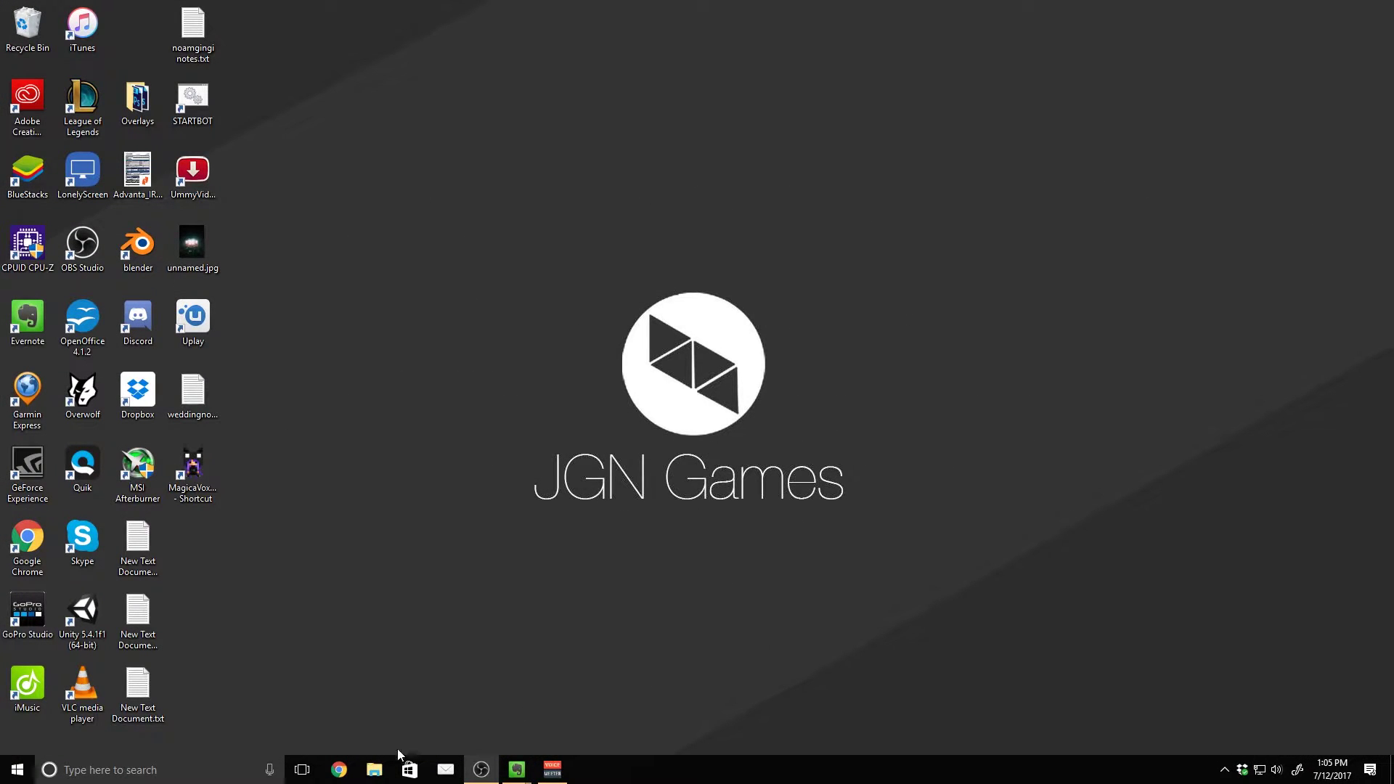
Search the web for magicavoxel in Chrome and open the official MagicaVoxel page at ephtracy.github.io
click(339, 769)
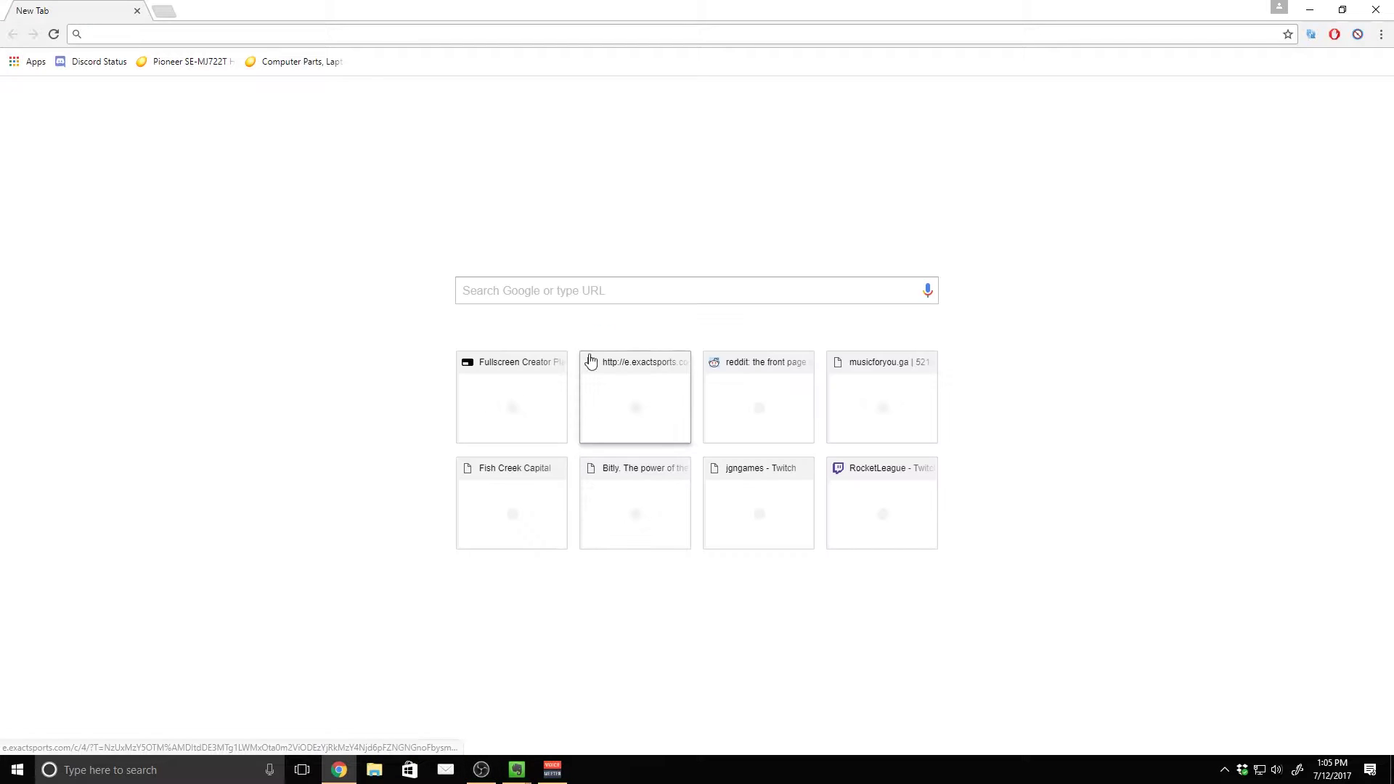
text(magicavoxel)
key(Return)
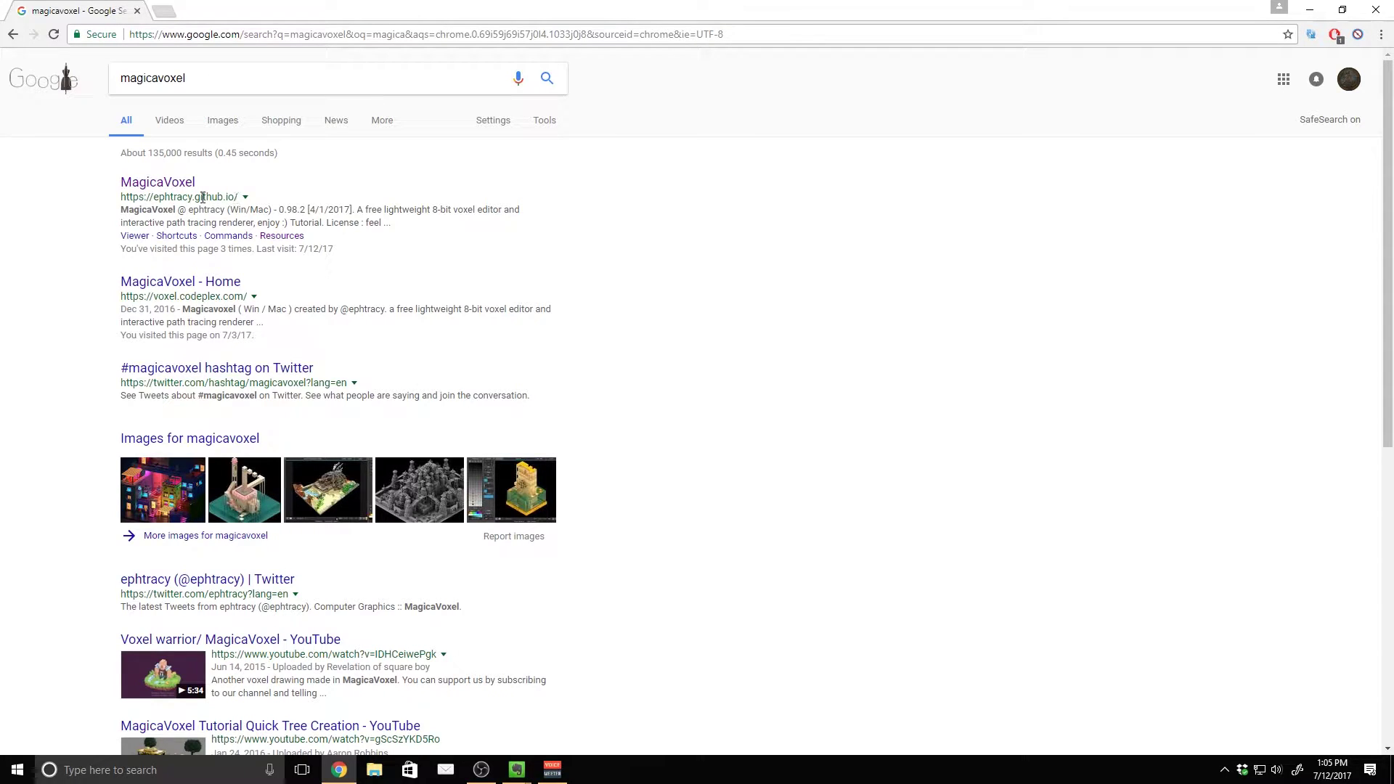
click(164, 189)
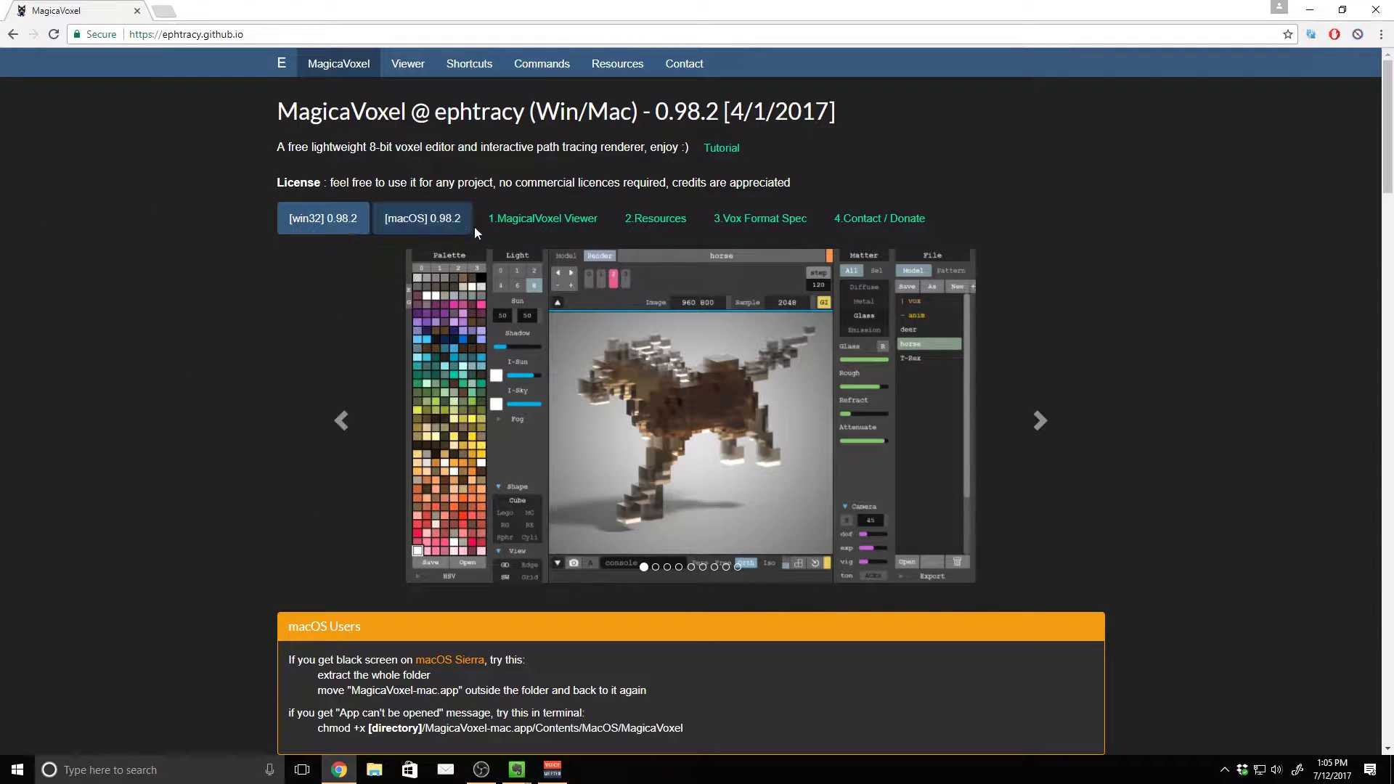
Download the win32 0.98.2 build of MagicaVoxel and extract the whole archive to the Desktop
click(318, 222)
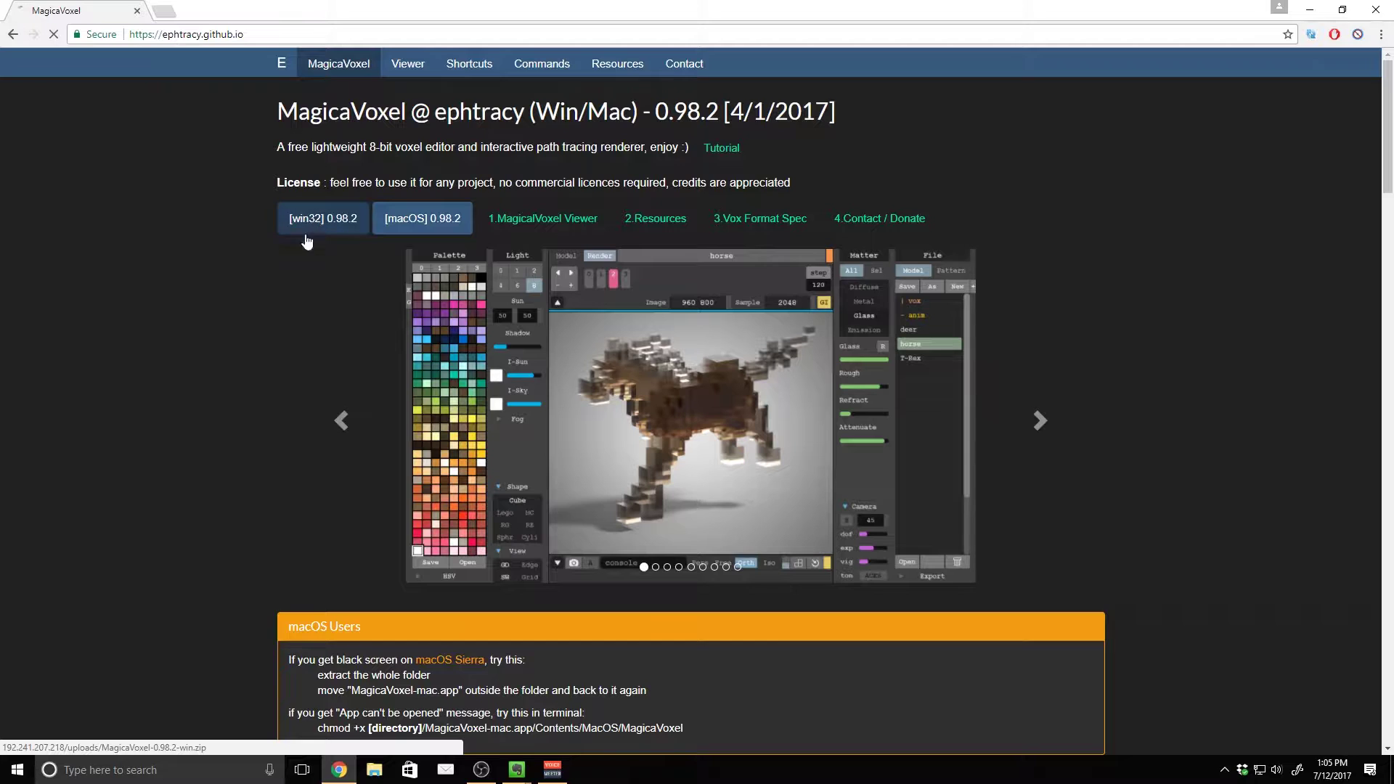
click(65, 730)
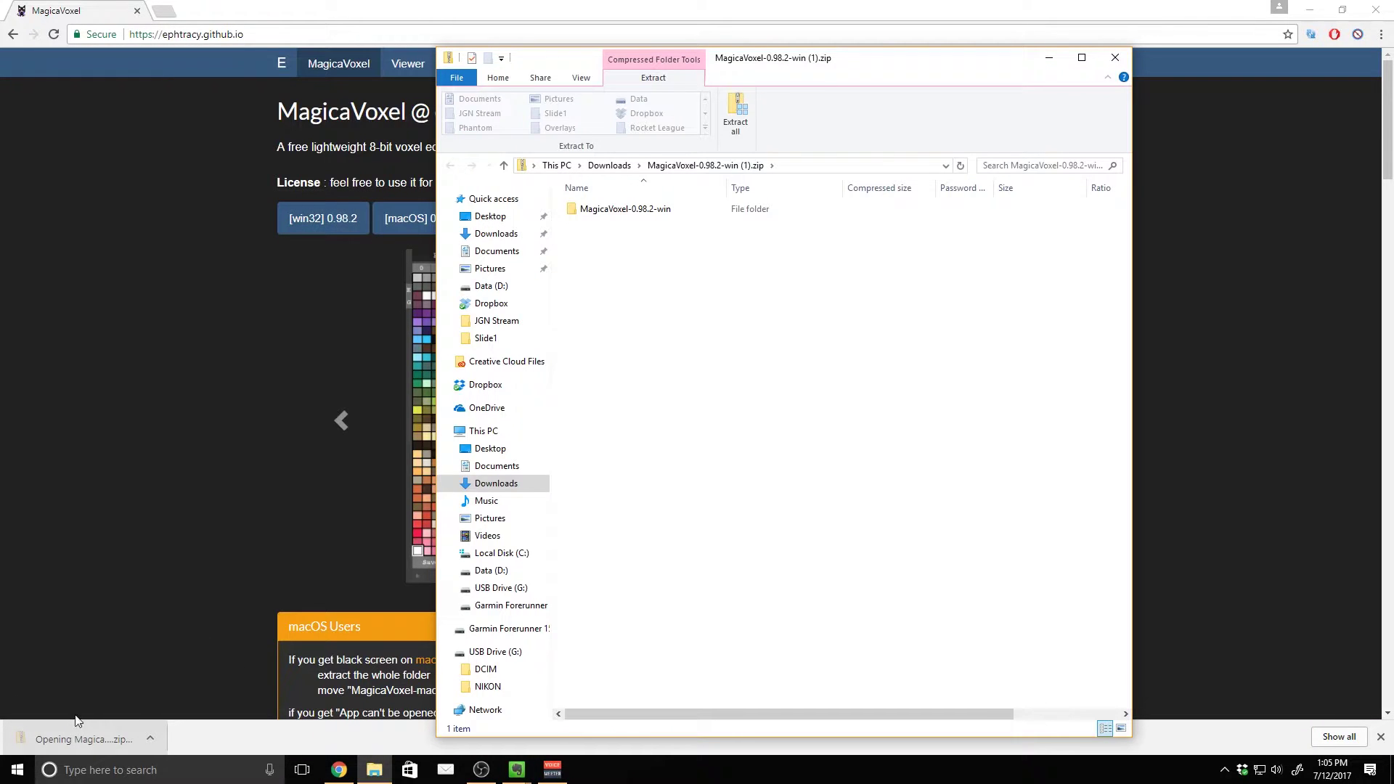
click(733, 113)
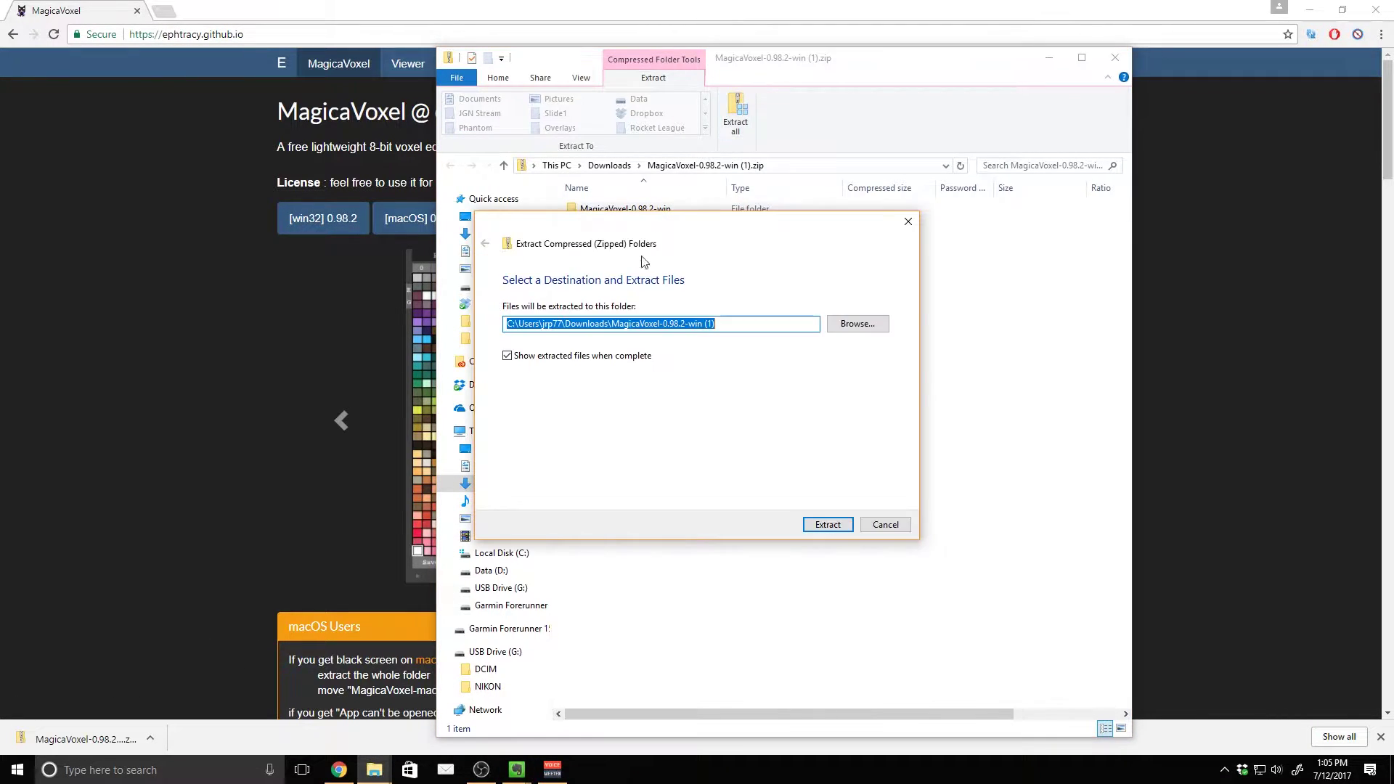
click(855, 324)
click(535, 311)
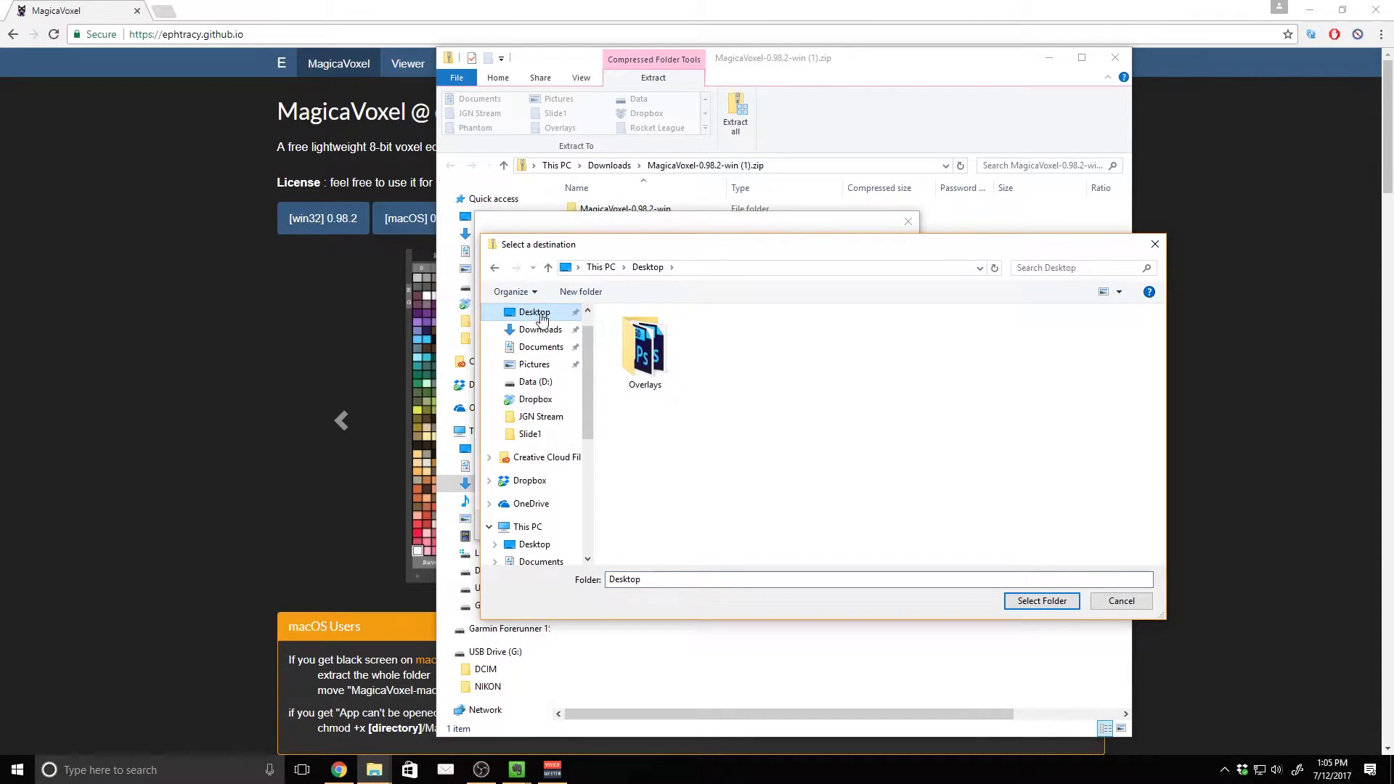
click(1031, 604)
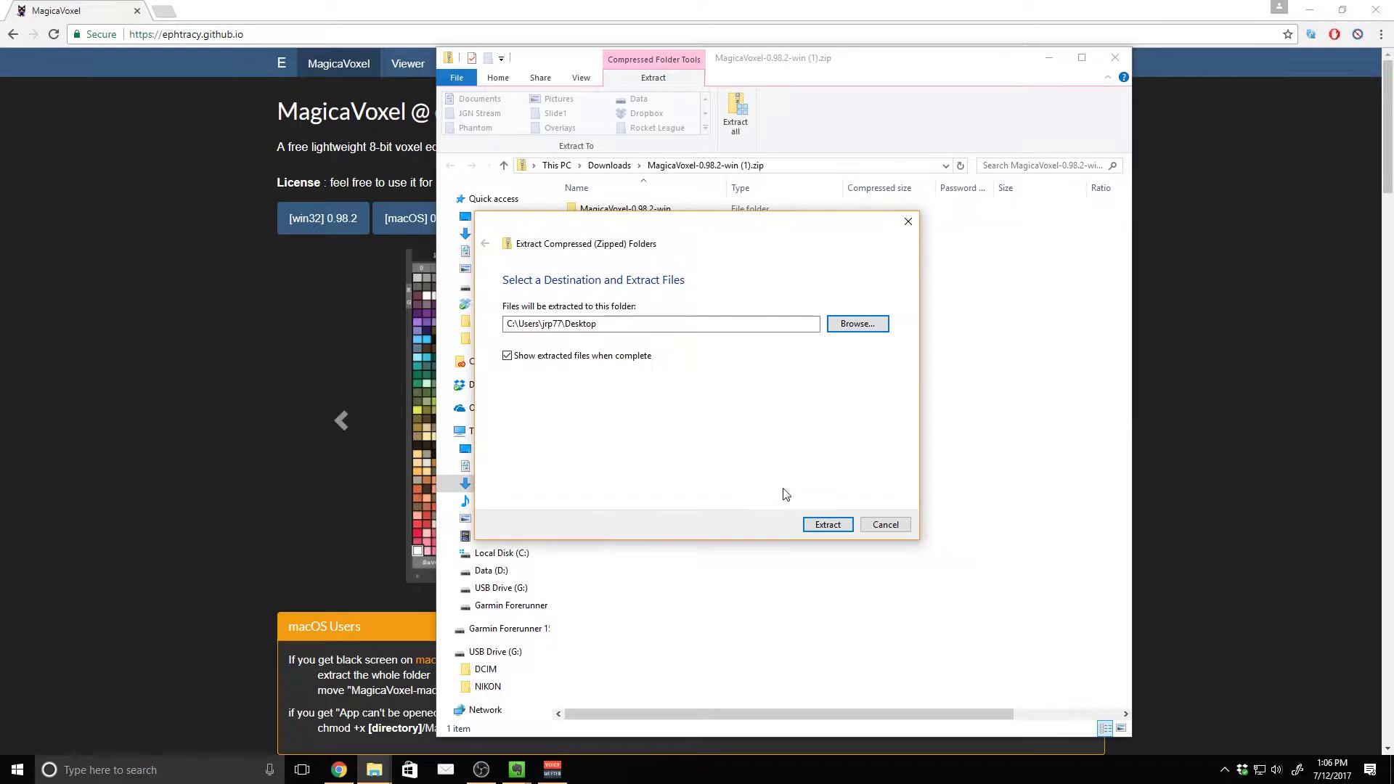
click(846, 531)
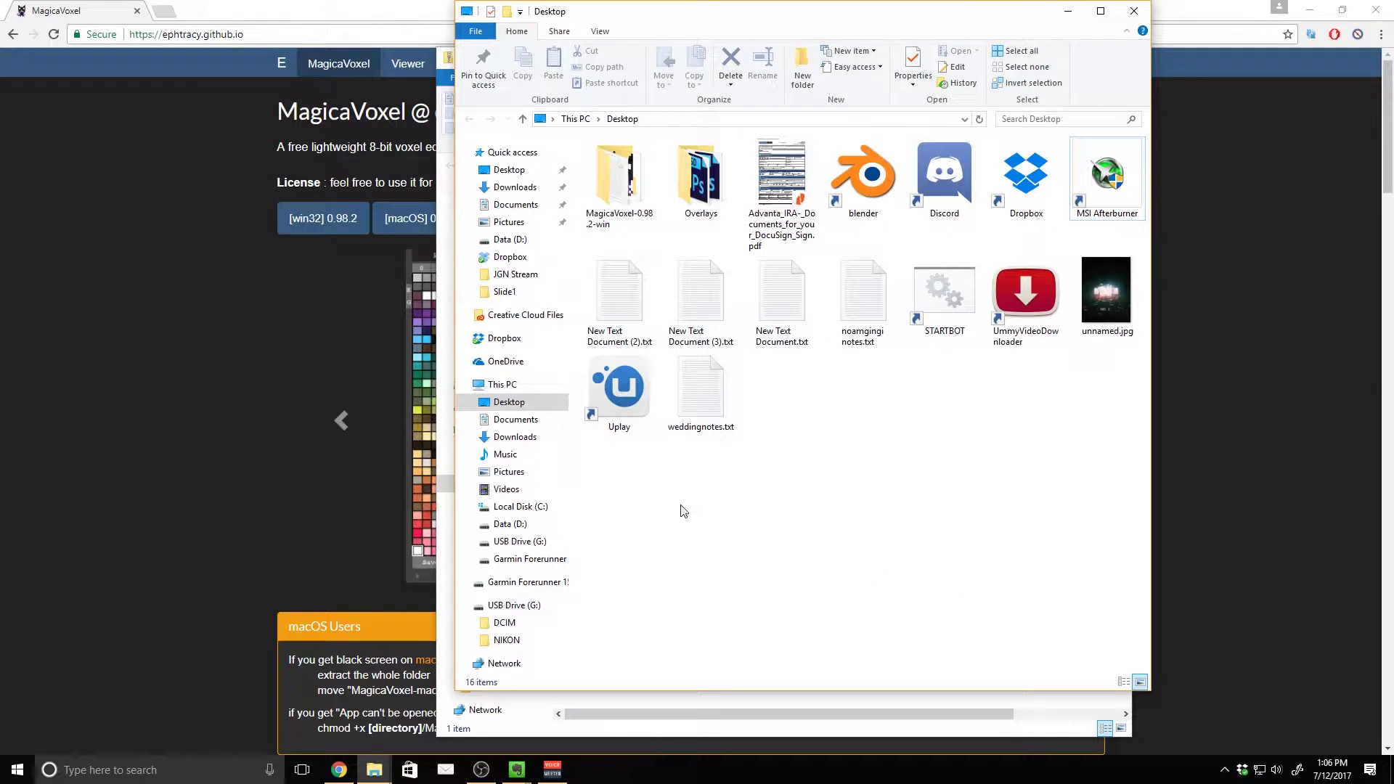
Launch MagicaVoxel.exe from the extracted MagicaVoxel-0.98.2-win folder and maximize its window
double_click(603, 175)
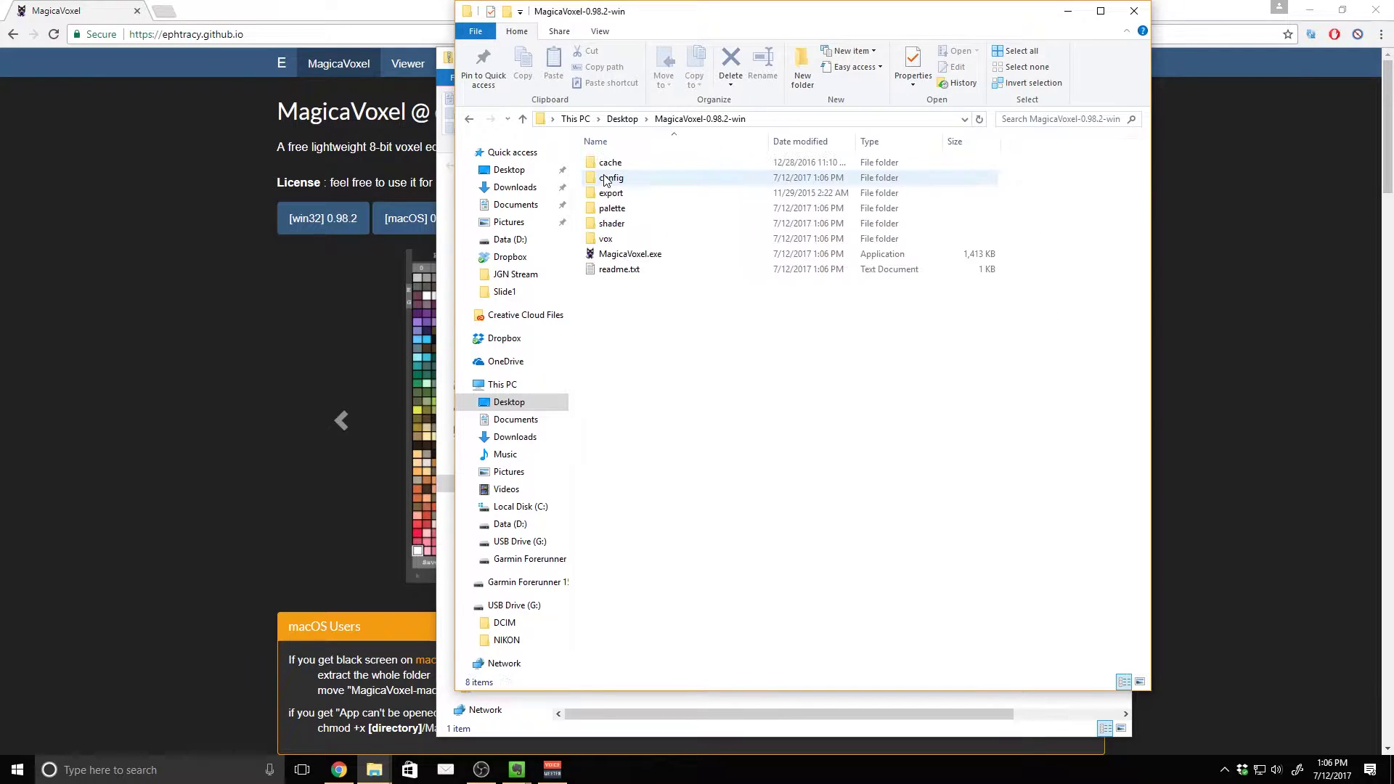
click(629, 254)
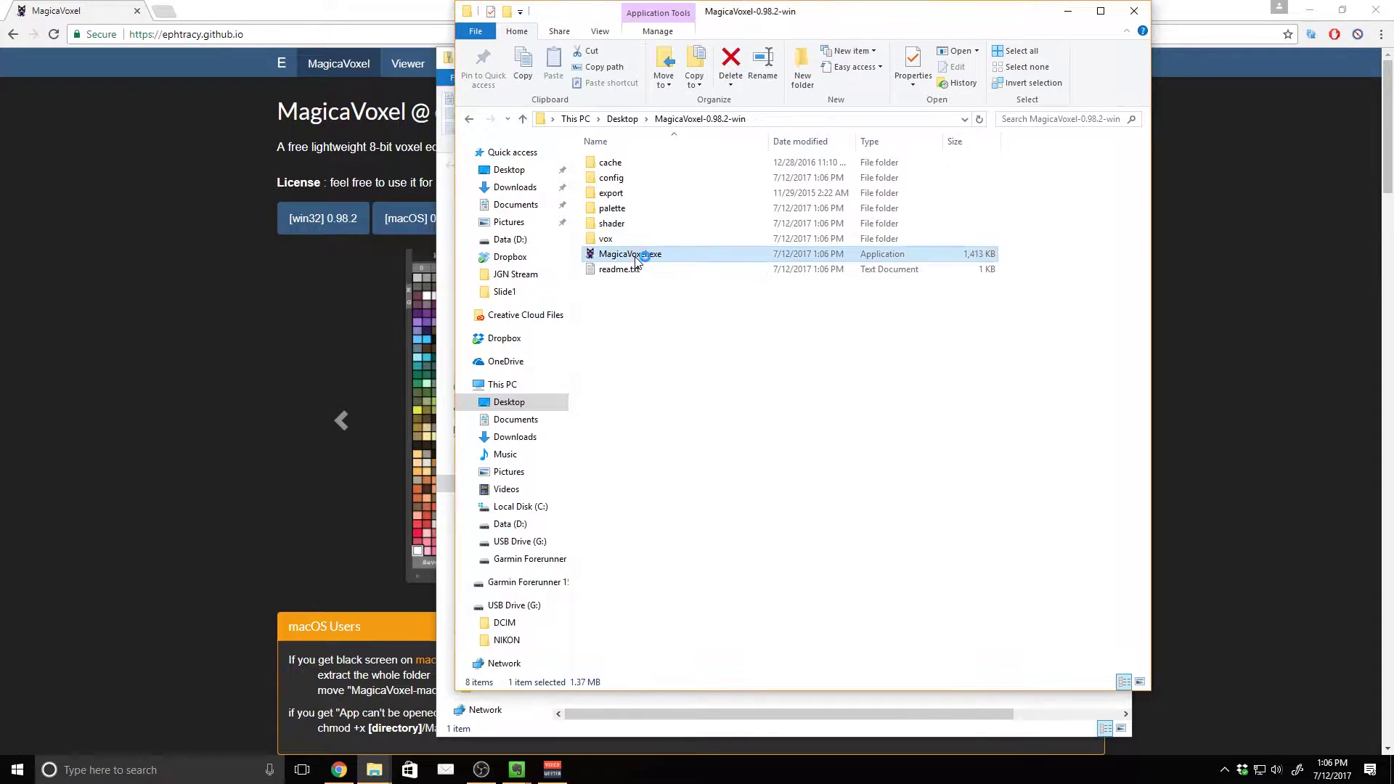
double_click(635, 255)
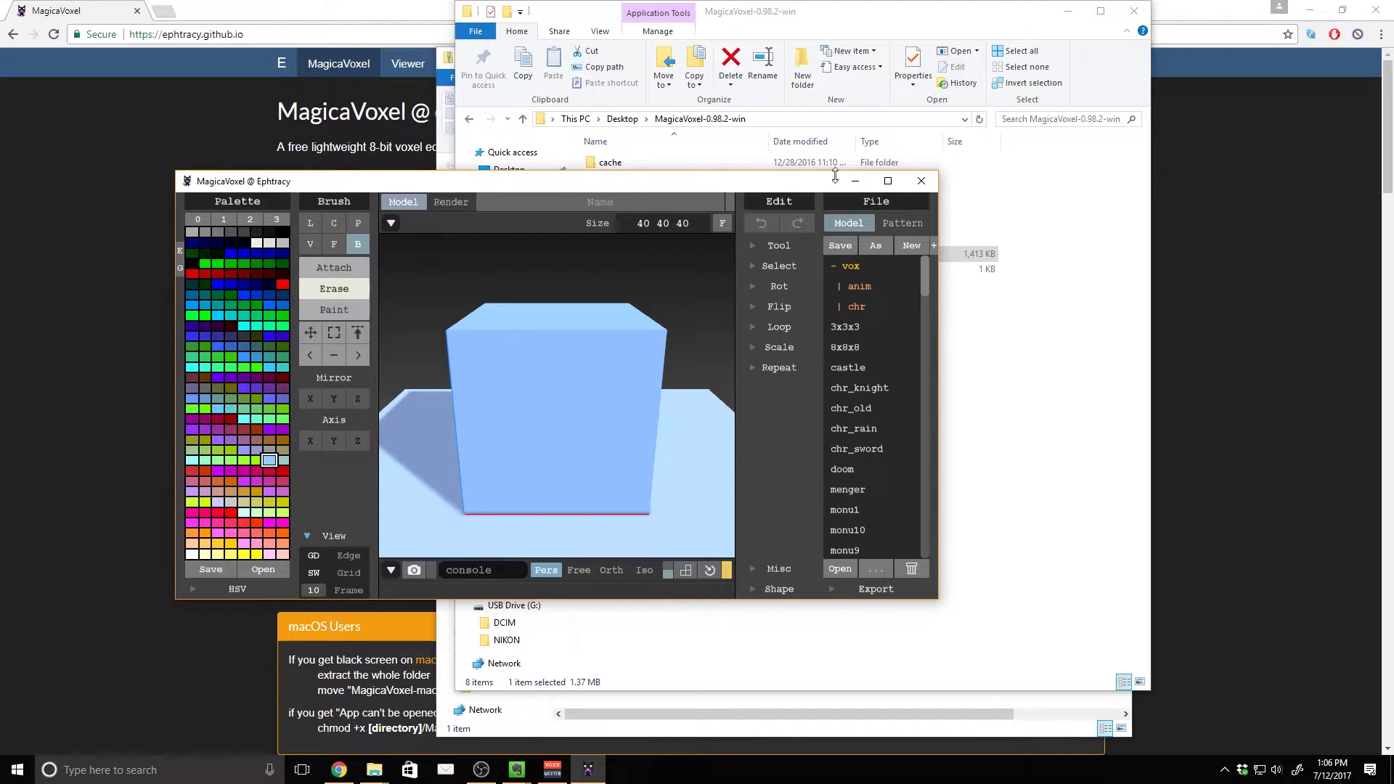
click(887, 181)
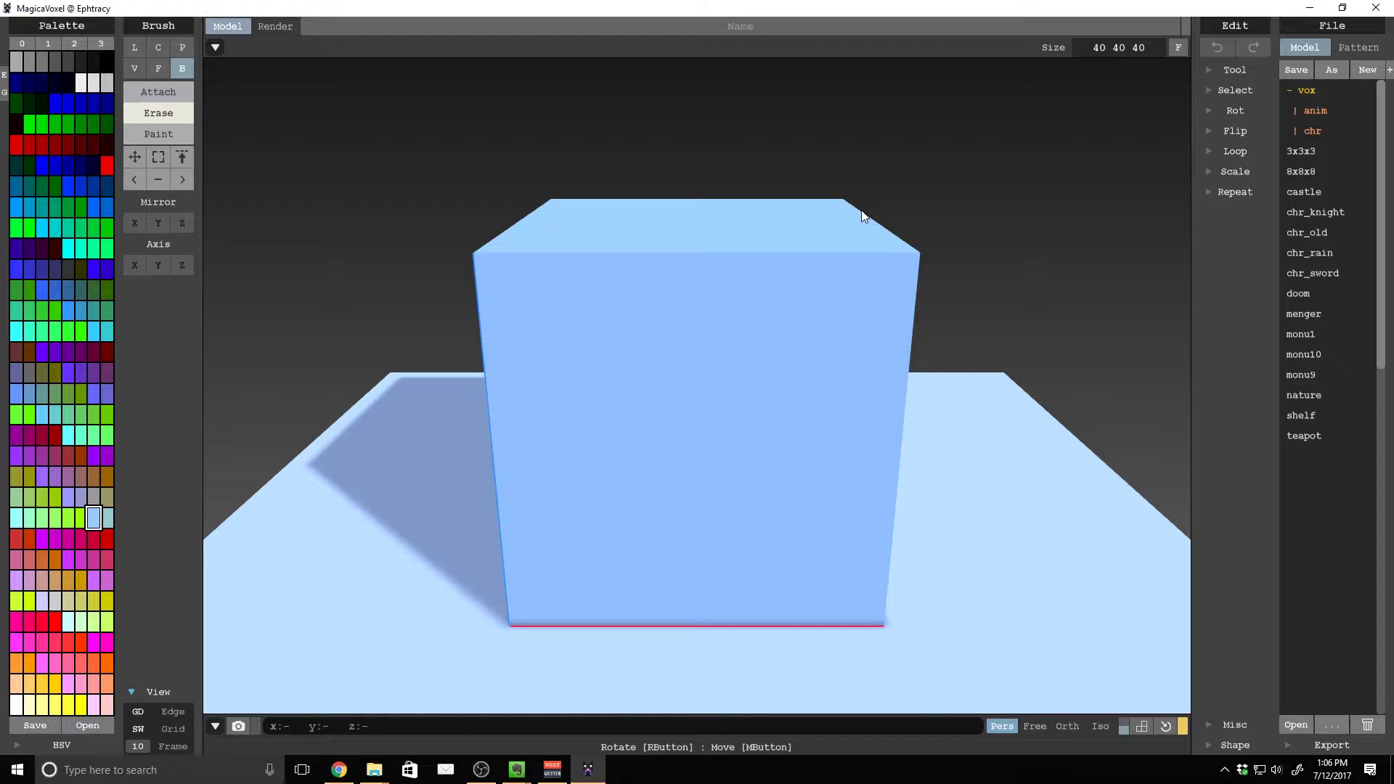
Examine the default blue cube from different angles and distances by rotating, panning and zooming the view
right_drag(986, 471, 890, 462)
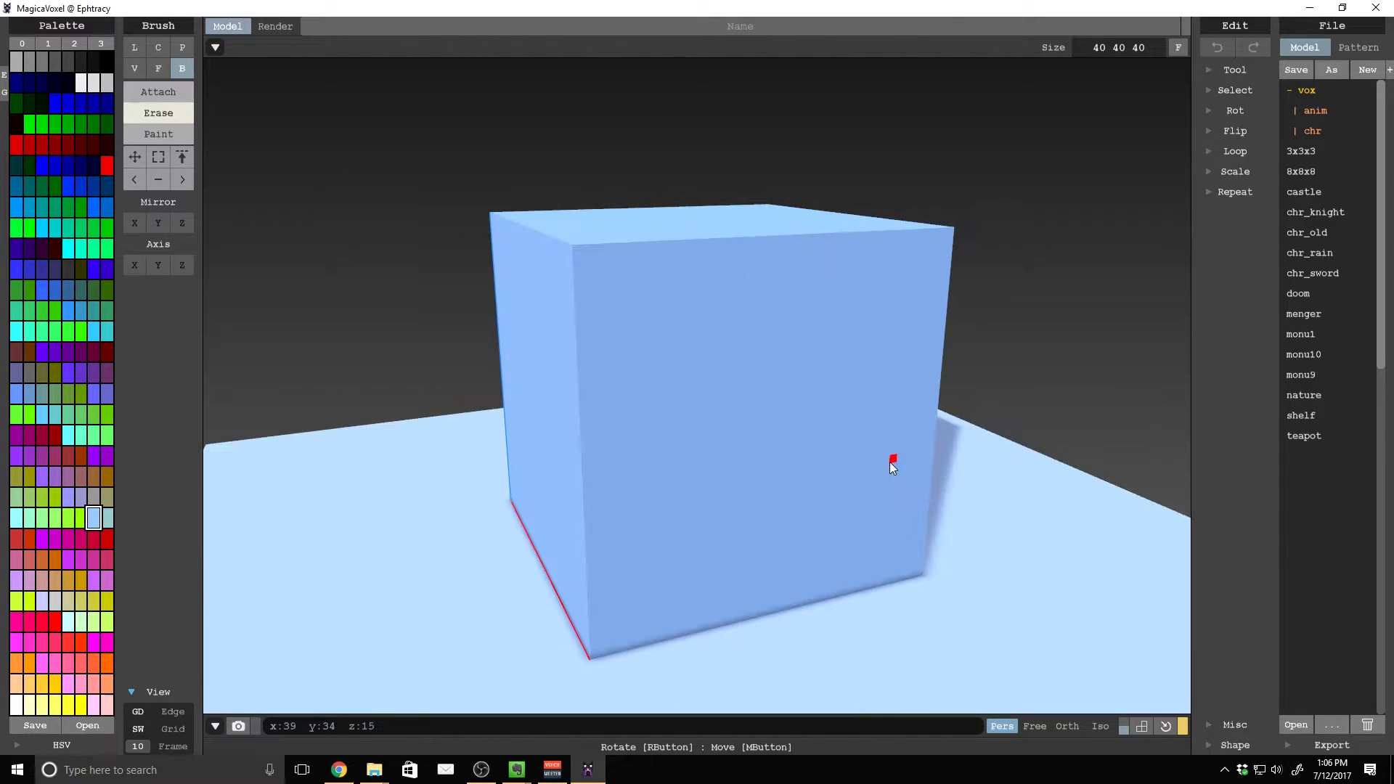
right_drag(881, 410, 877, 337)
scroll(920, 362, down, 5)
scroll(873, 338, down, 2)
scroll(873, 338, up, 4)
scroll(875, 325, down, 3)
scroll(869, 321, up, 3)
scroll(865, 318, down, 1)
mouse_move(898, 572)
right_down()
mouse_move(834, 500)
mouse_move(939, 538)
mouse_move(1008, 502)
mouse_move(635, 491)
mouse_move(310, 527)
mouse_move(329, 523)
right_up()
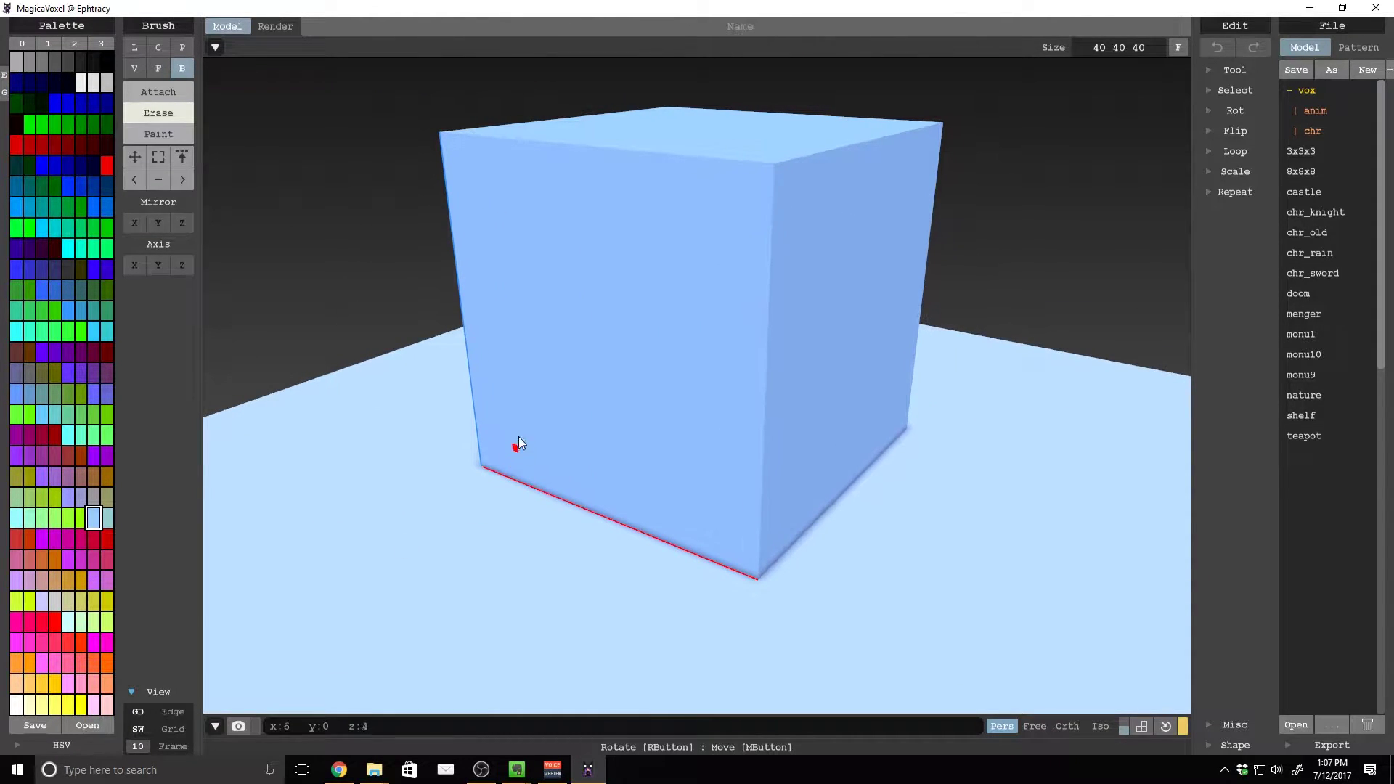
scroll(598, 403, down, 1)
middle_drag(603, 402, 585, 460)
scroll(595, 444, up, 2)
scroll(626, 404, down, 1)
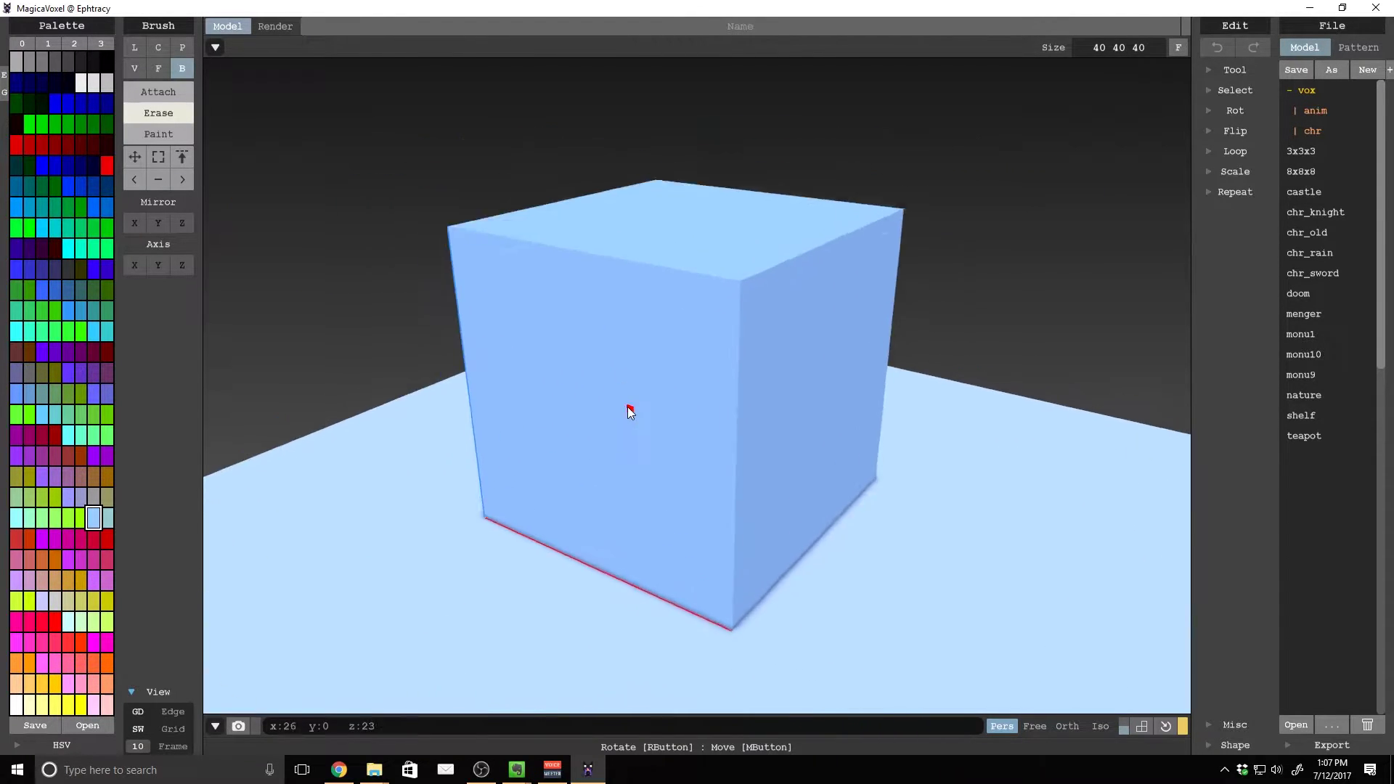
scroll(639, 416, up, 2)
scroll(639, 417, up, 2)
middle_drag(504, 395, 783, 356)
scroll(782, 363, down, 2)
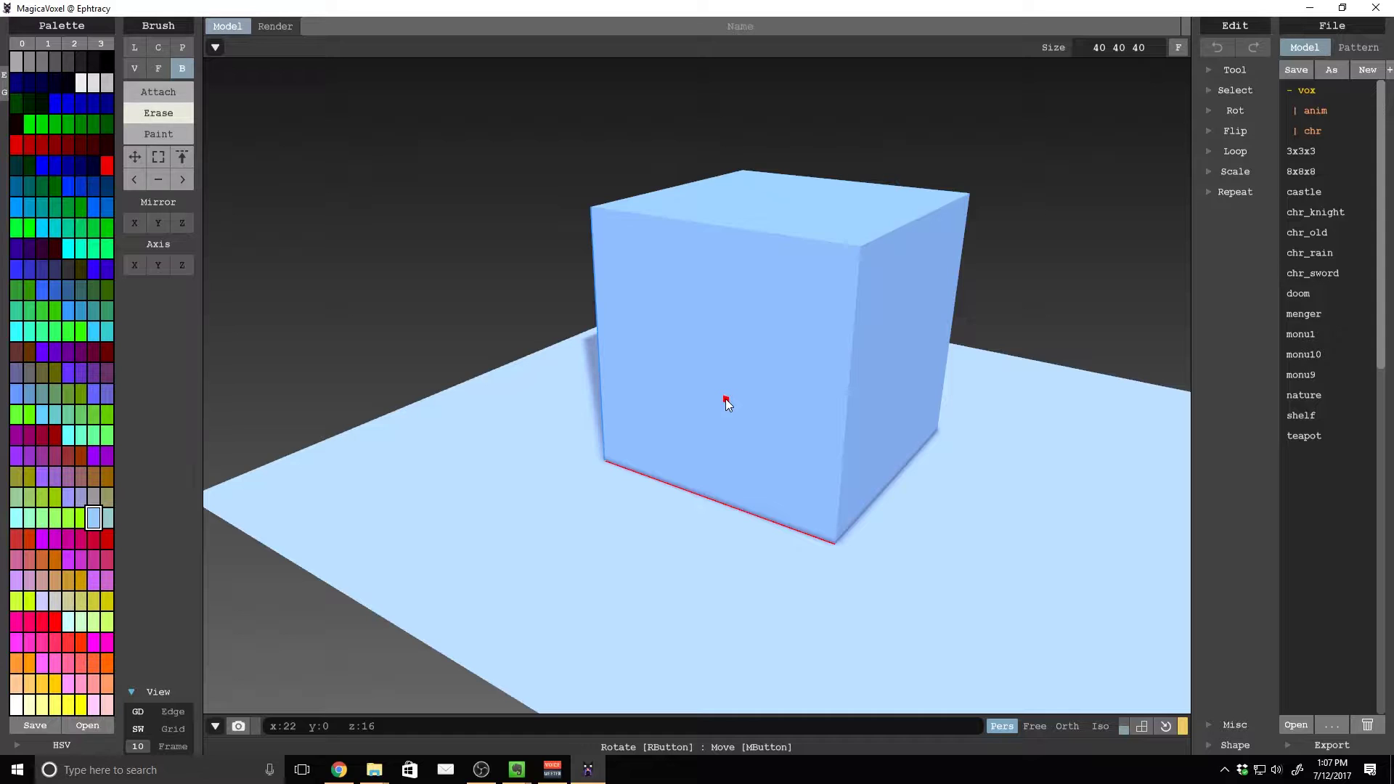
right_drag(720, 394, 818, 429)
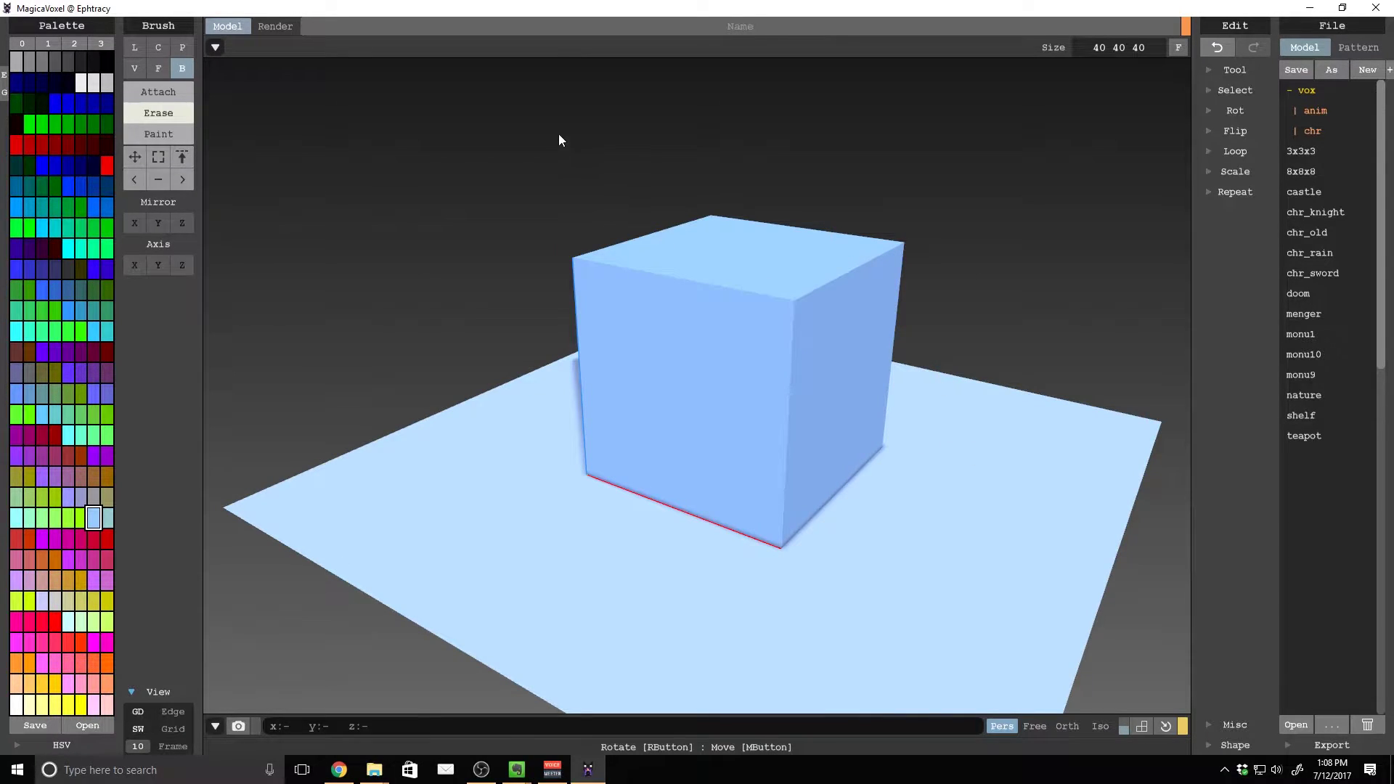
scroll(859, 283, down, 2)
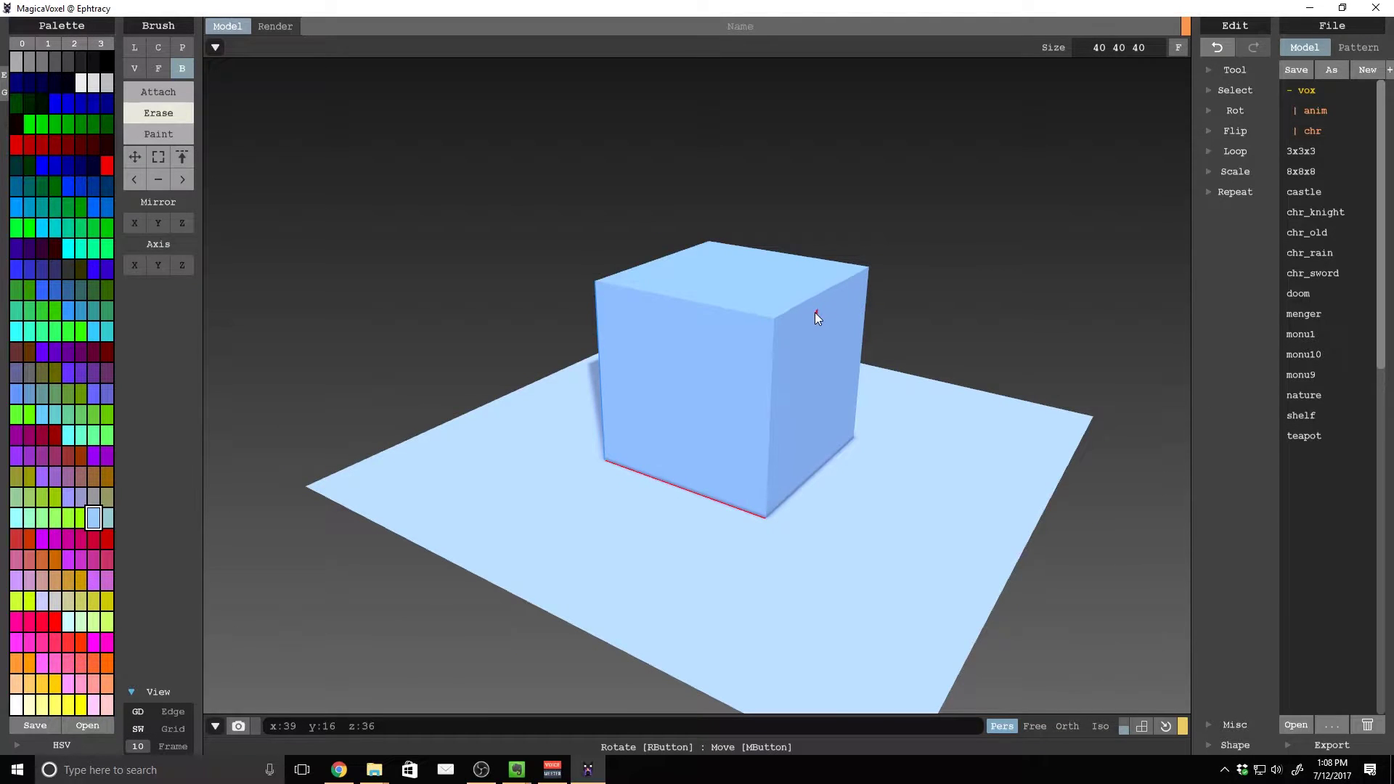
scroll(806, 320, up, 3)
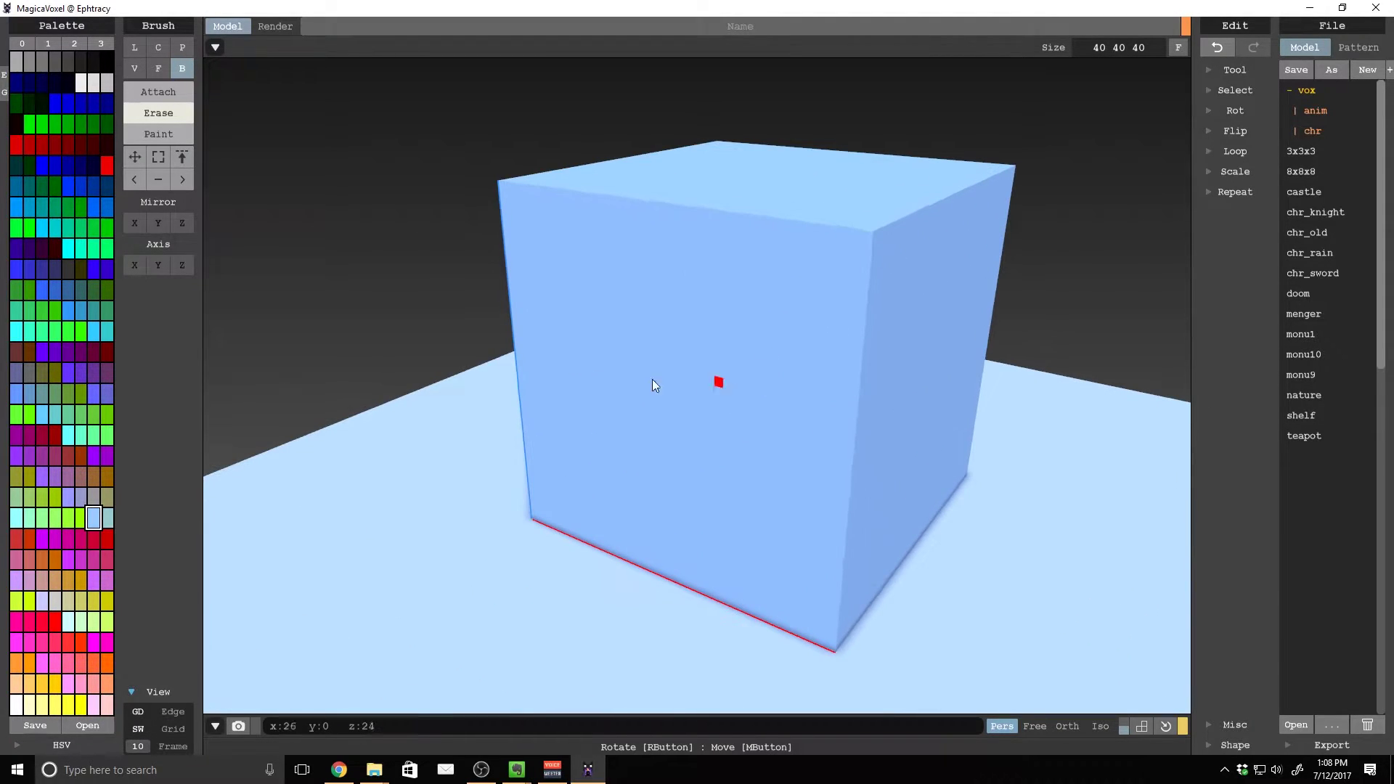
scroll(955, 358, down, 2)
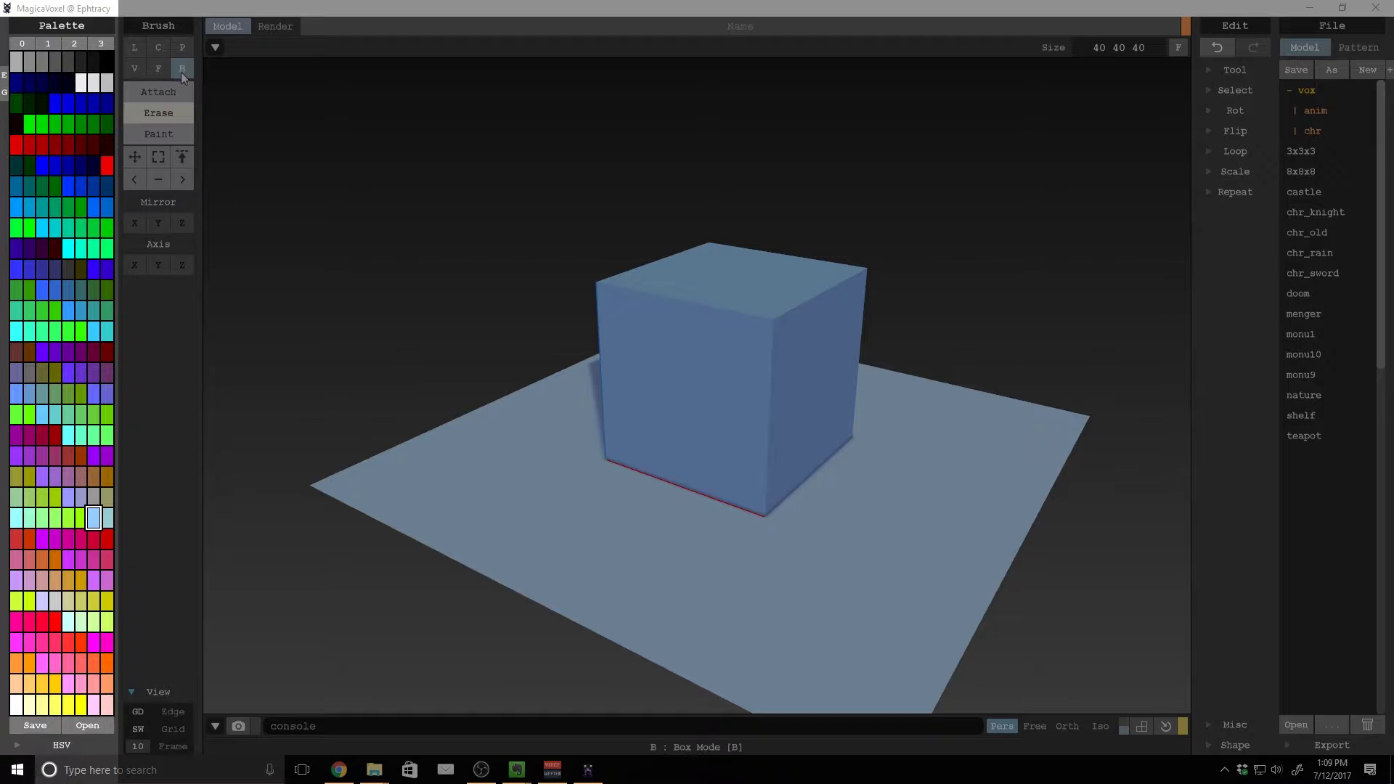
Paint four separate red rectangles on the cube's front face in Box mode
click(159, 134)
click(94, 62)
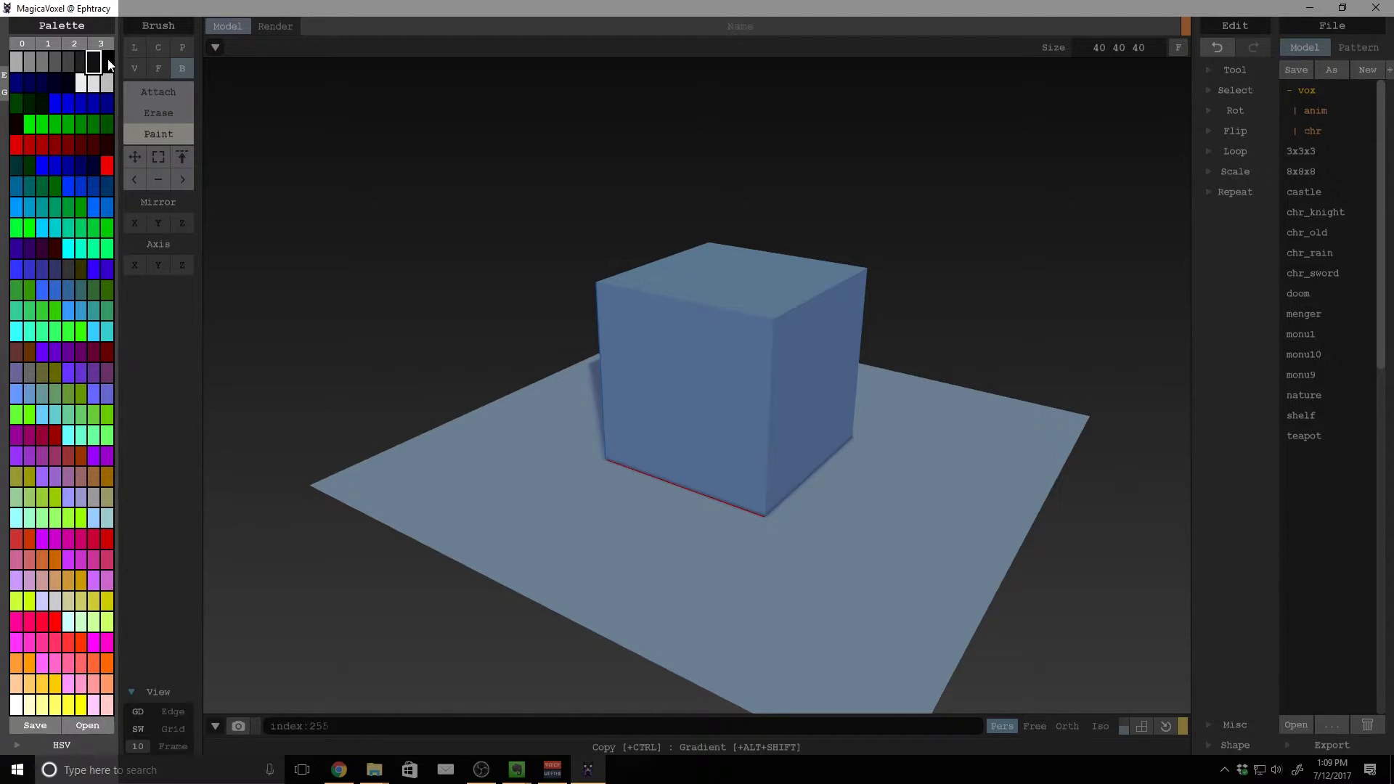
click(107, 165)
mouse_move(686, 370)
mouse_down()
mouse_move(665, 447)
mouse_move(748, 441)
mouse_up()
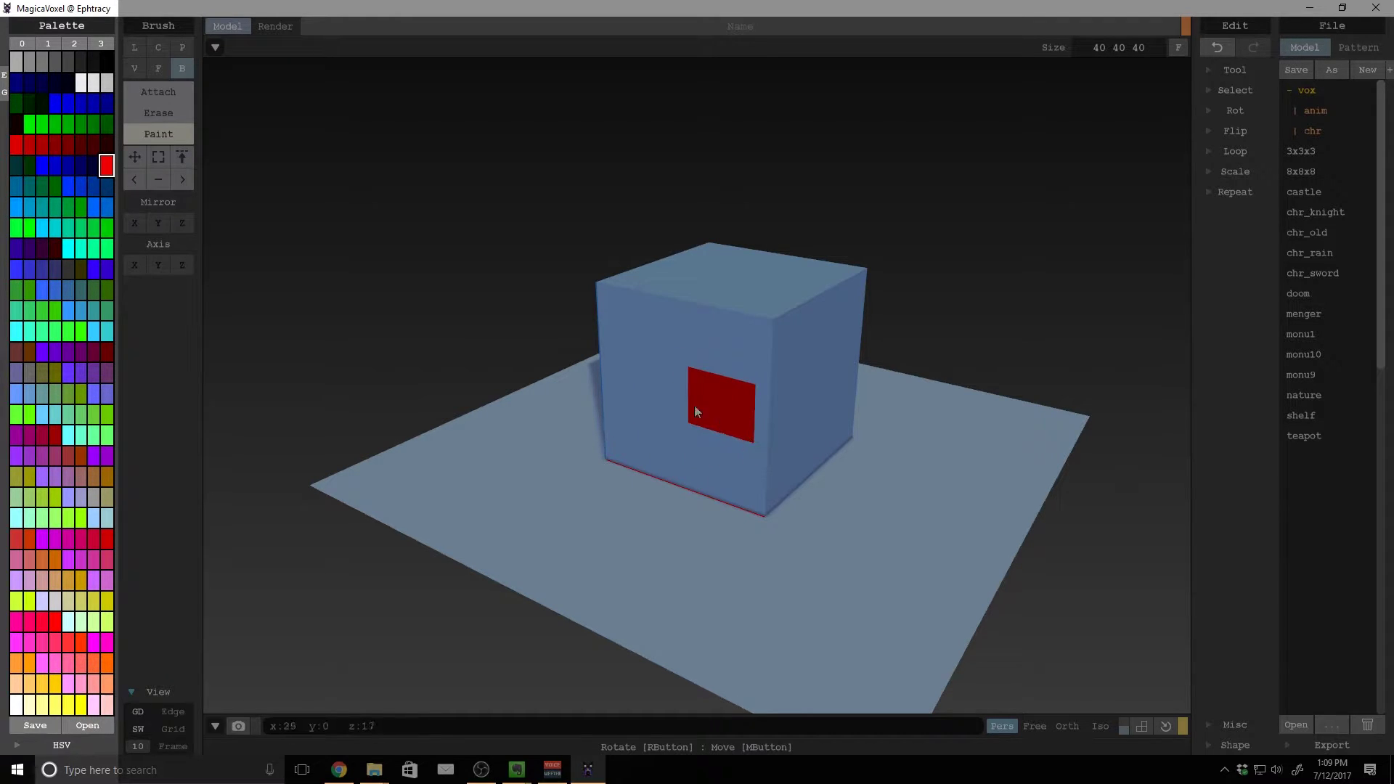
drag(658, 359, 597, 428)
drag(647, 343, 681, 353)
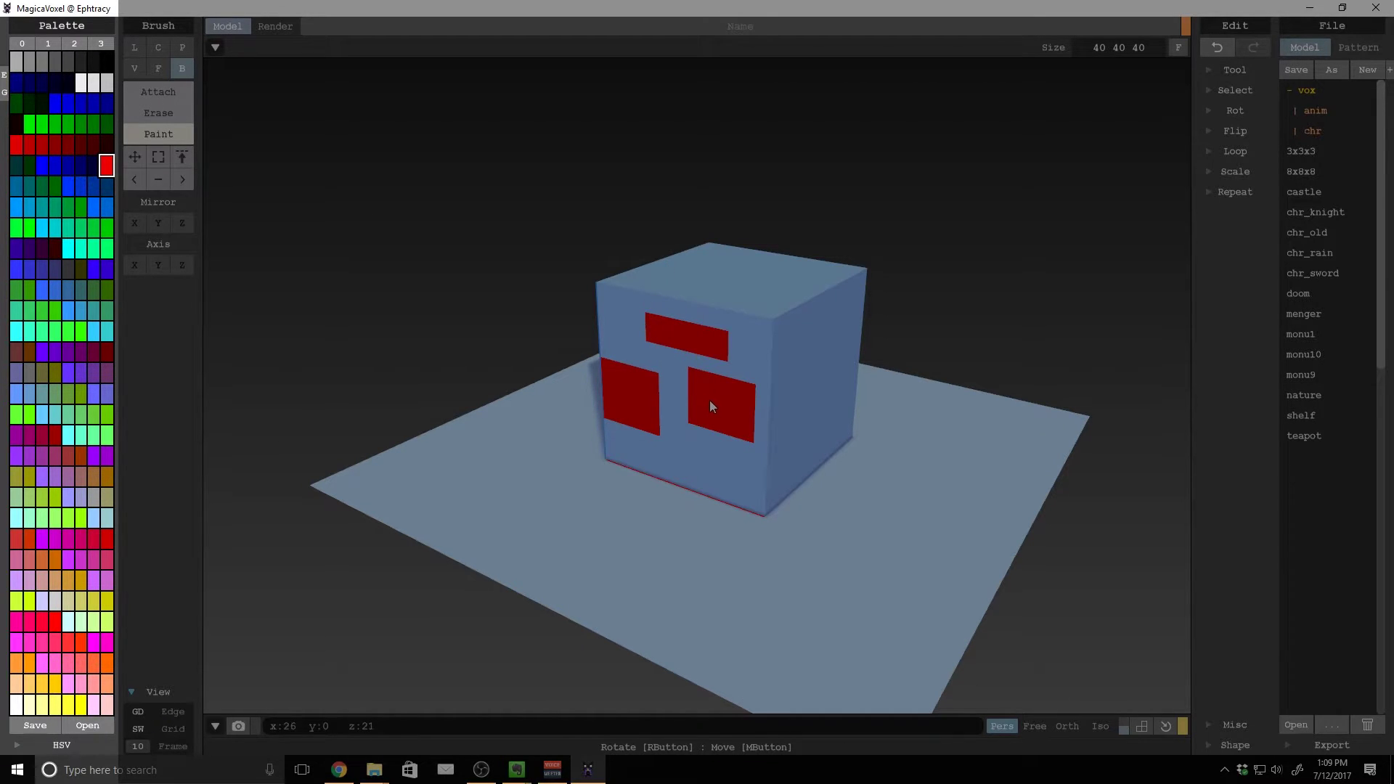
mouse_move(705, 465)
mouse_down()
mouse_move(764, 495)
mouse_move(818, 500)
mouse_up()
drag(773, 476, 760, 499)
Paint dark green rectangles on the cube's right side face and top face
click(80, 125)
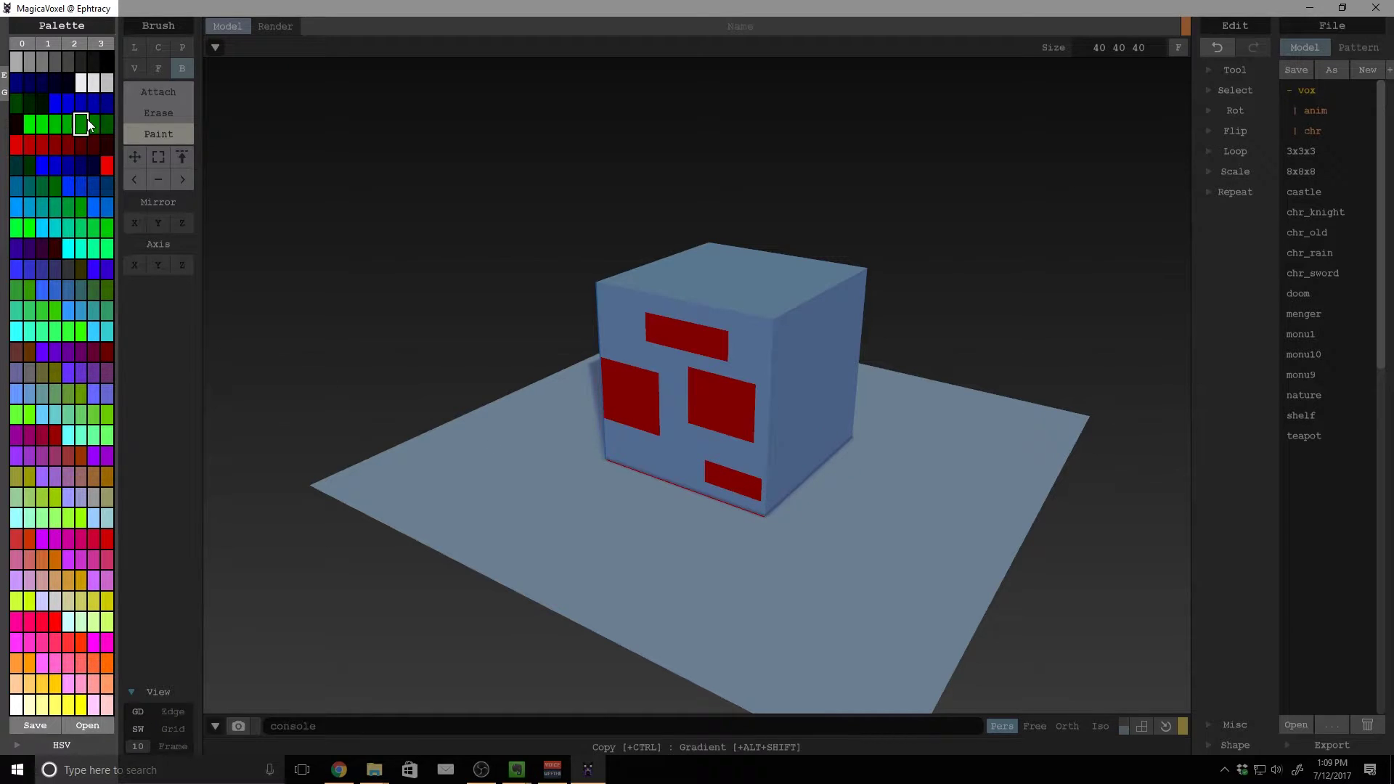
drag(791, 337, 837, 378)
mouse_move(754, 273)
mouse_down()
mouse_move(763, 311)
mouse_move(755, 285)
mouse_move(665, 297)
mouse_up()
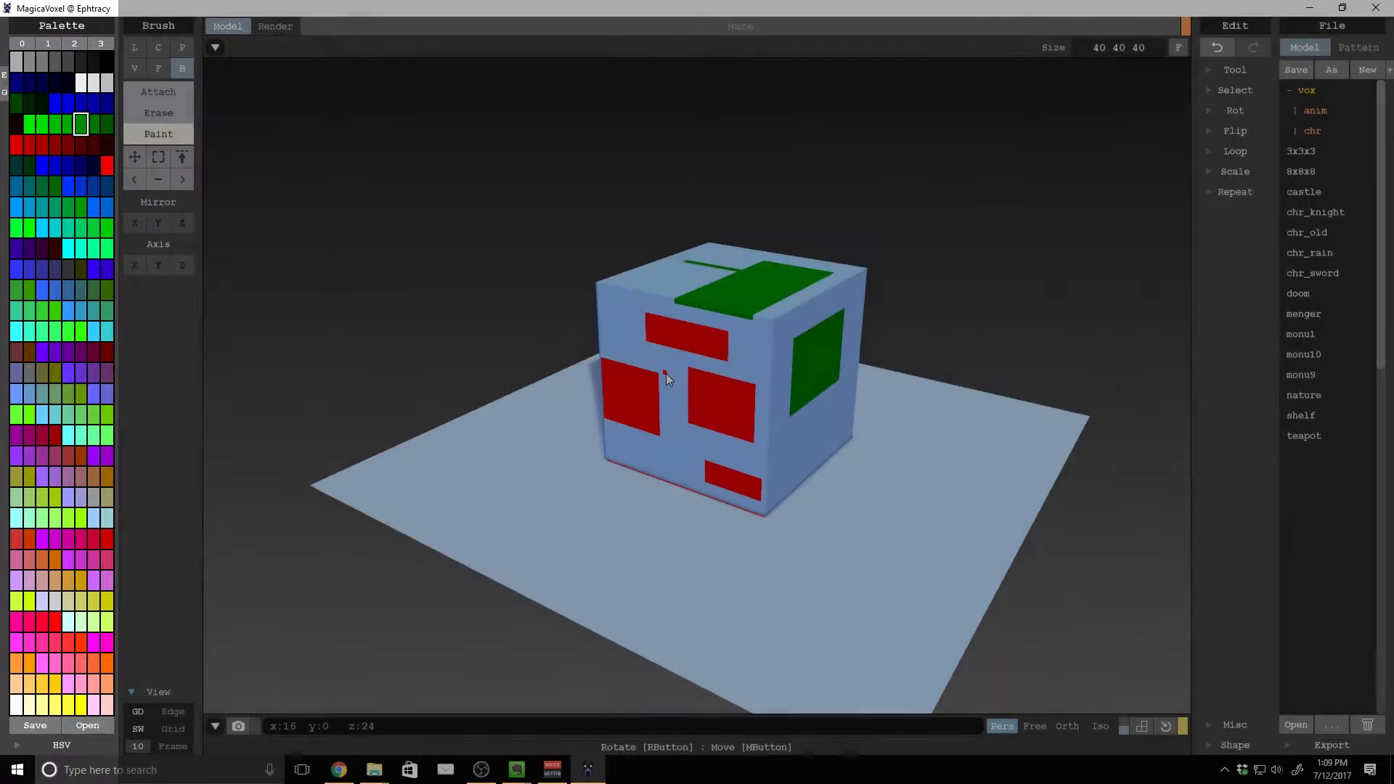
Undo all the red and green rectangles painted on the cube
key(ctrl+z)
key(ctrl+z)
key(ctrl+z)
key(ctrl+z)
key(ctrl+z)
key(ctrl+z)
key(ctrl+z)
key(ctrl+z)
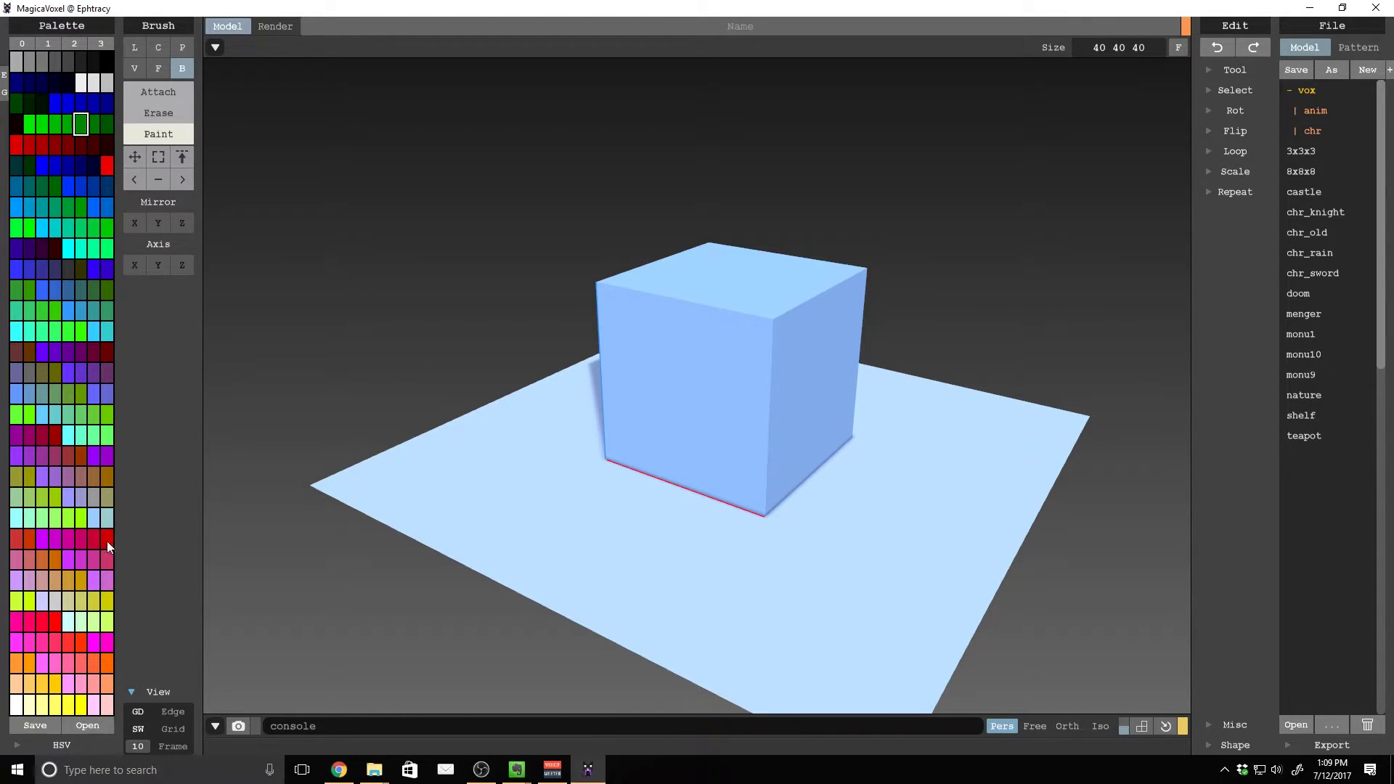
Expand the HSV colour controls below the palette to view them and collapse them again
click(16, 745)
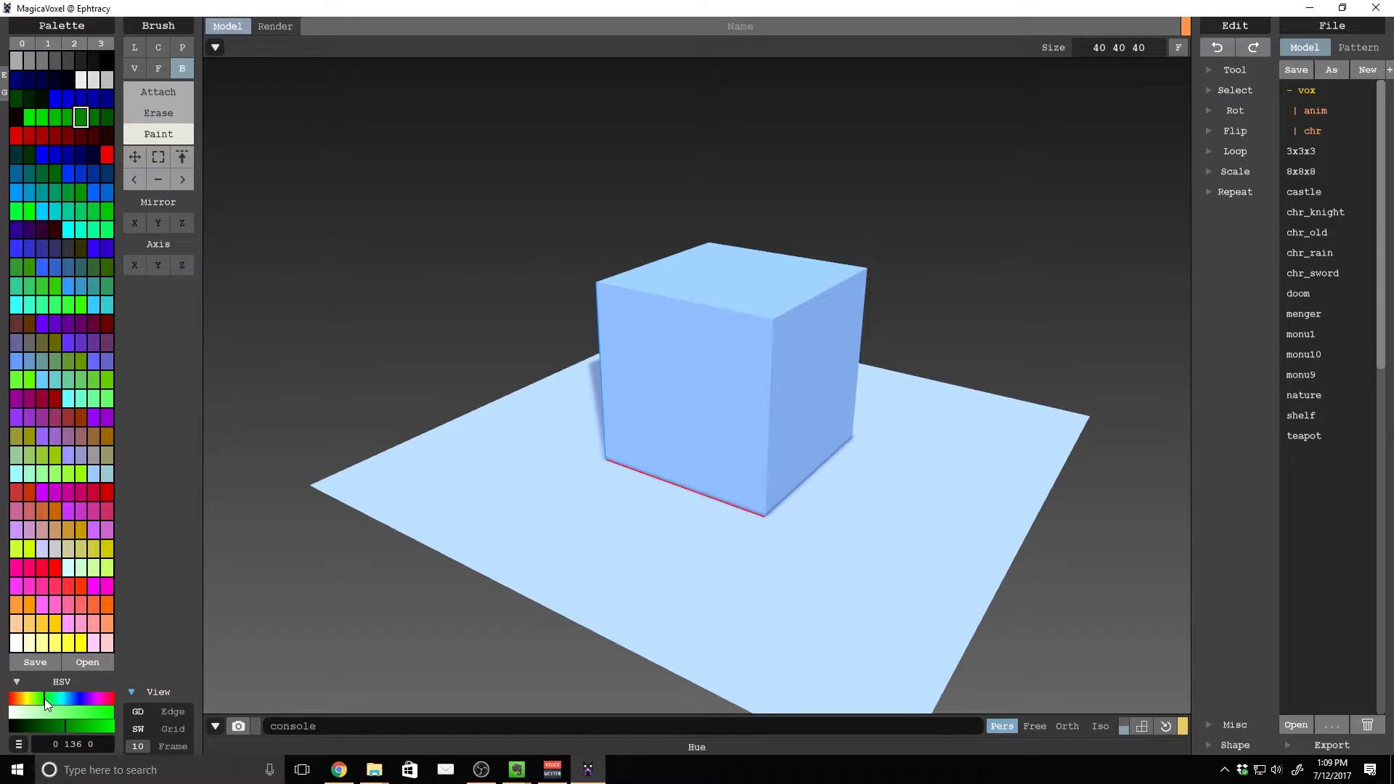
click(58, 681)
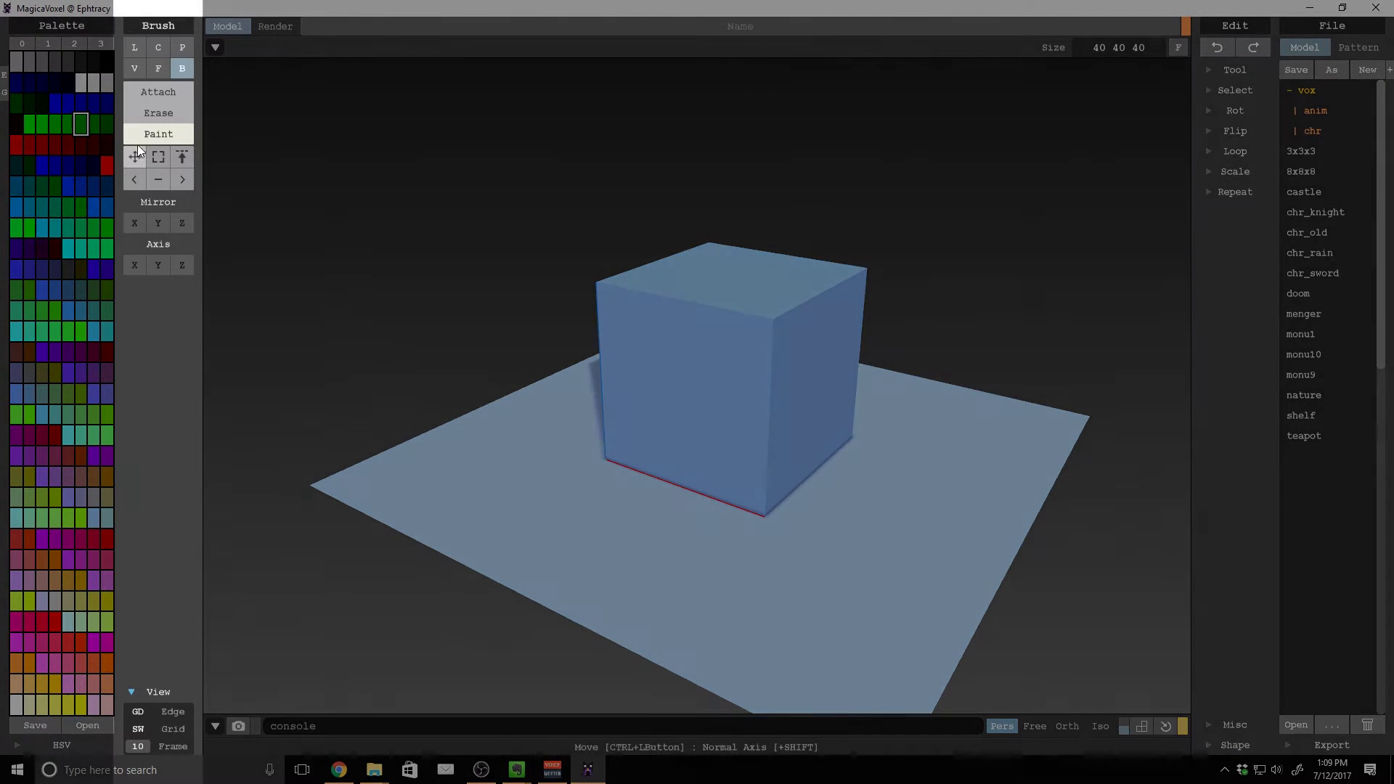
Paint two green rectangles on the cube's front face and one each on its top and right side faces
click(164, 94)
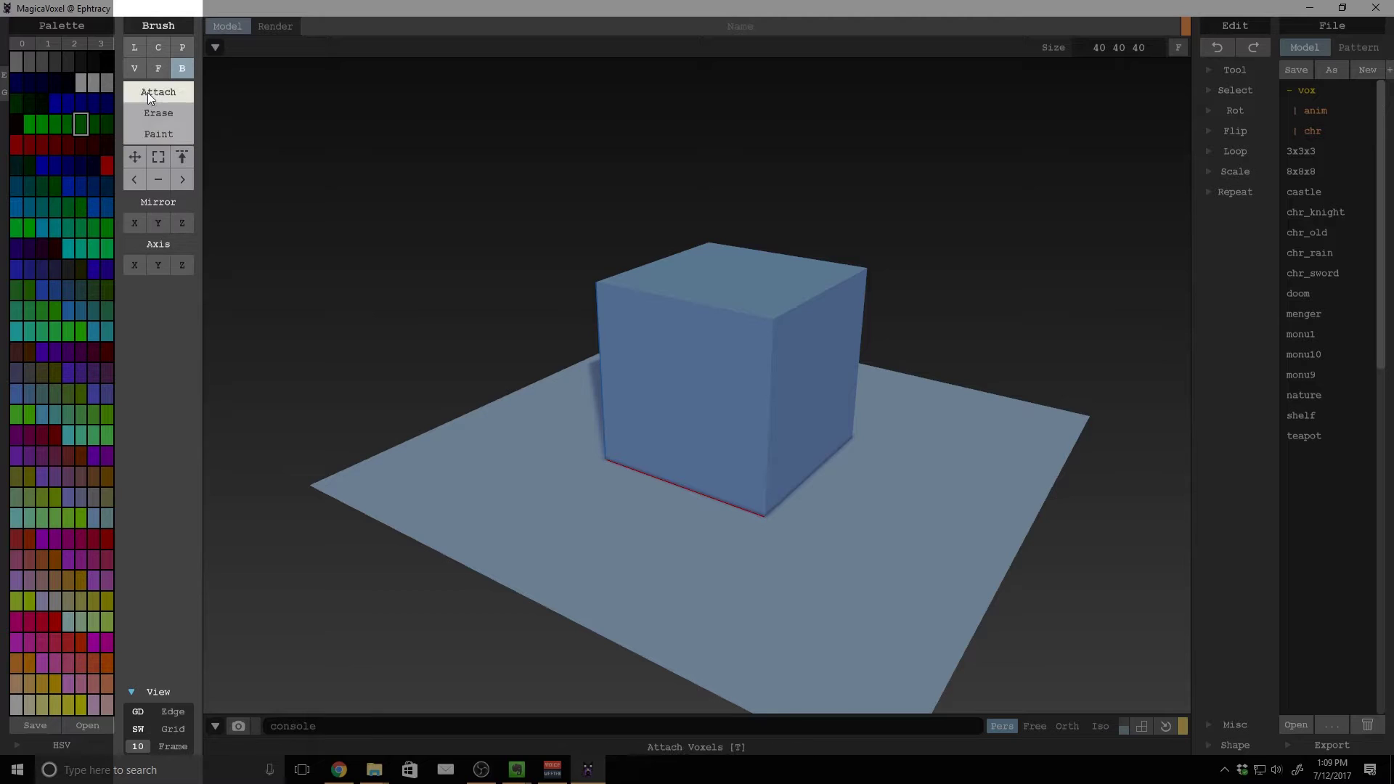
key(g)
mouse_move(696, 328)
mouse_down()
mouse_move(630, 411)
mouse_move(664, 472)
mouse_up()
drag(733, 345, 756, 440)
drag(723, 274, 842, 436)
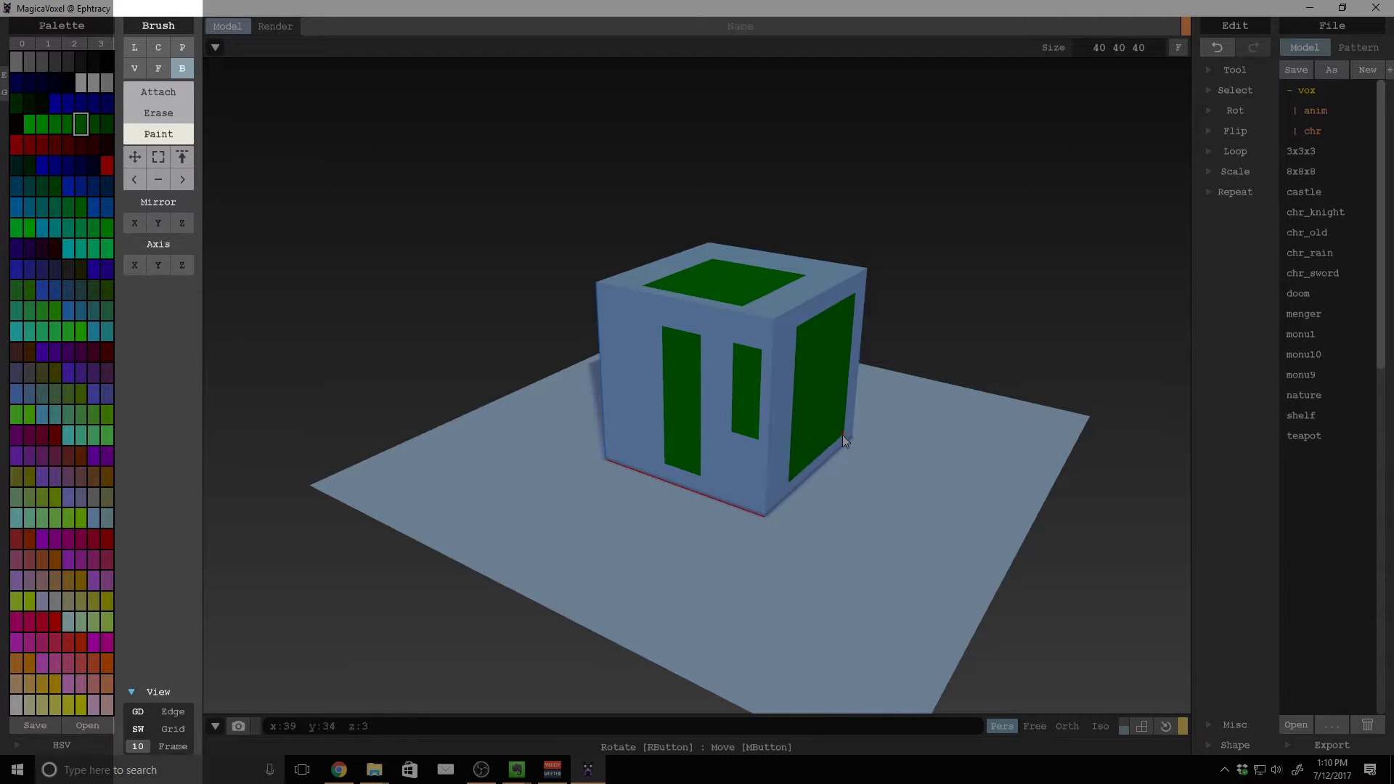
Erase a rectangular area of voxels from the cube's front face and undo the erasure
click(158, 113)
drag(626, 366, 722, 460)
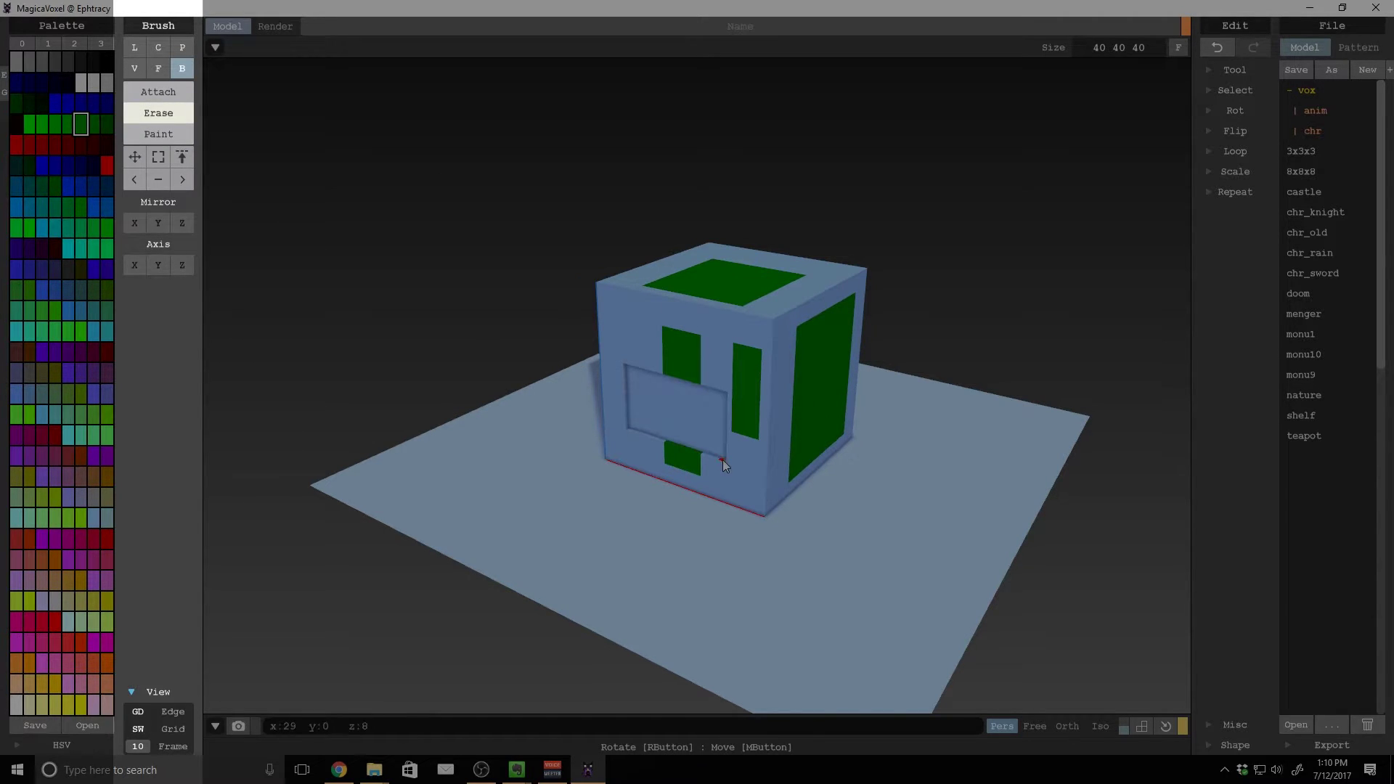
key(ctrl+z)
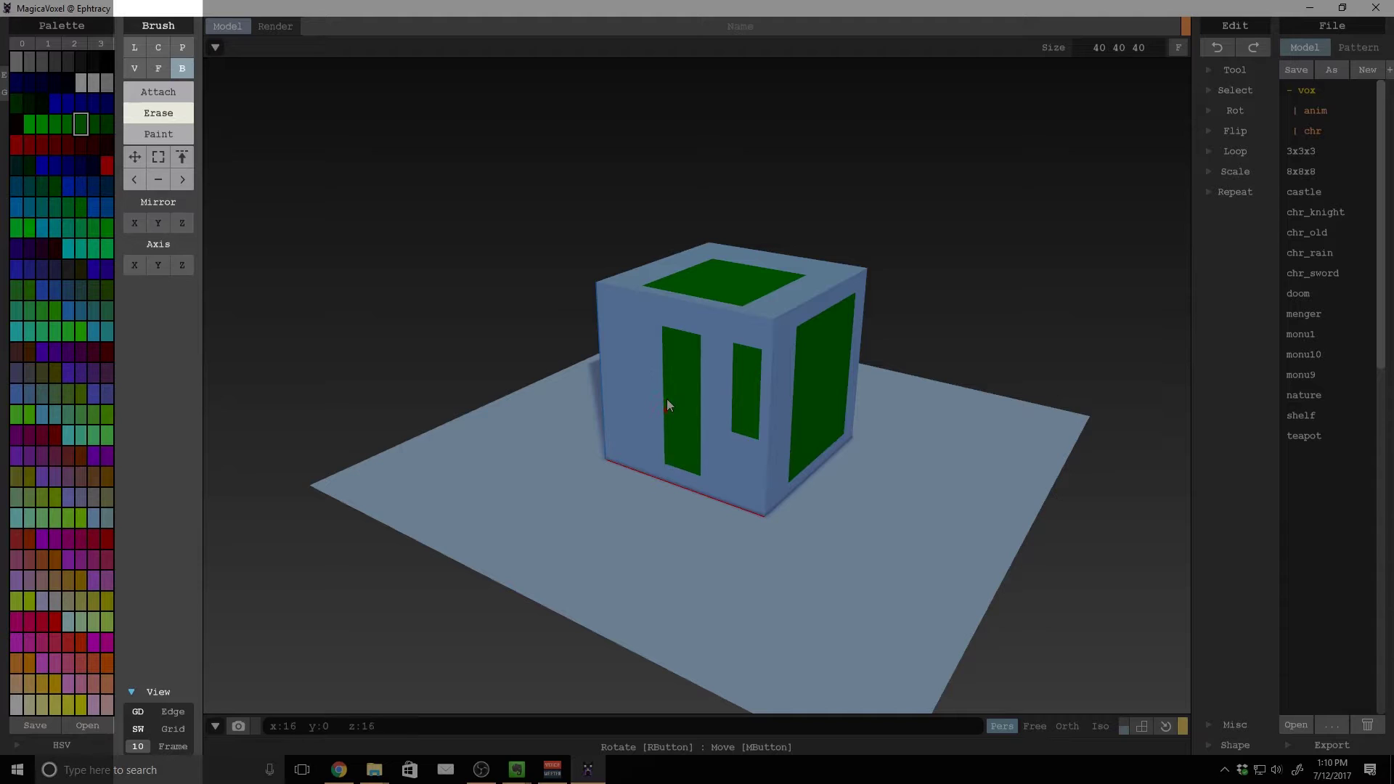
Undo the green rectangles painted on the cube's front, top and right side faces
key(ctrl+z)
key(ctrl+z)
key(ctrl+z)
key(ctrl+z)
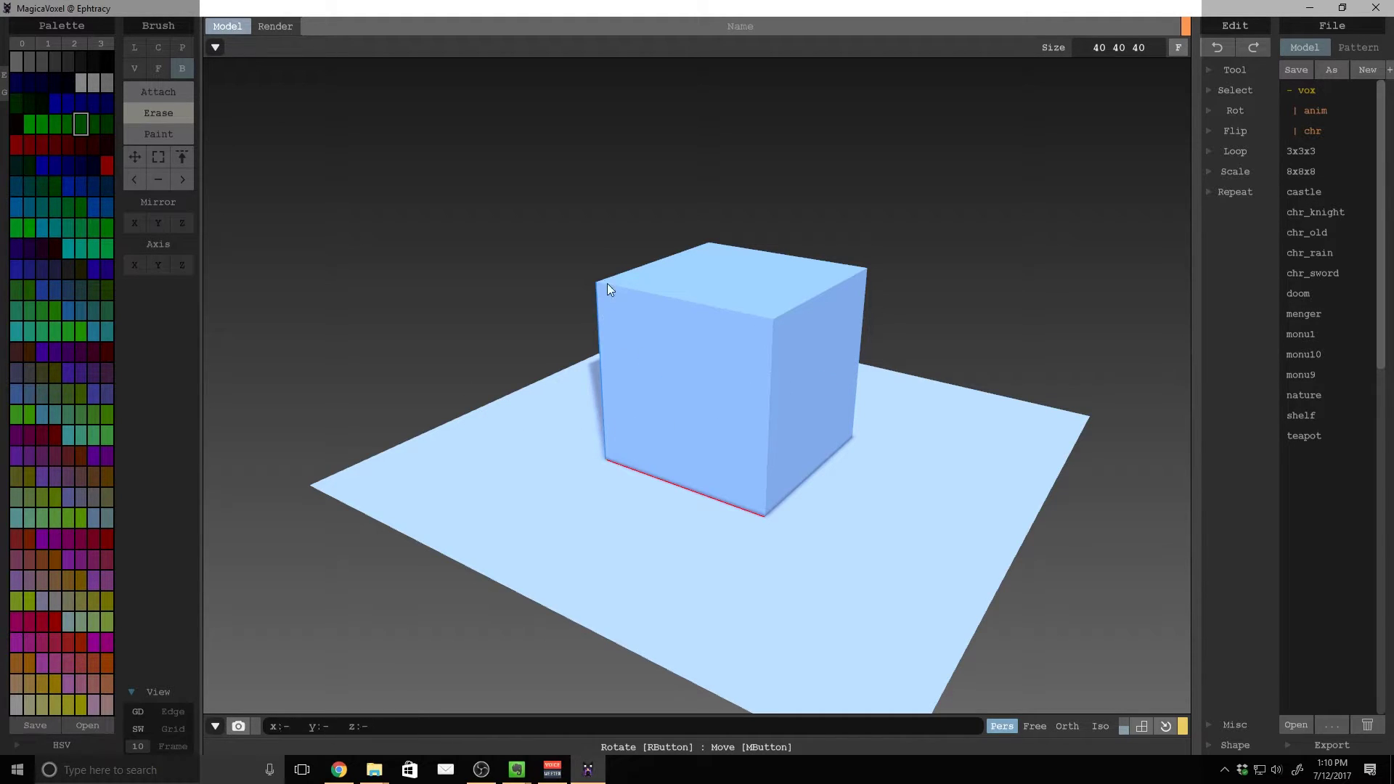
middle_drag(912, 308, 846, 357)
scroll(739, 320, up, 2)
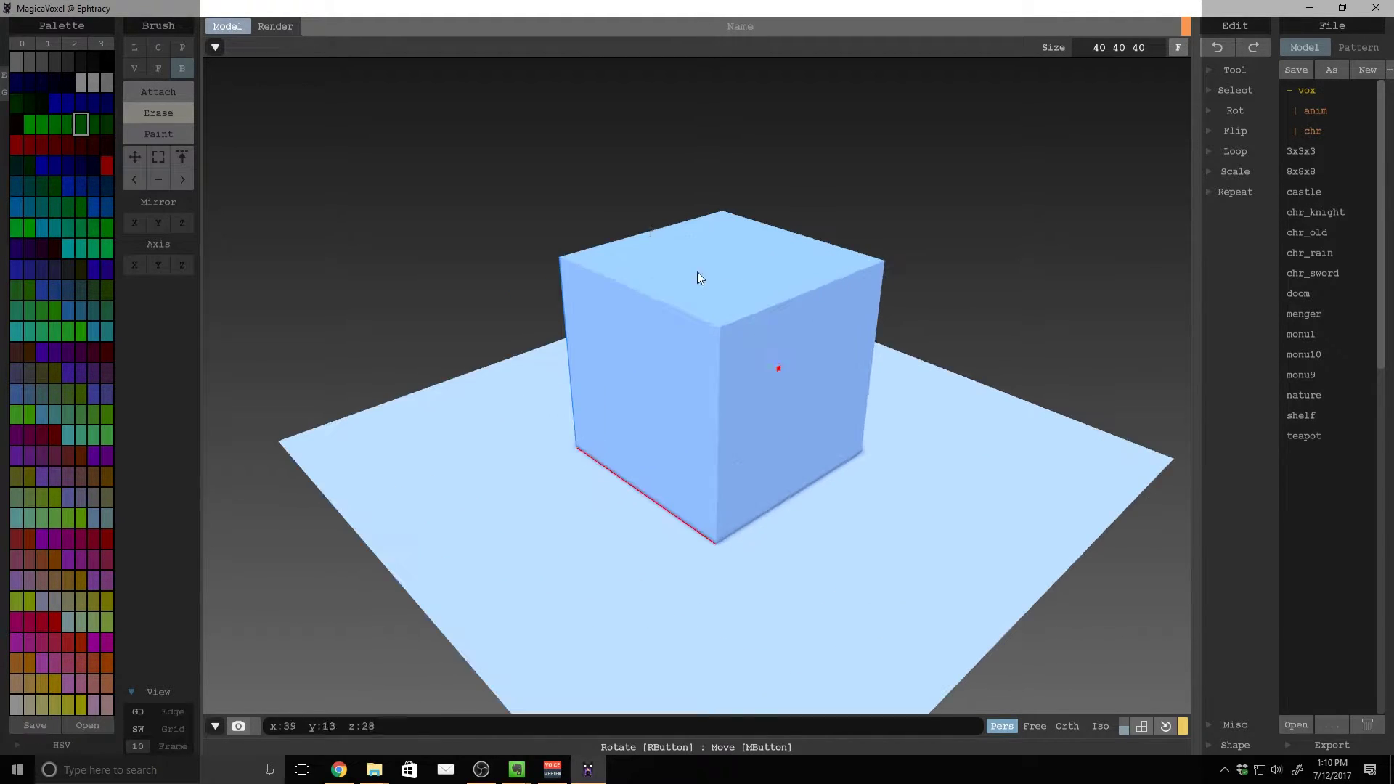
View the blue cube in the renderer from several angles and return to model editing
right_drag(876, 323, 582, 171)
click(285, 27)
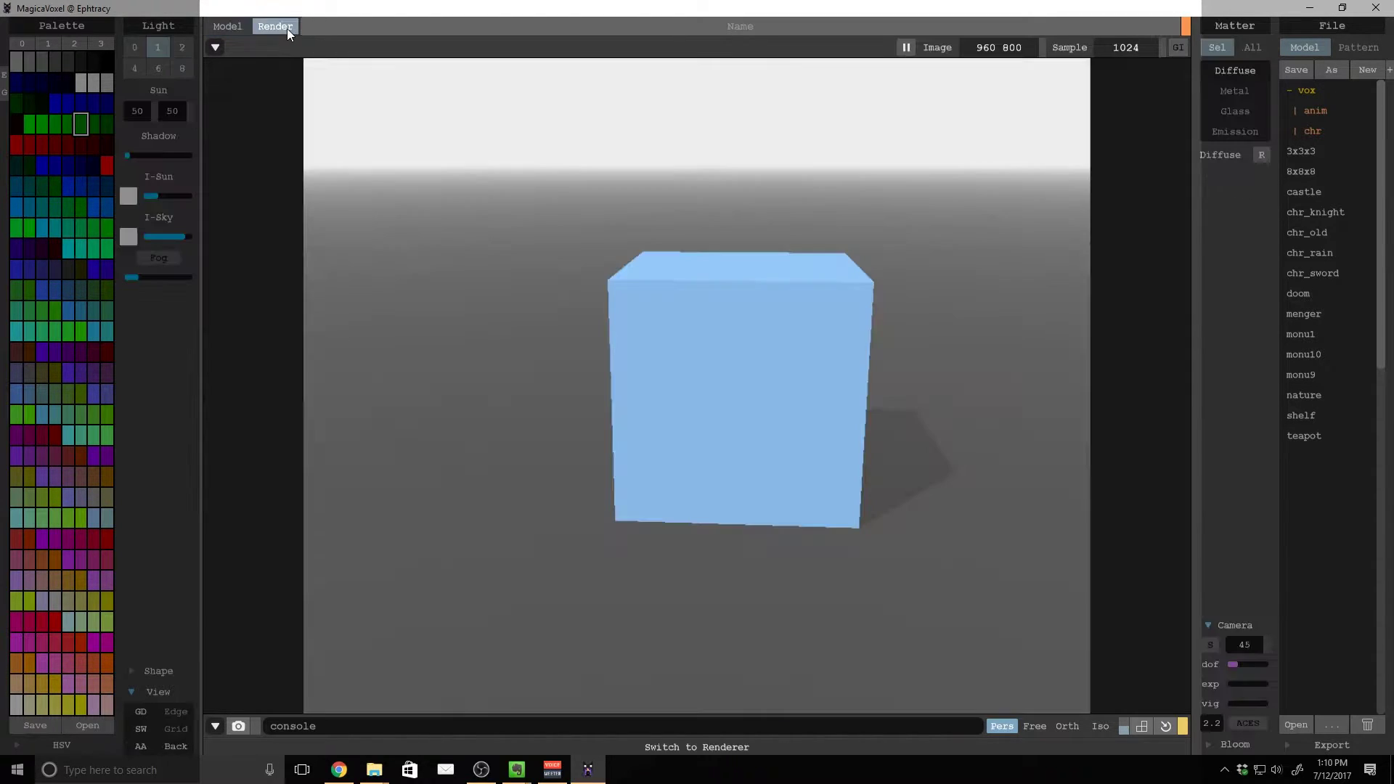
right_drag(727, 372, 553, 408)
middle_drag(547, 415, 591, 377)
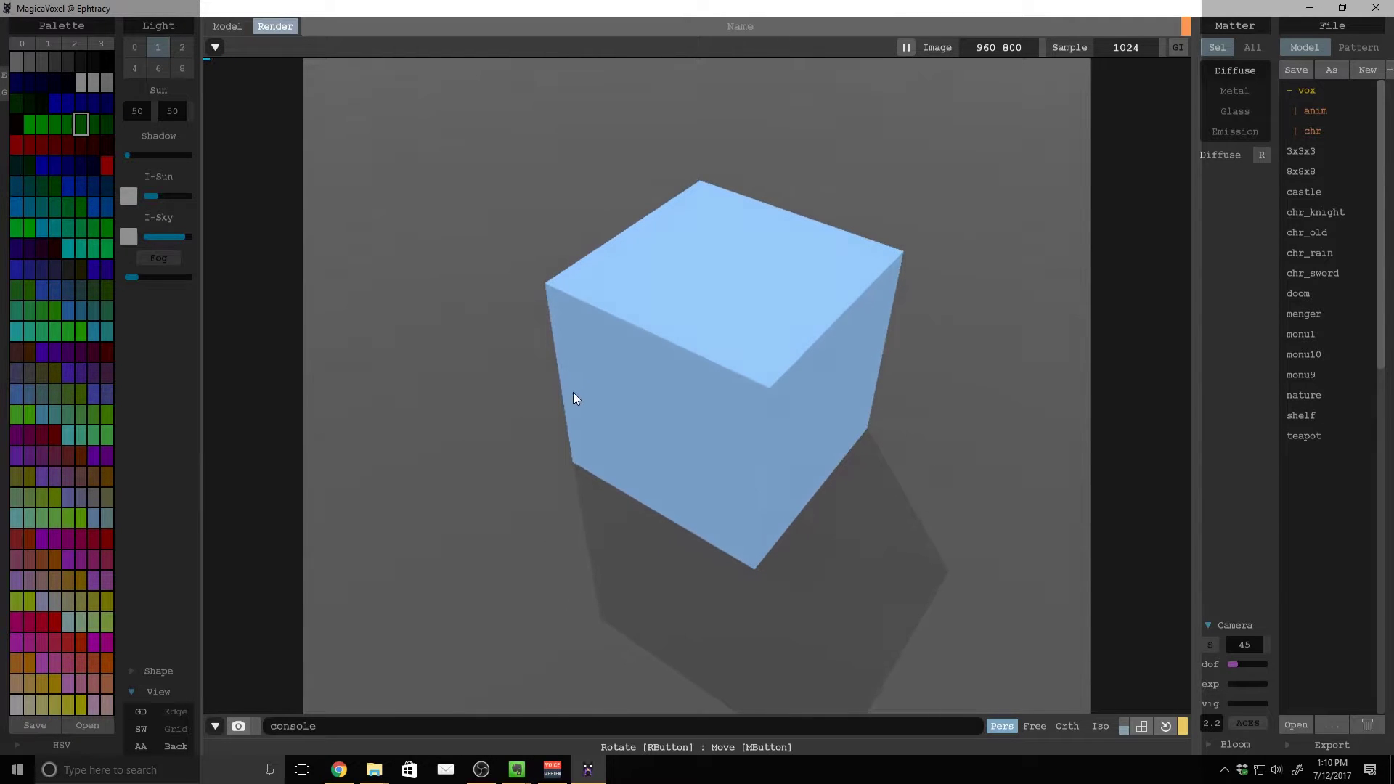
right_drag(584, 478, 961, 426)
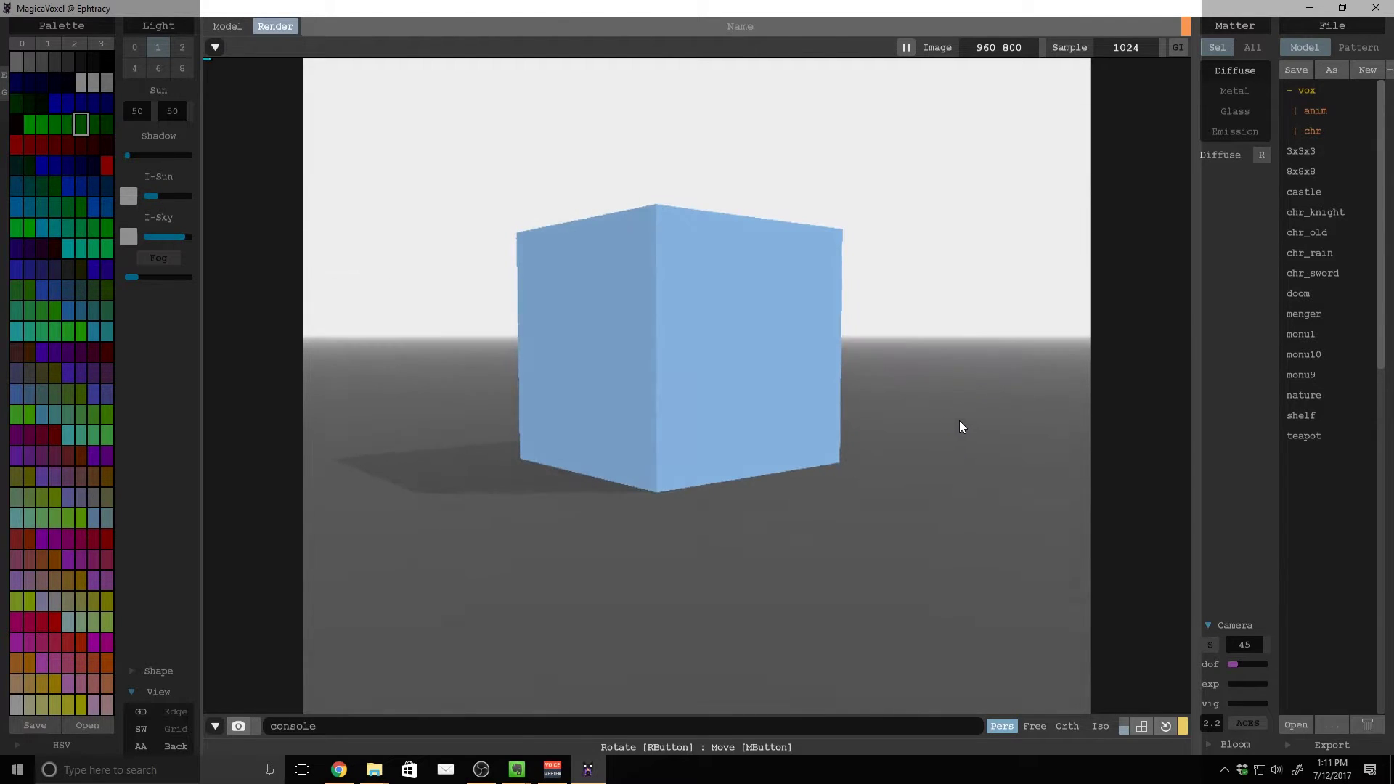
click(235, 22)
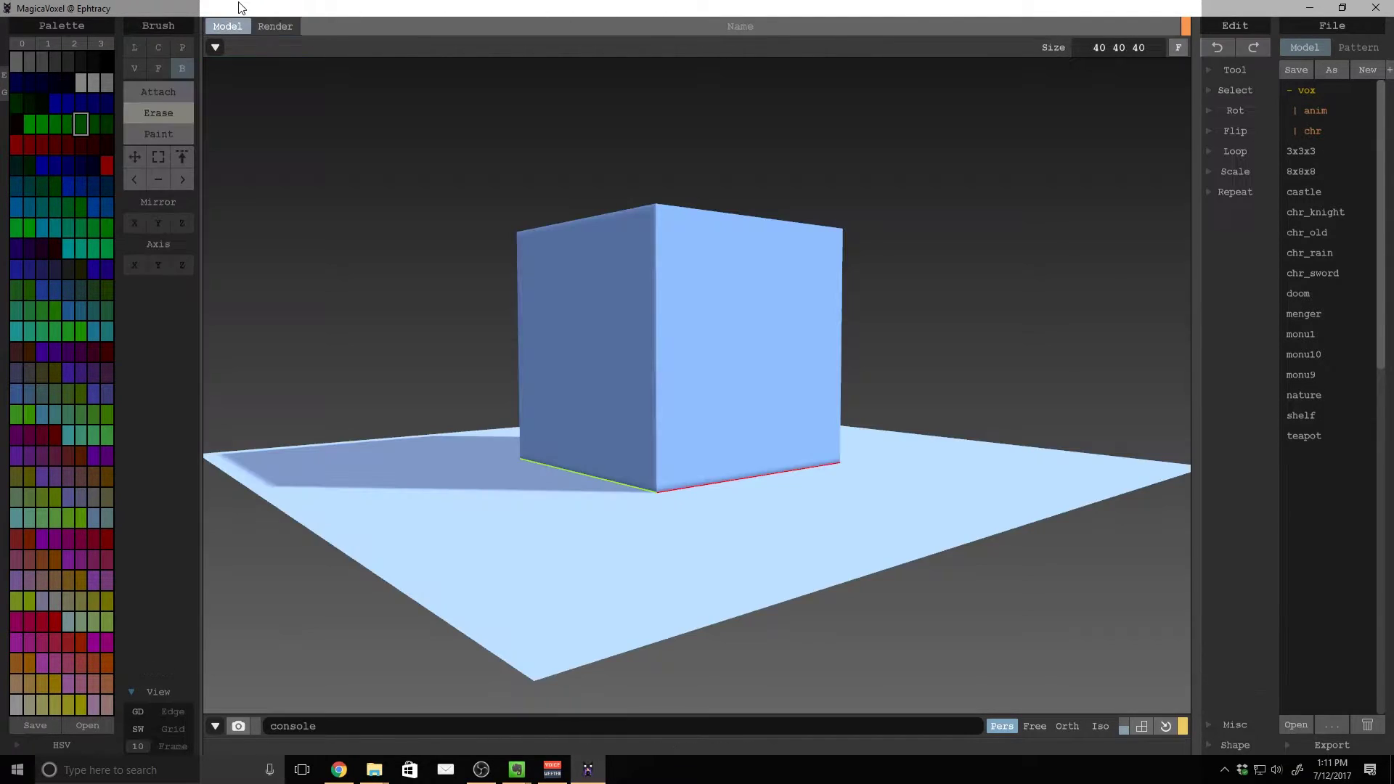
Recolour the whole cube green with the Full tool in Paint mode, undo it and collapse the tool options
right_drag(852, 407, 361, 456)
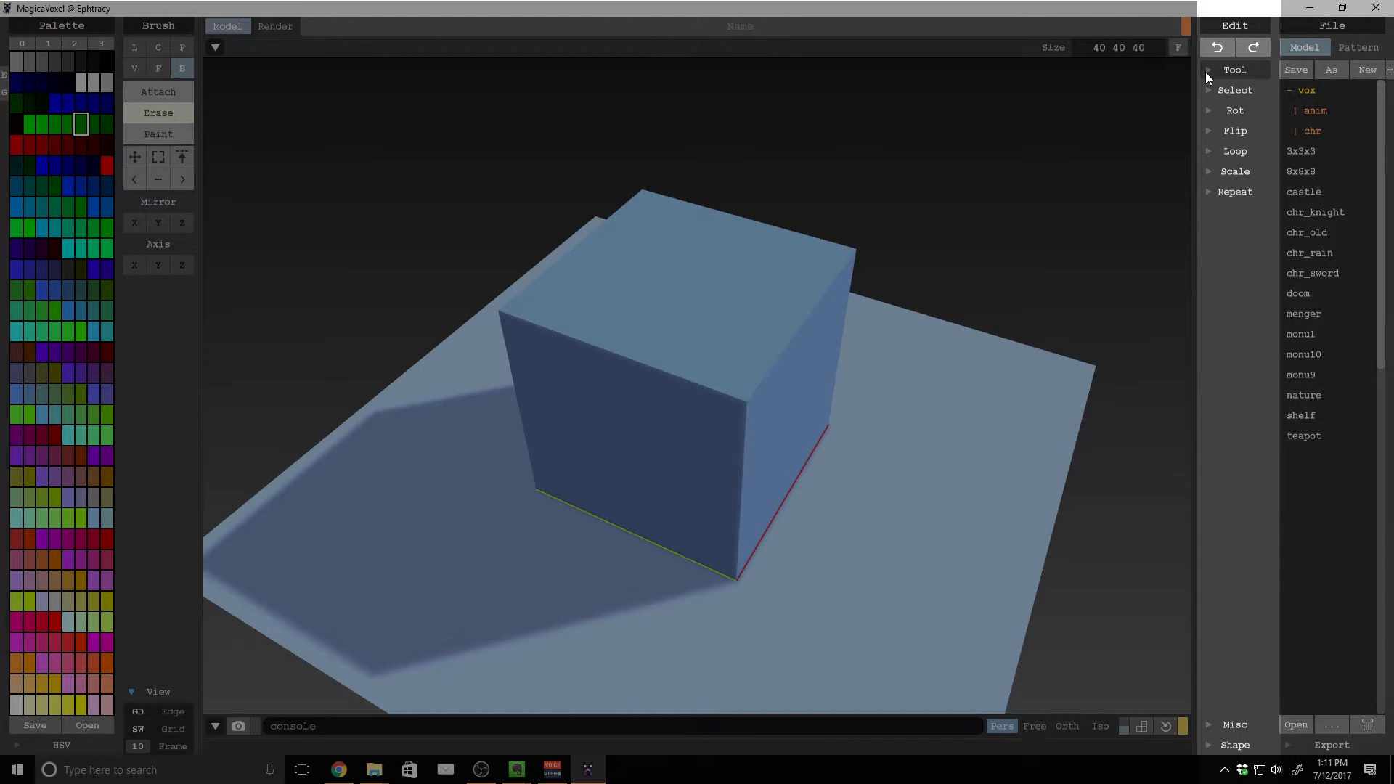
click(1208, 72)
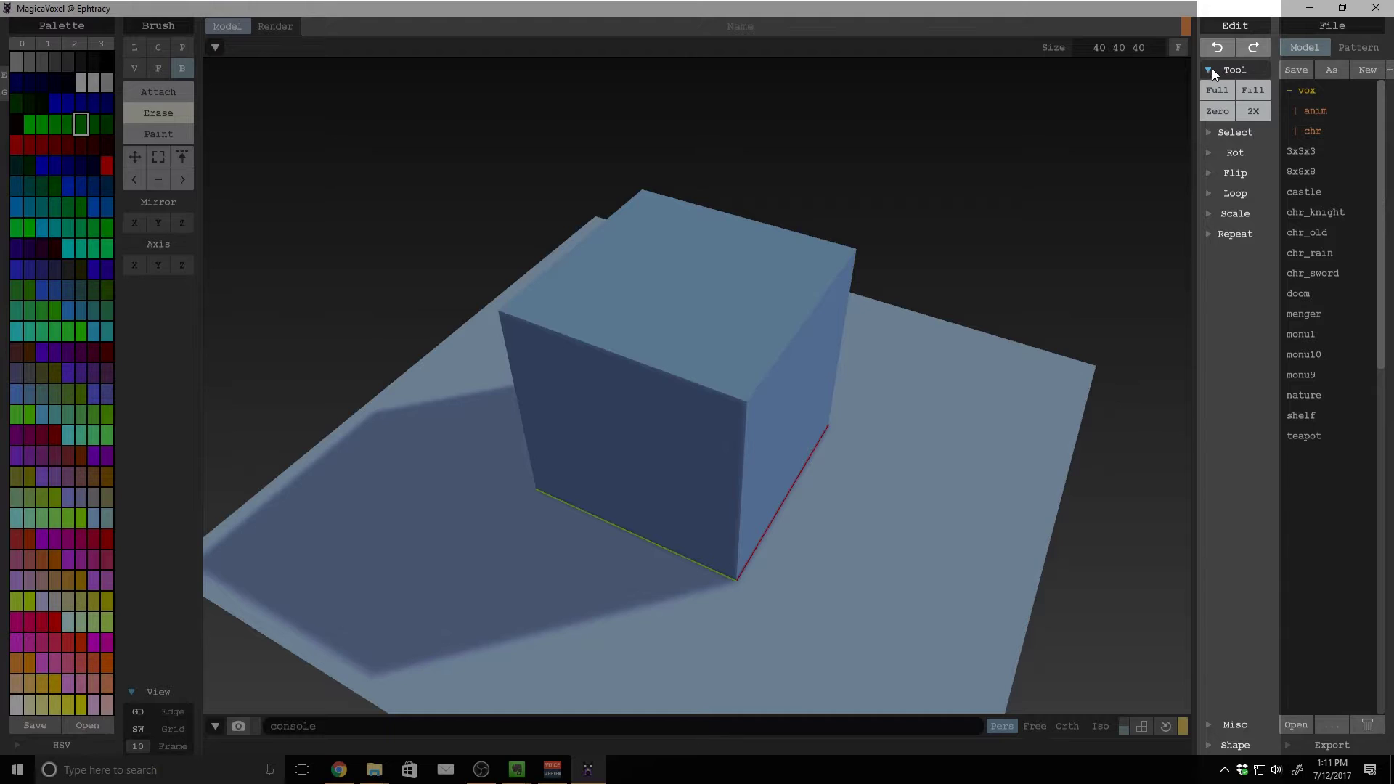
click(144, 138)
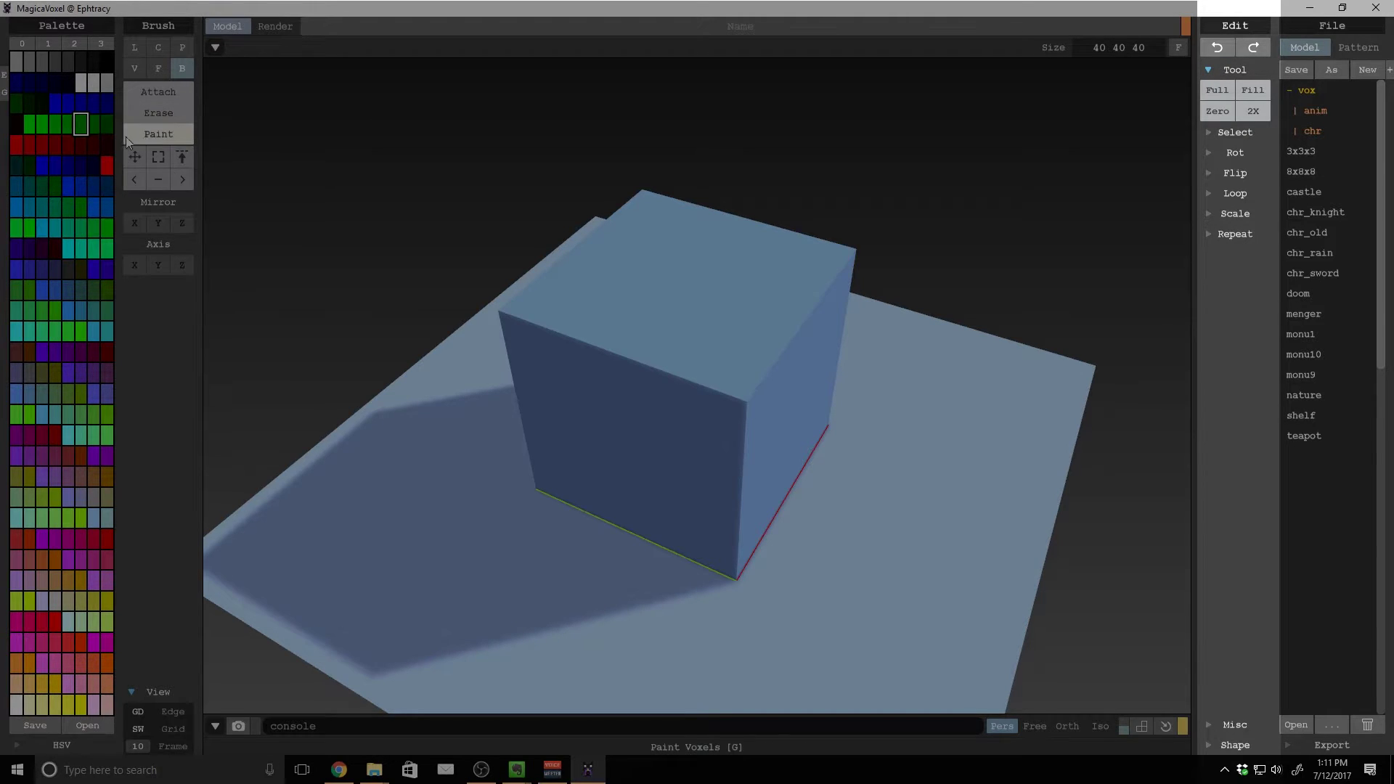
click(1210, 90)
middle_drag(773, 411, 738, 321)
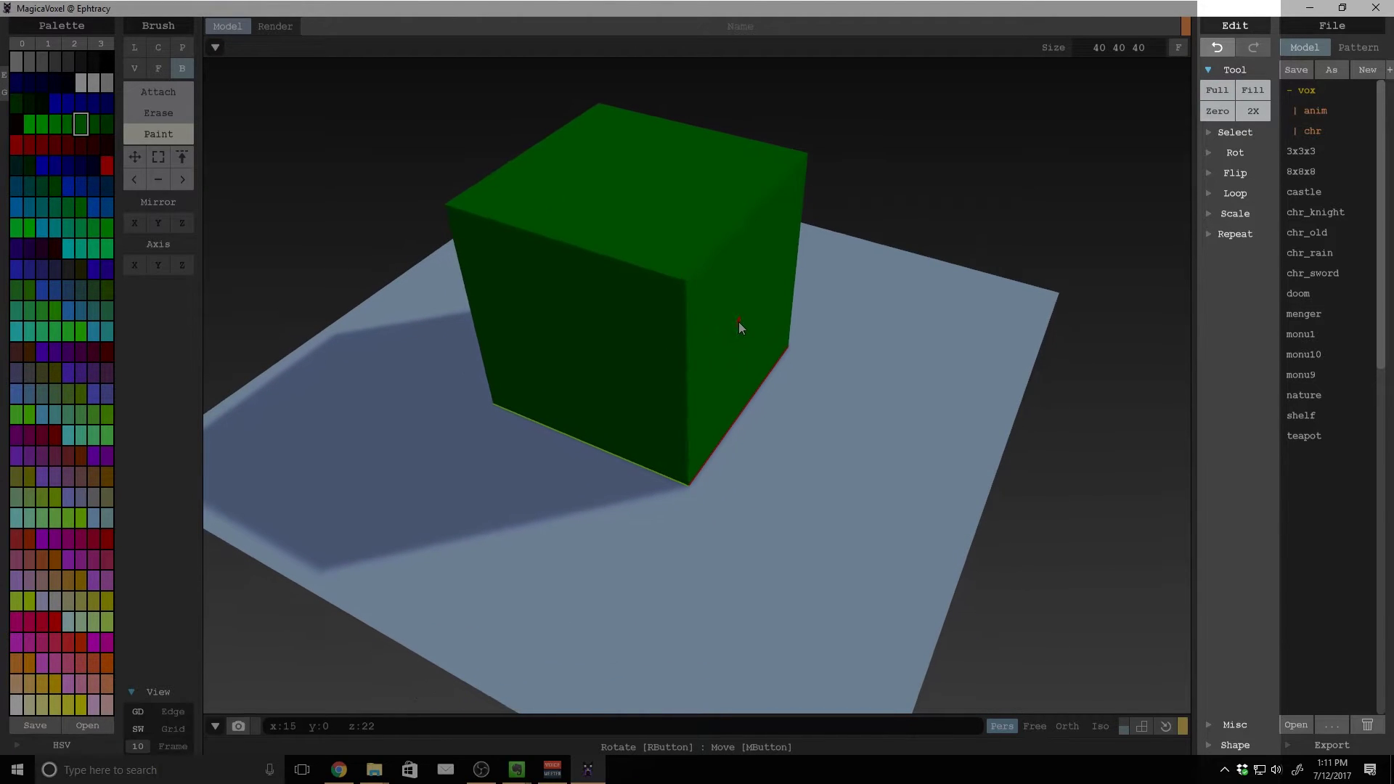
key(ctrl+z)
click(1212, 68)
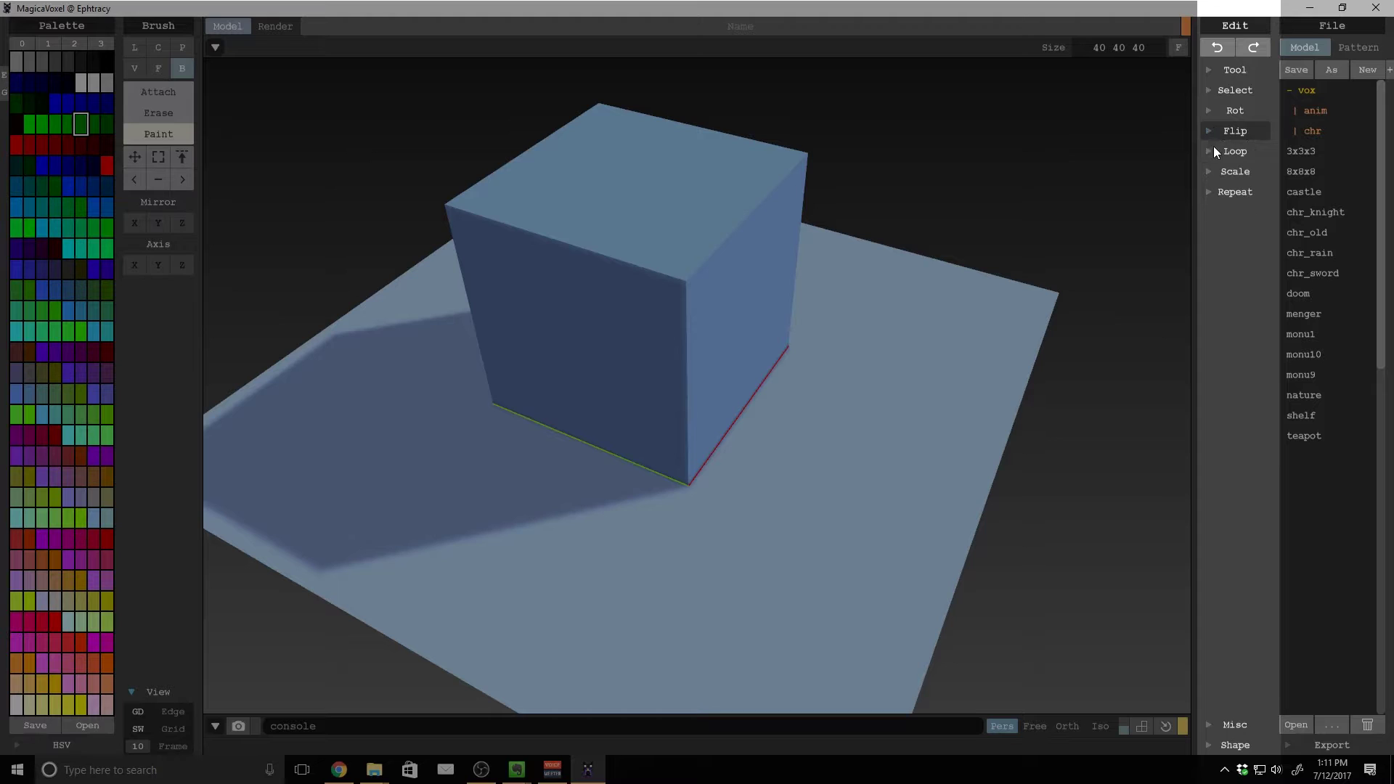
Expand the Scale and Repeat editing options to view them and collapse them again
click(1208, 180)
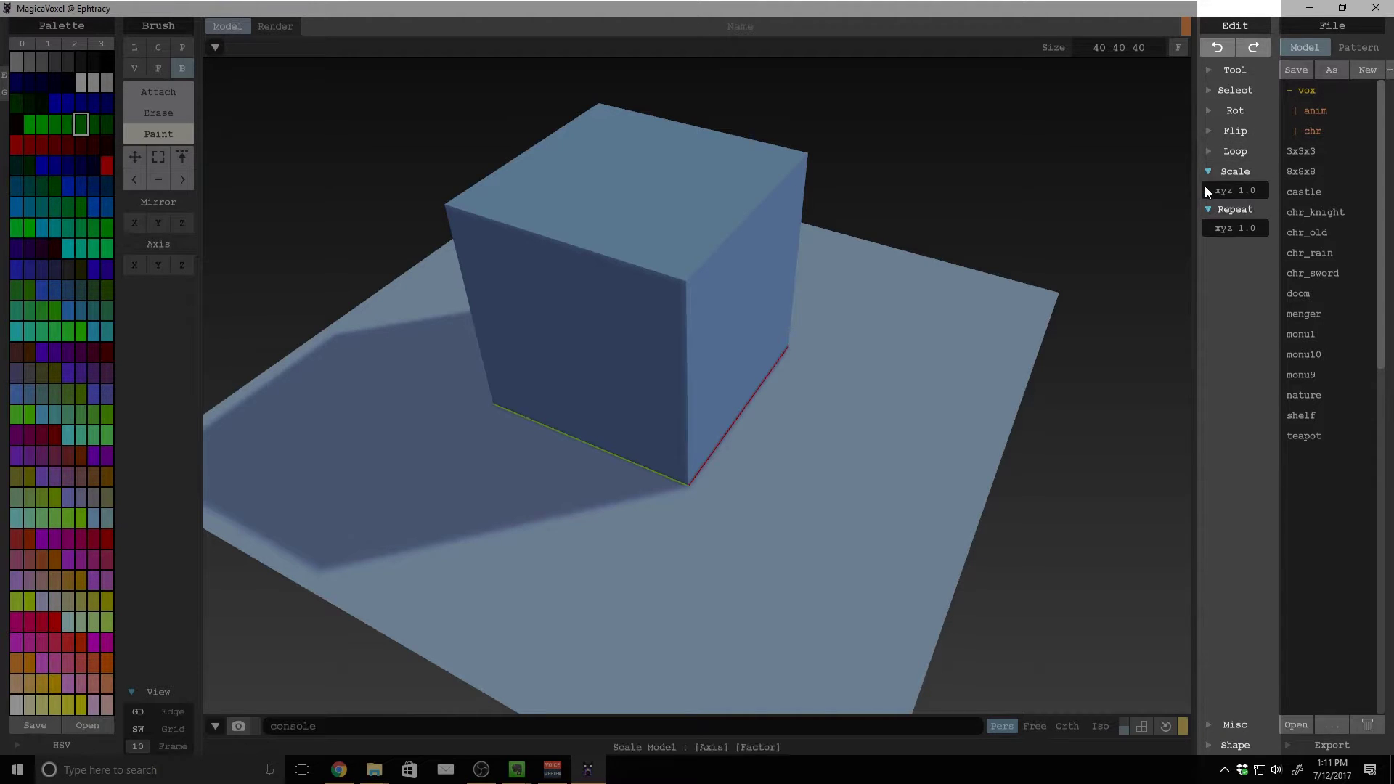
click(1207, 175)
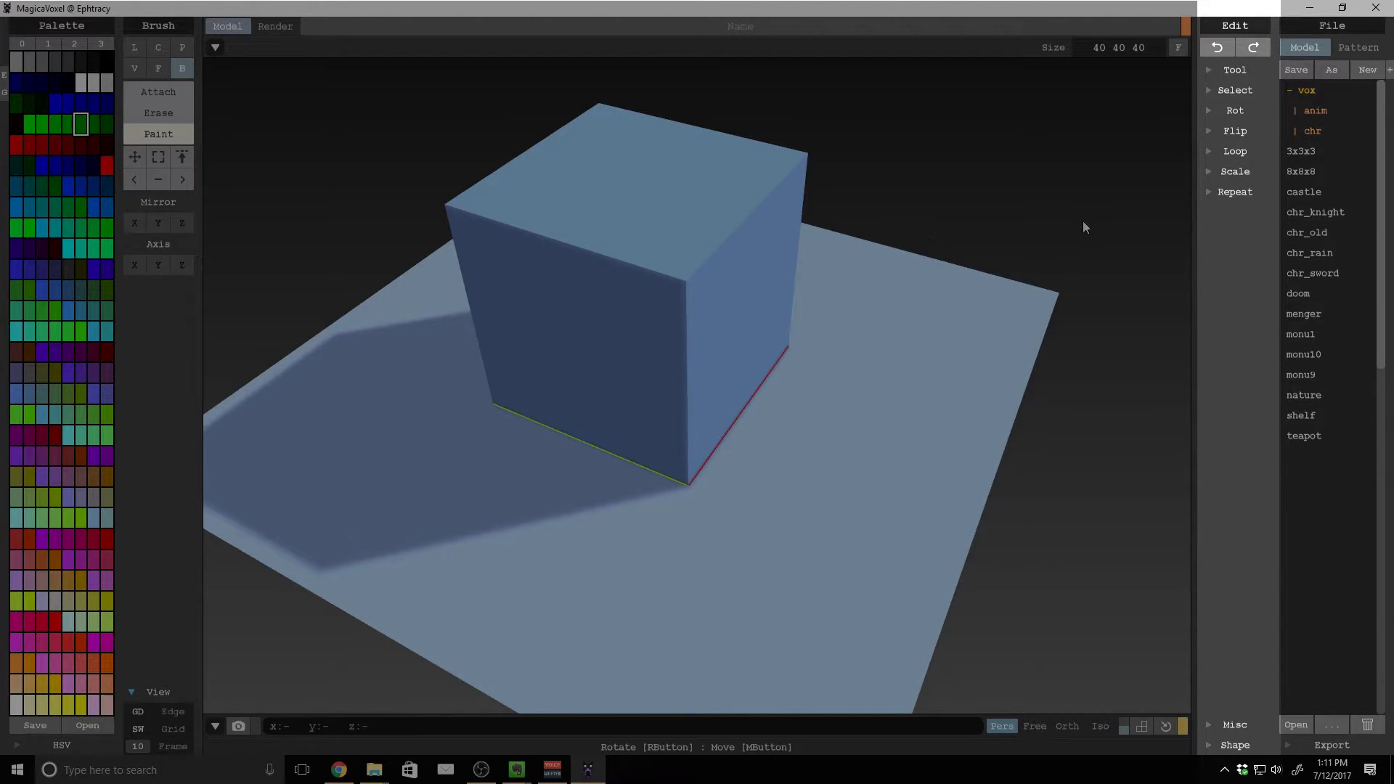
right_drag(870, 325, 973, 384)
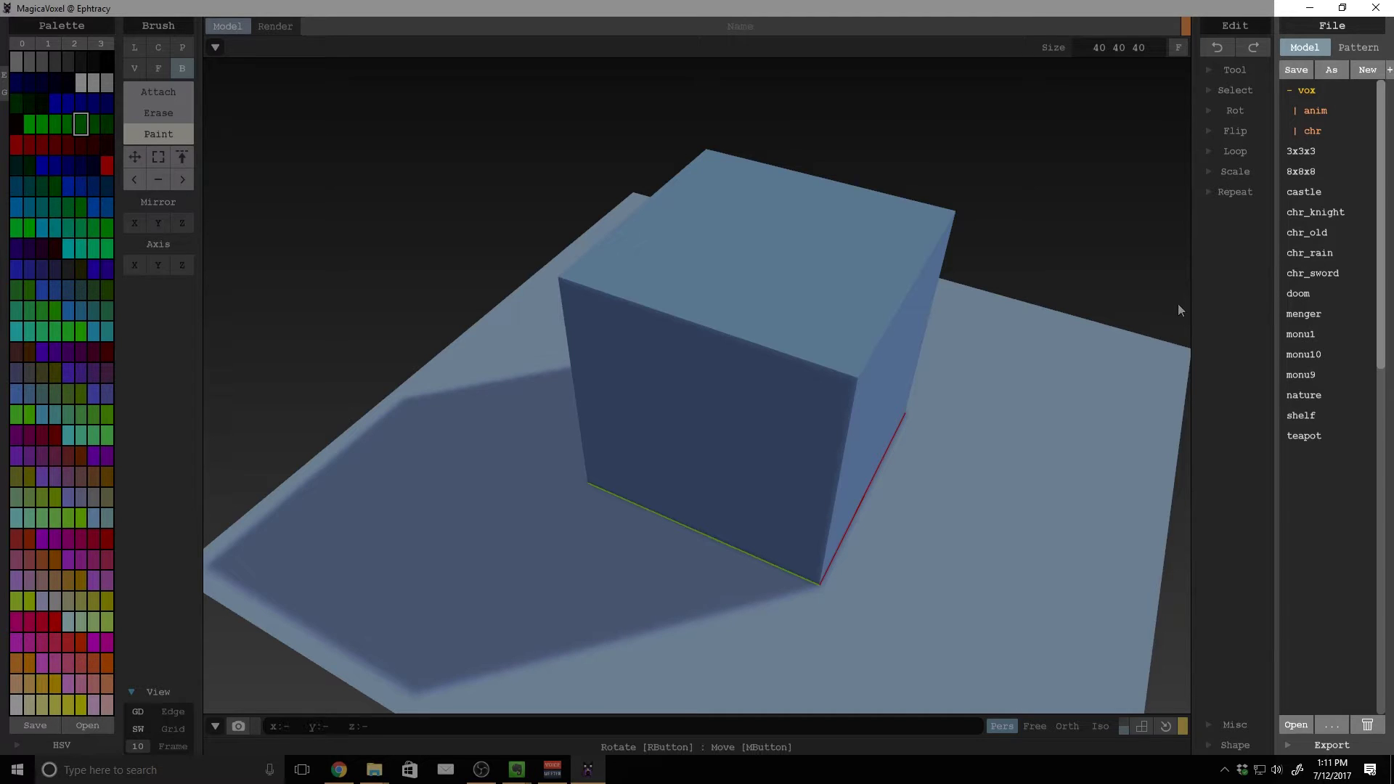
Switch to File Explorer, open the vox folder of MagicaVoxel-0.98.2-win to view its model files, and return to MagicaVoxel
mouse_move(374, 768)
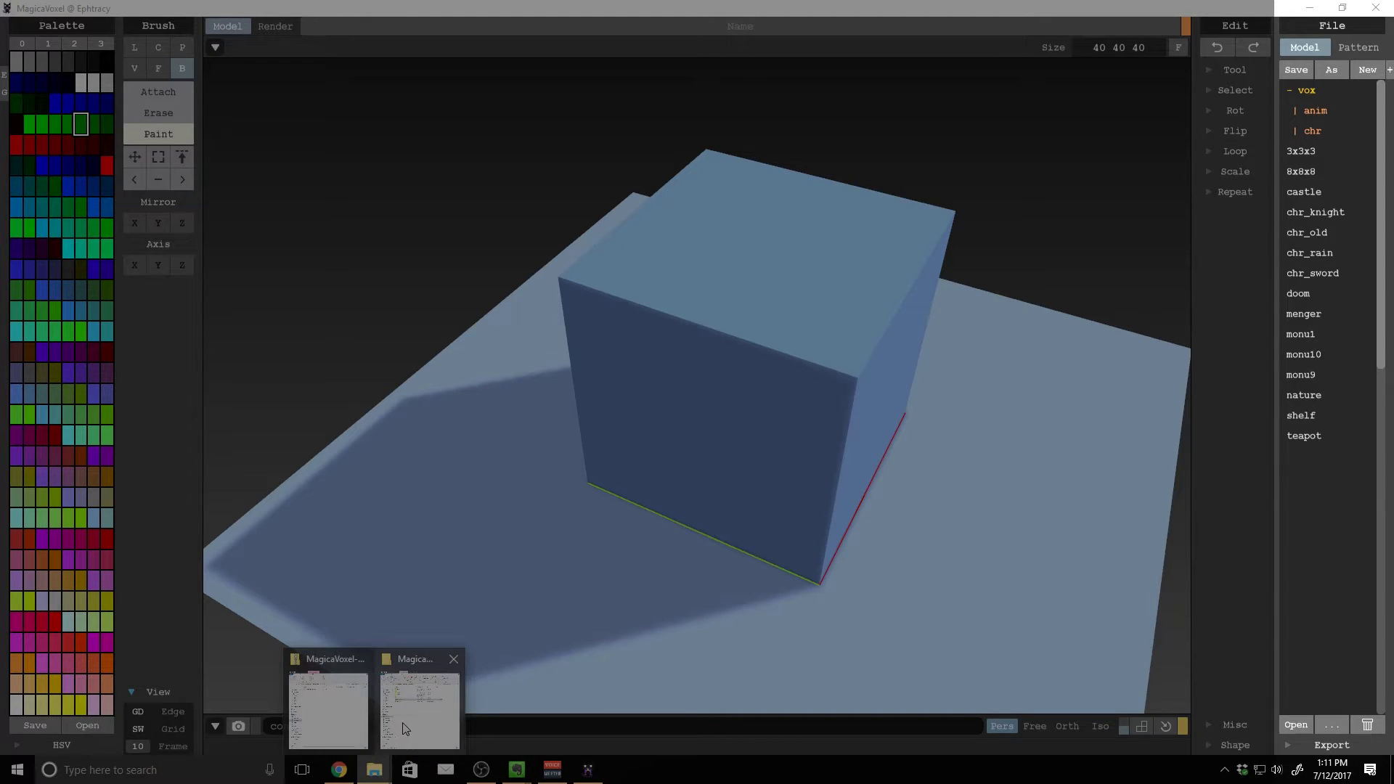
click(400, 728)
double_click(619, 243)
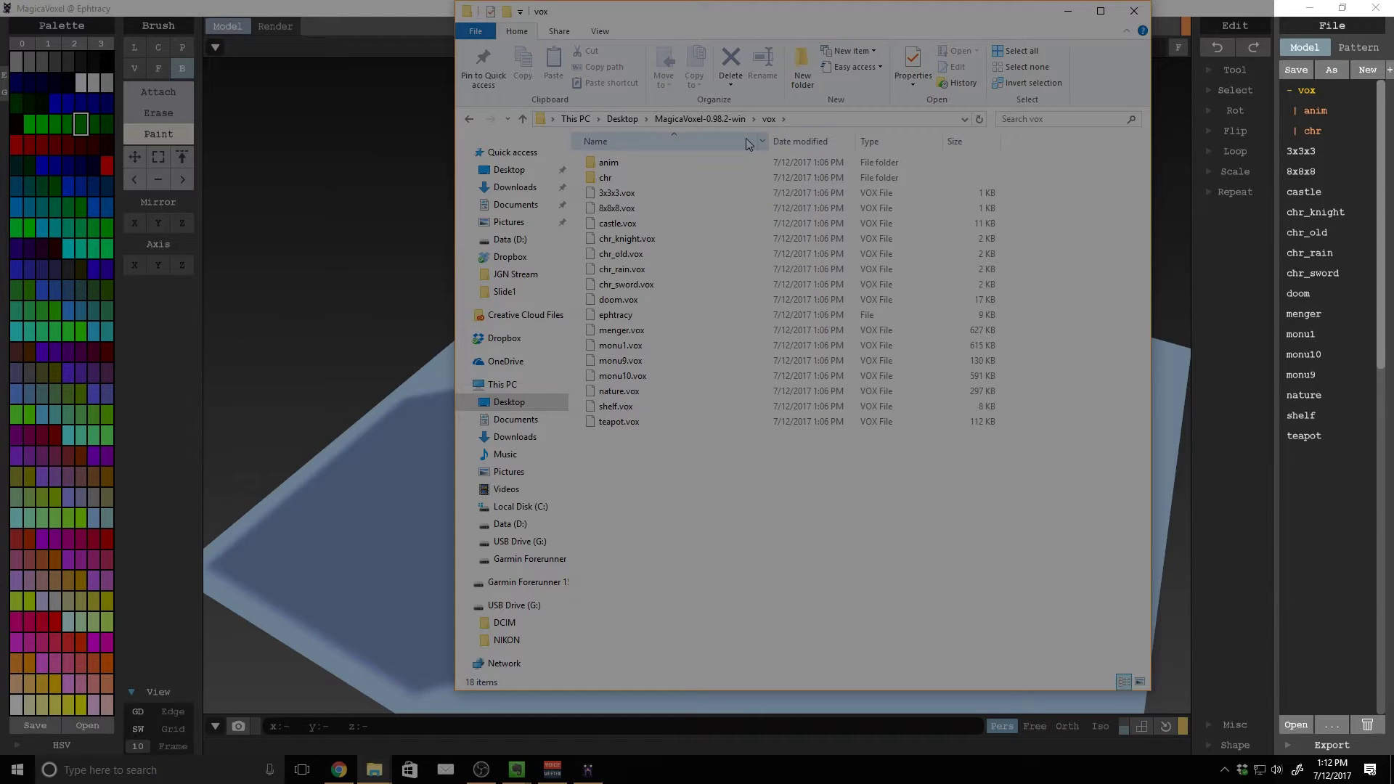
click(423, 688)
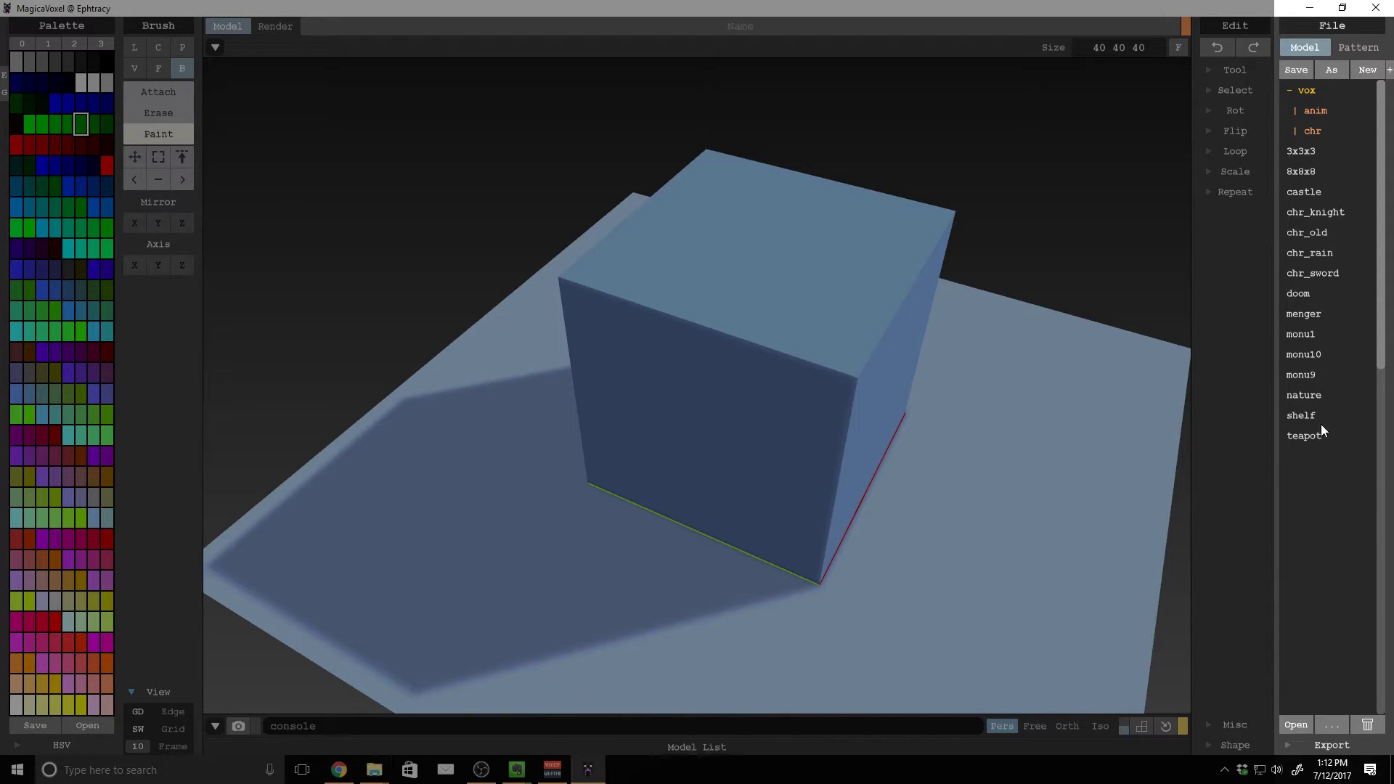
Browse the list of saved models and switch the file list to patterns
scroll(1308, 508, down, 5)
scroll(1308, 509, up, 5)
click(1358, 48)
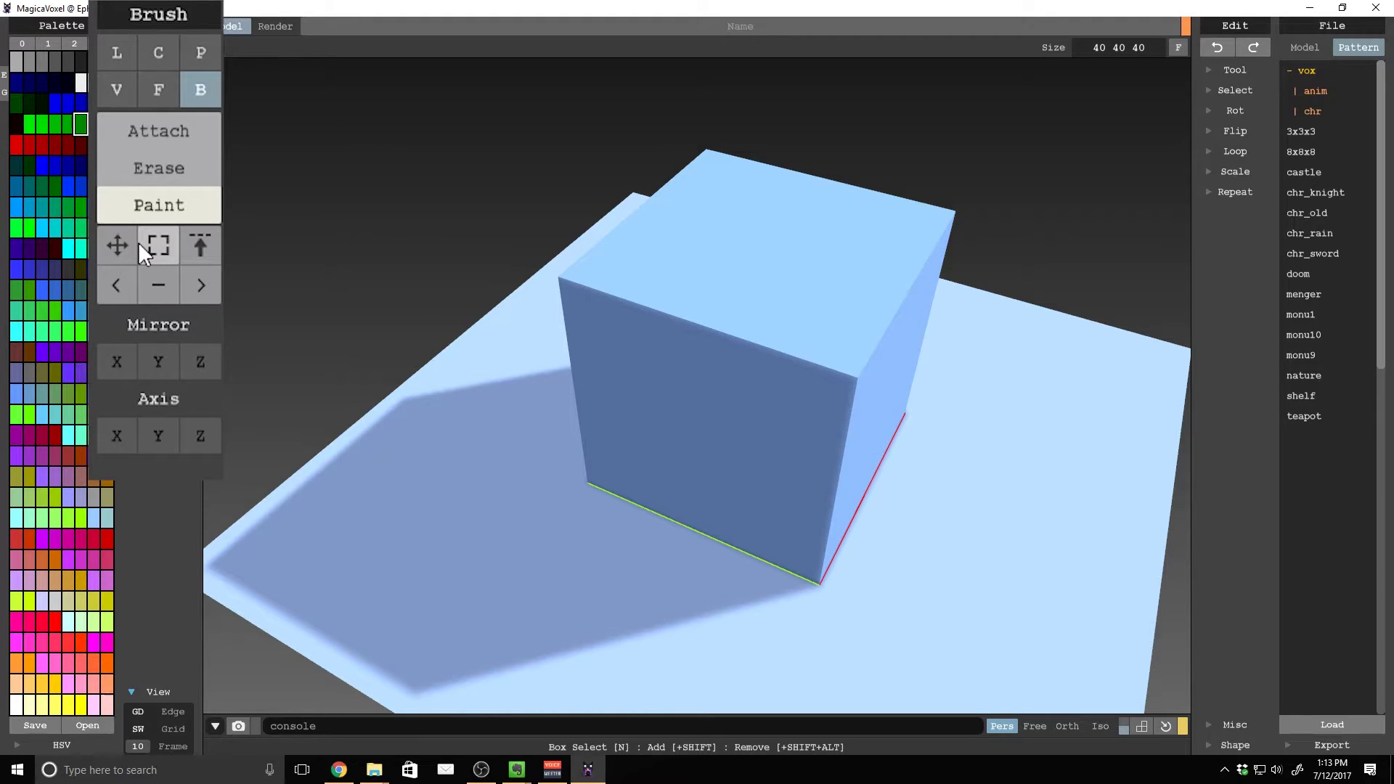
Cycle the brush through Line and Center modes and back to Box mode
key(l)
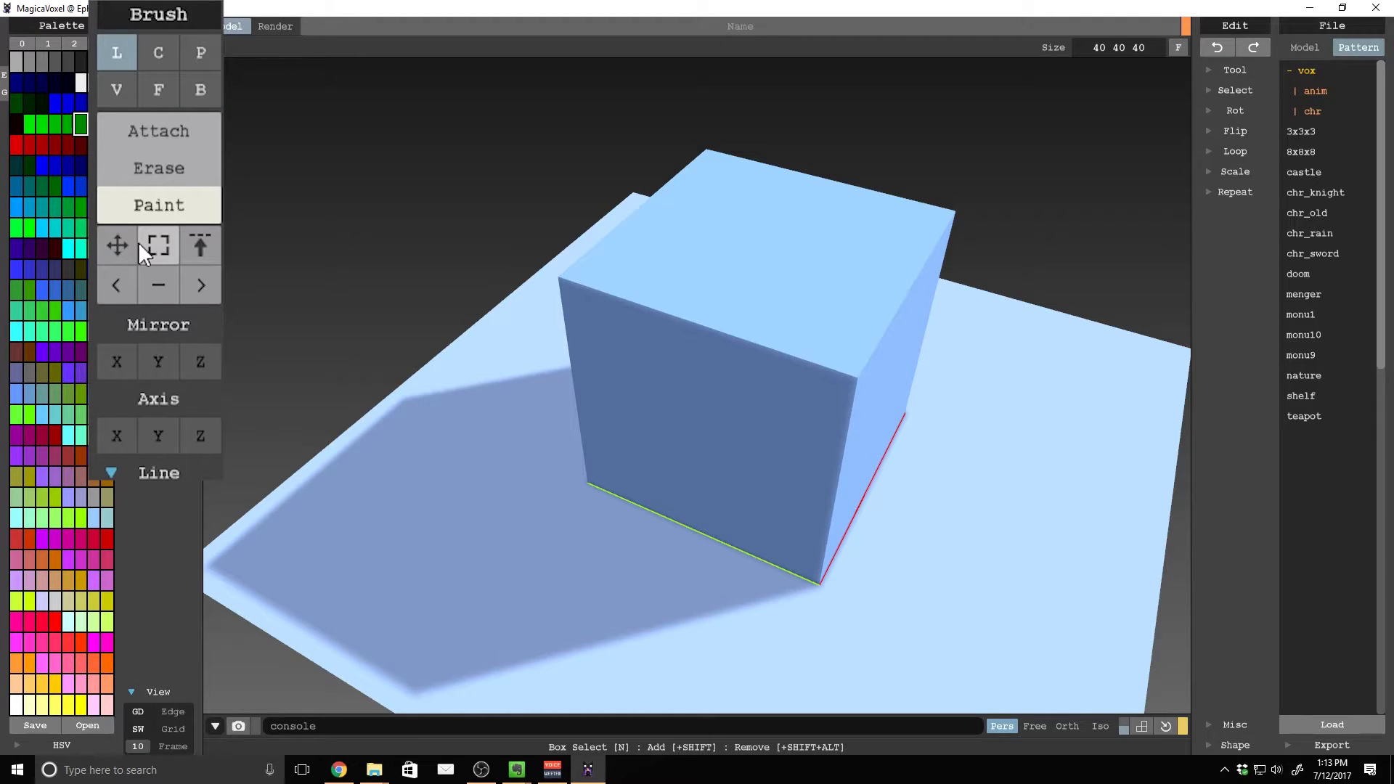
key(c)
key(b)
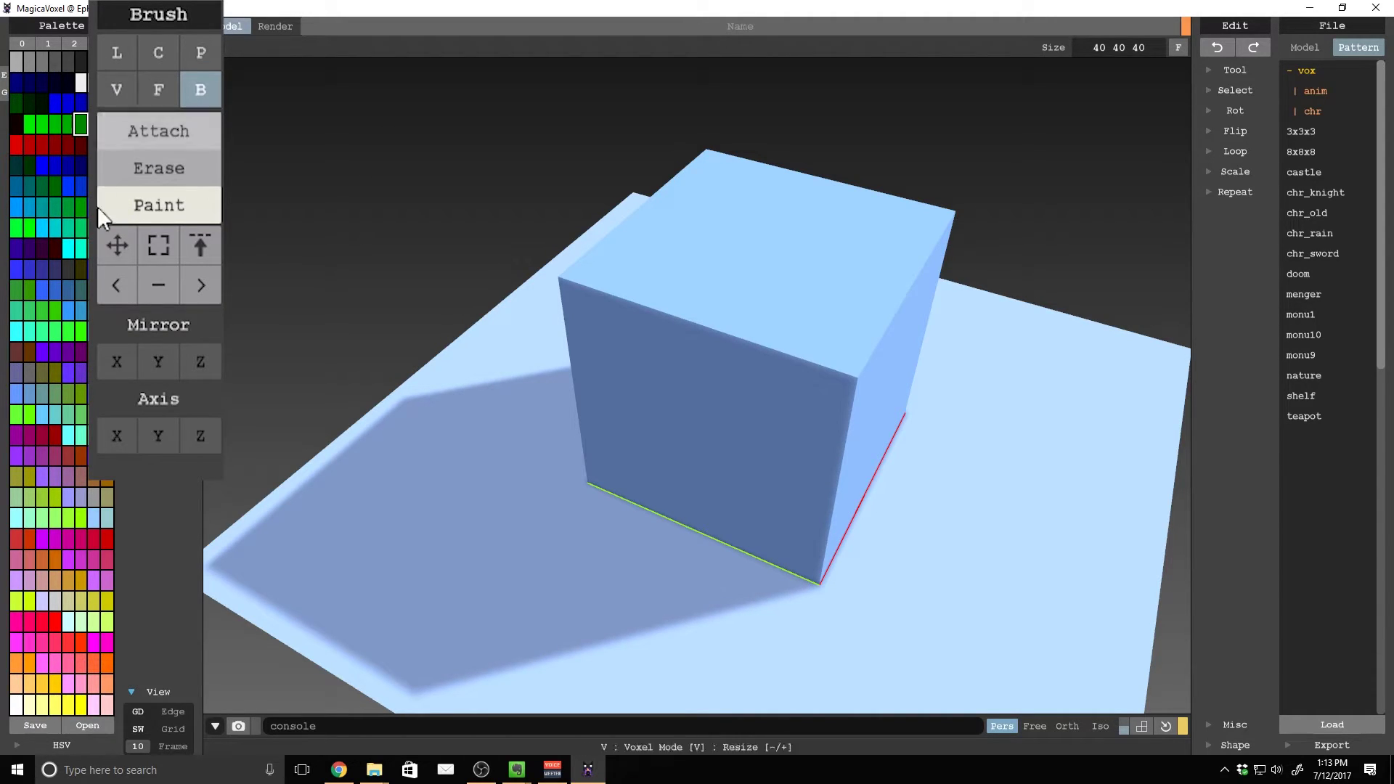
Choose the Line brush and delete all of the cube's voxels to empty the volume
click(108, 51)
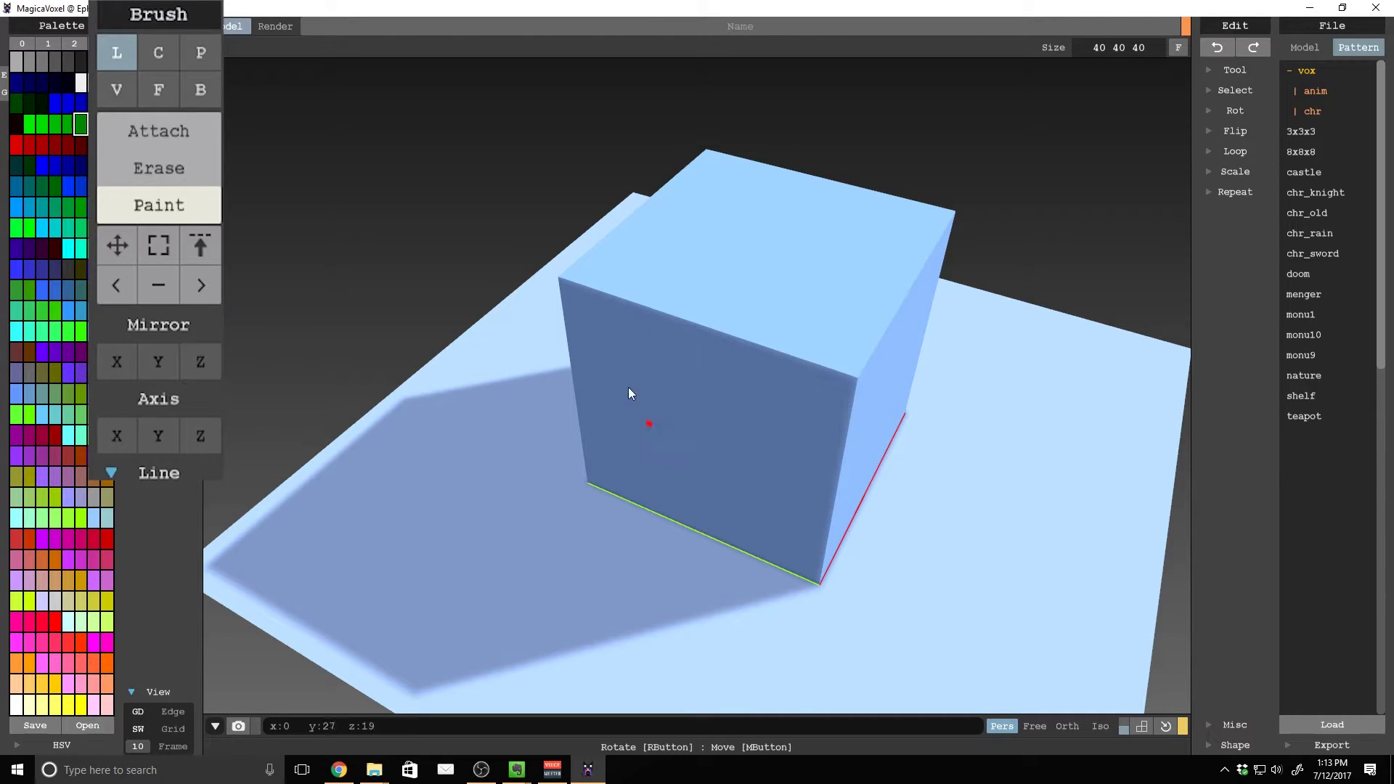
click(667, 418)
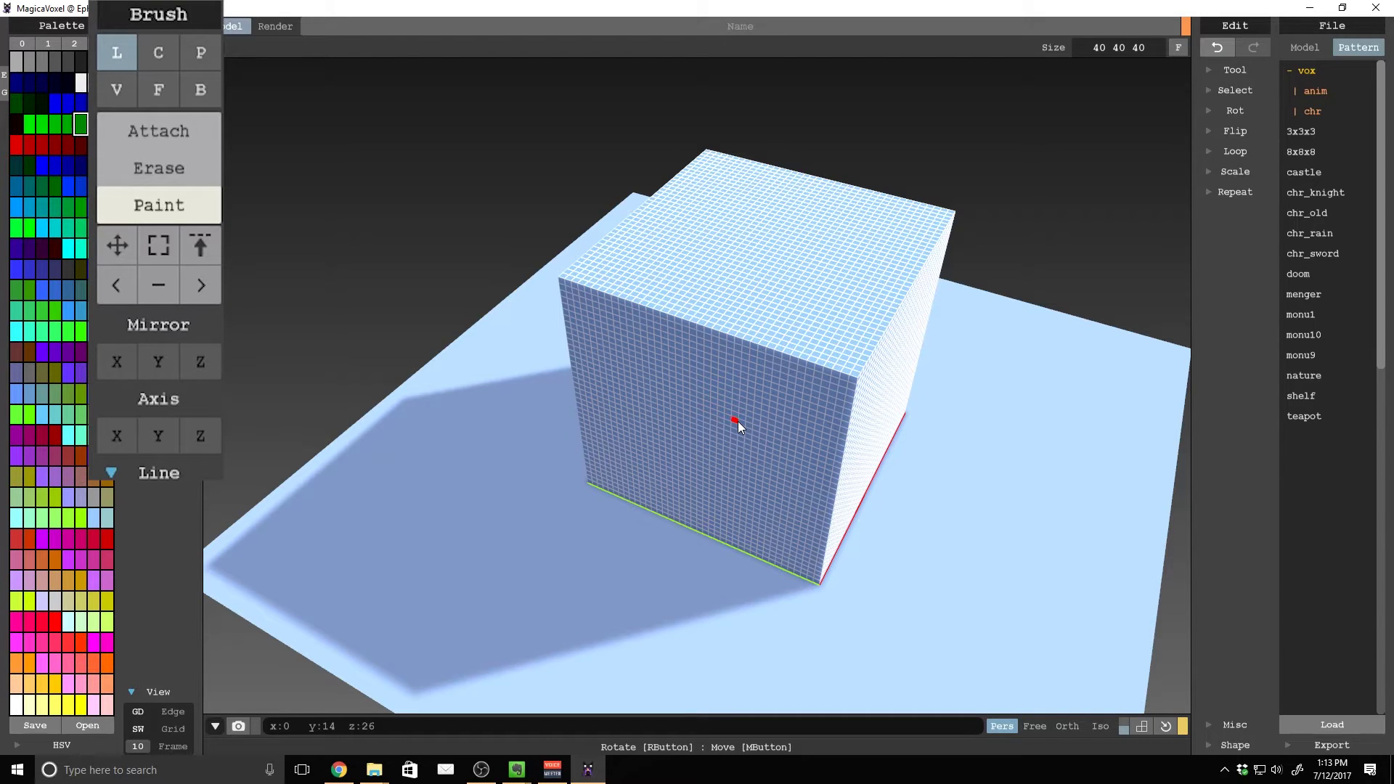
key(Delete)
Set the Line brush to Attach mode for building in the empty volume
scroll(738, 421, up, 3)
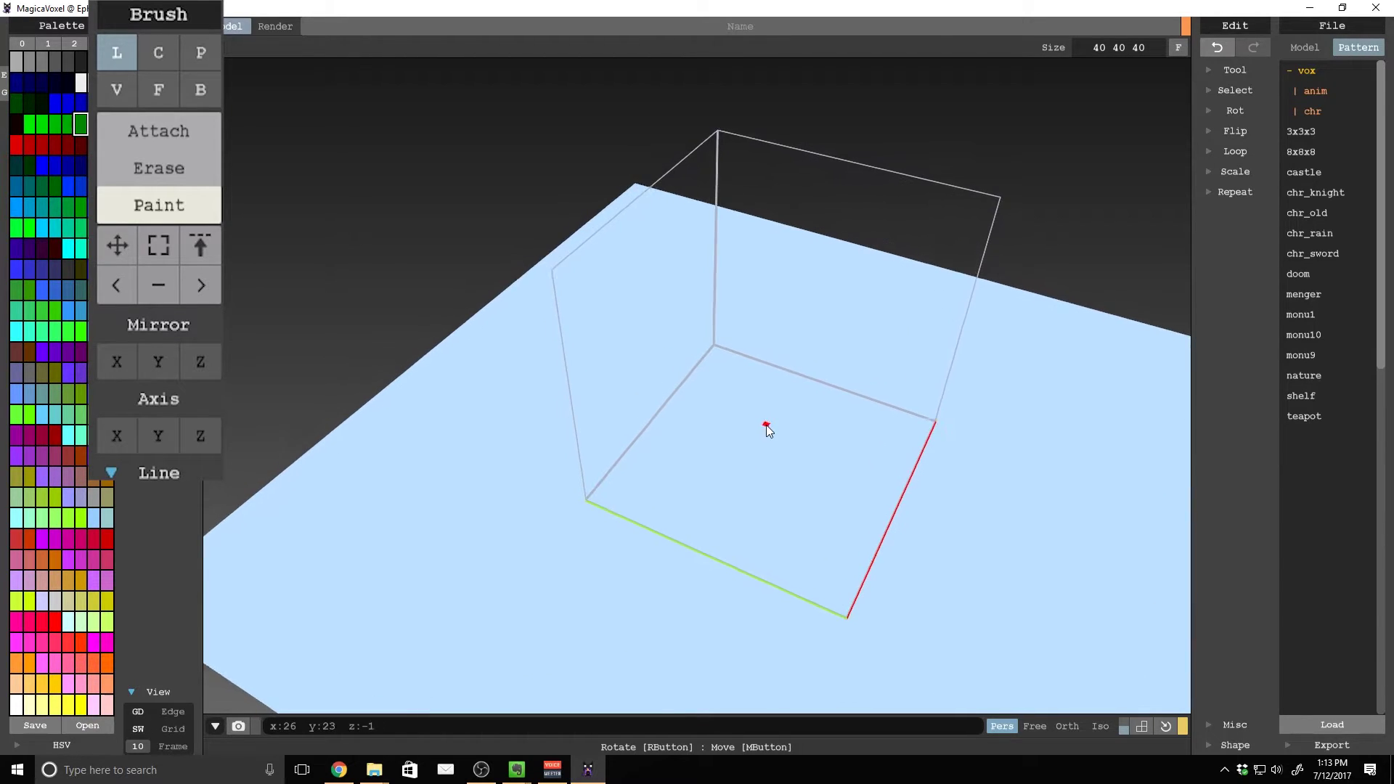
middle_drag(734, 368, 699, 403)
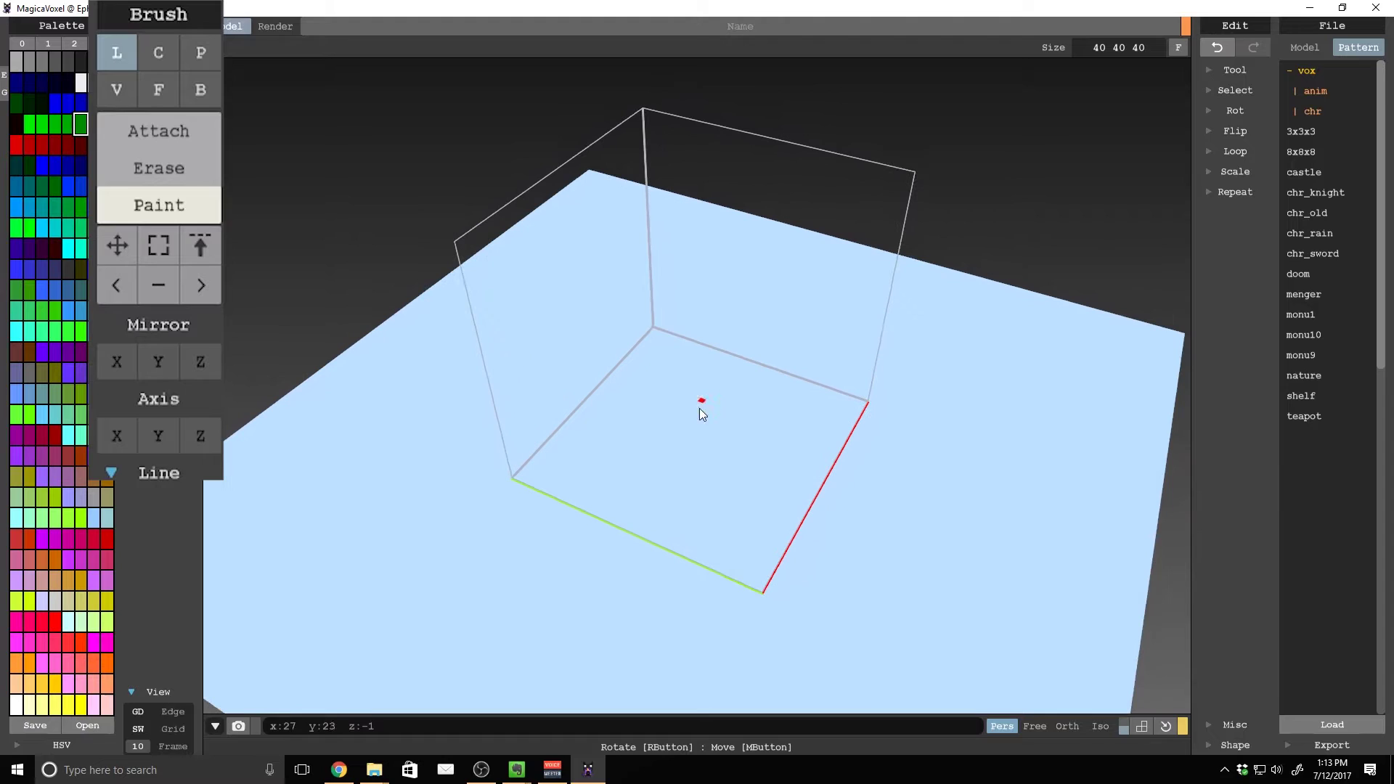
scroll(698, 424, up, 5)
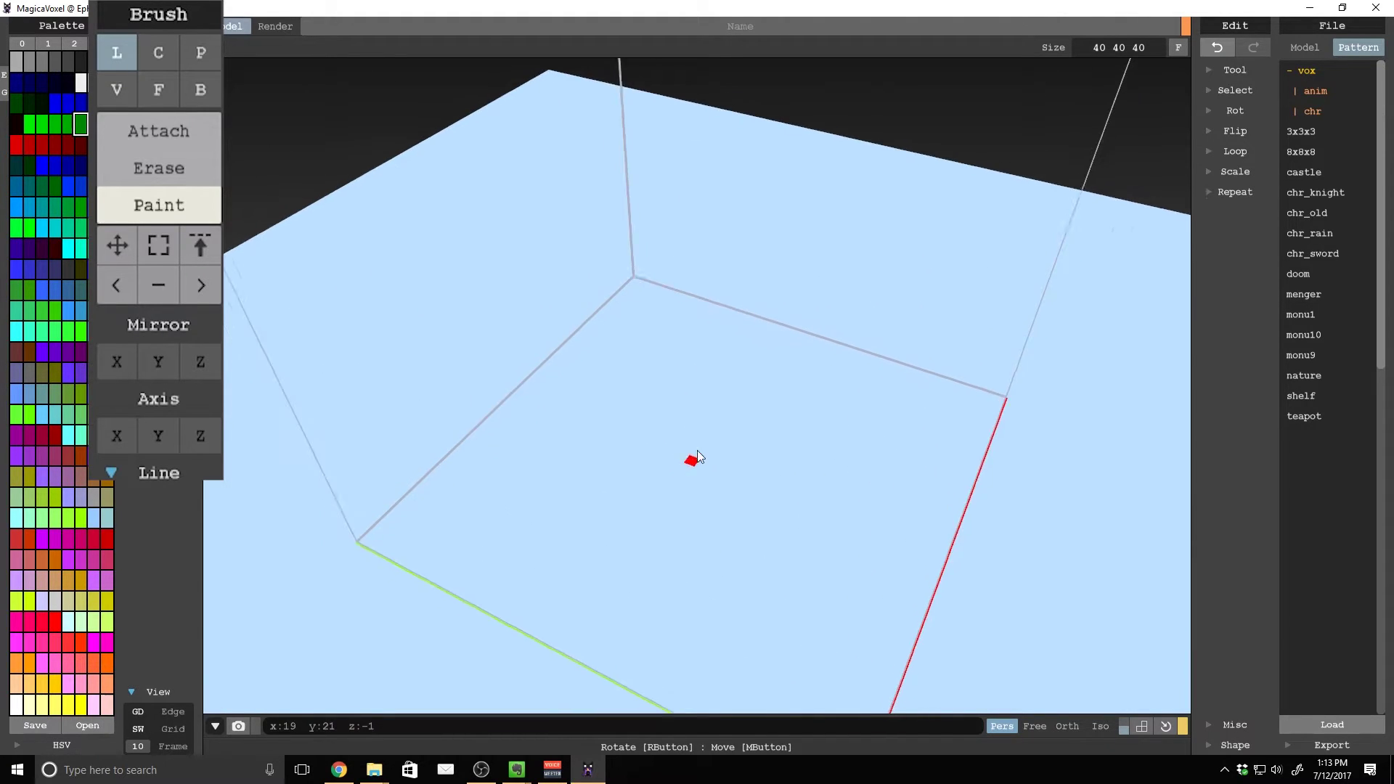
click(126, 133)
click(125, 216)
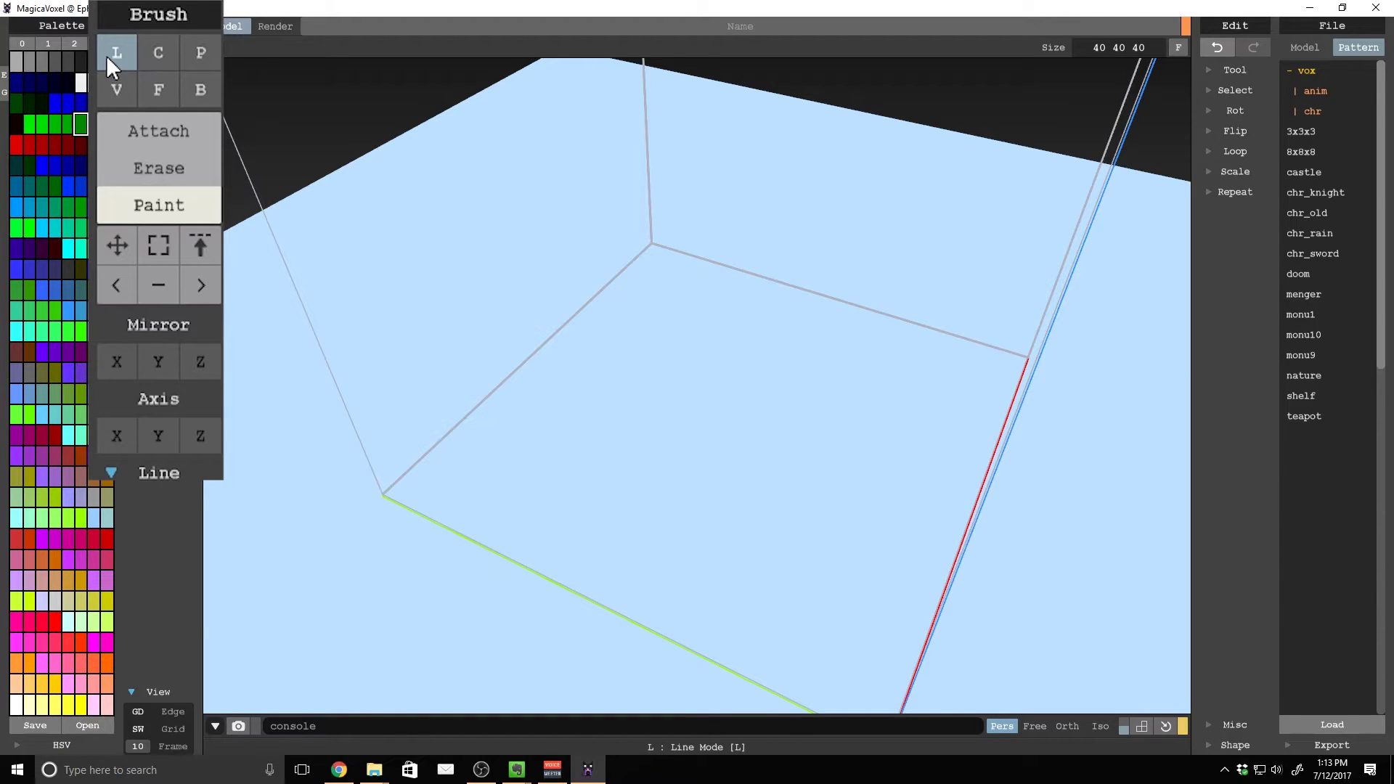
click(156, 132)
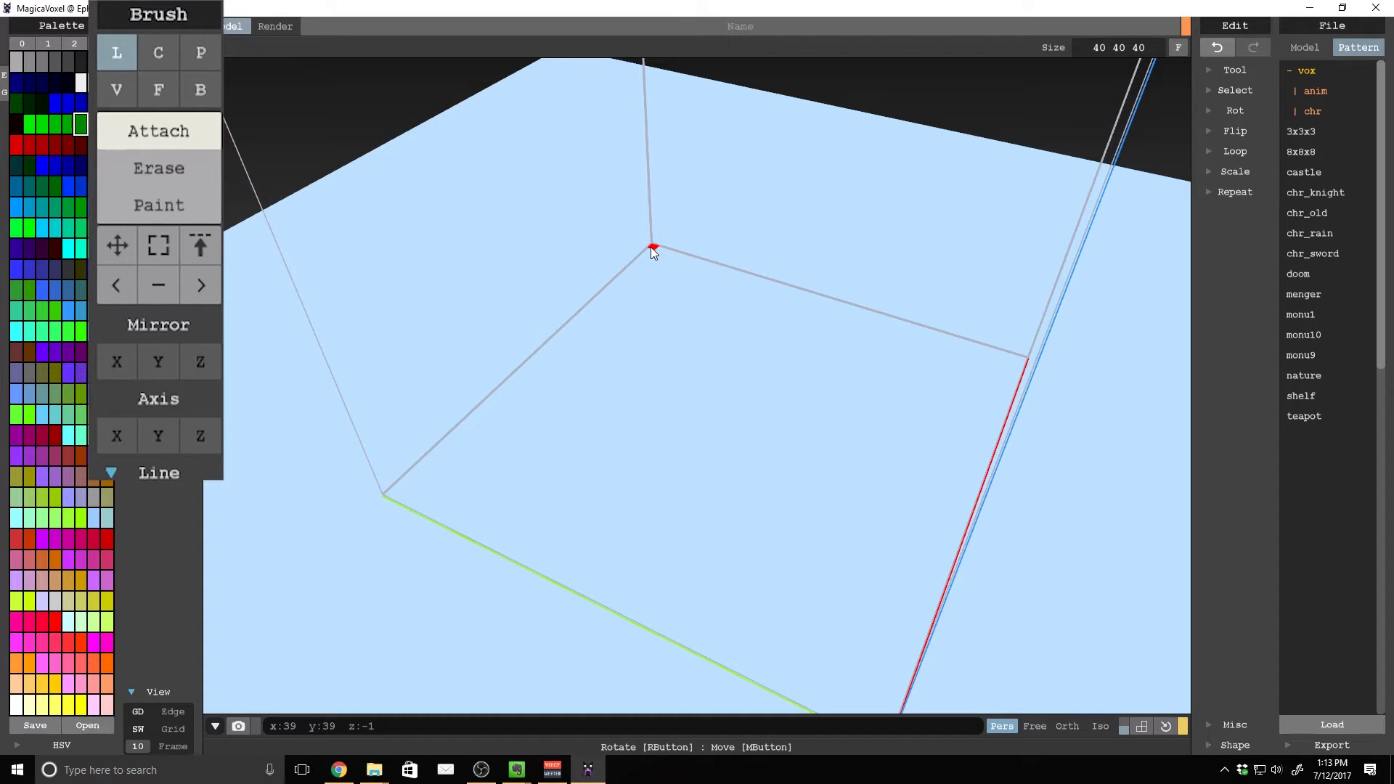
Attach a green voxel line diagonally across the floor and another from a free floor corner to the opposite upper corner
scroll(653, 250, down, 1)
mouse_move(657, 257)
mouse_down()
mouse_move(677, 368)
mouse_move(755, 569)
mouse_move(858, 702)
mouse_up()
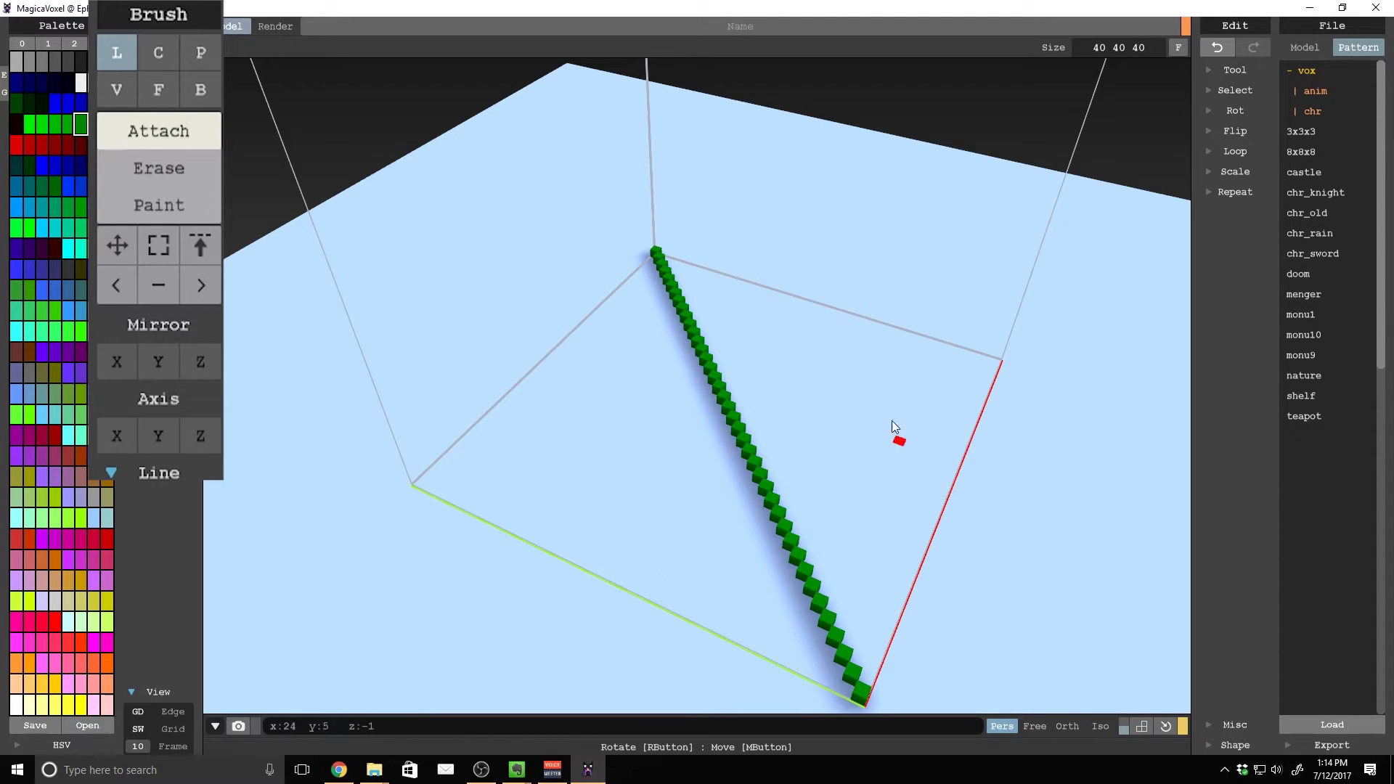
right_drag(846, 460, 884, 499)
mouse_move(873, 501)
mouse_down()
mouse_move(794, 314)
mouse_move(656, 118)
mouse_up()
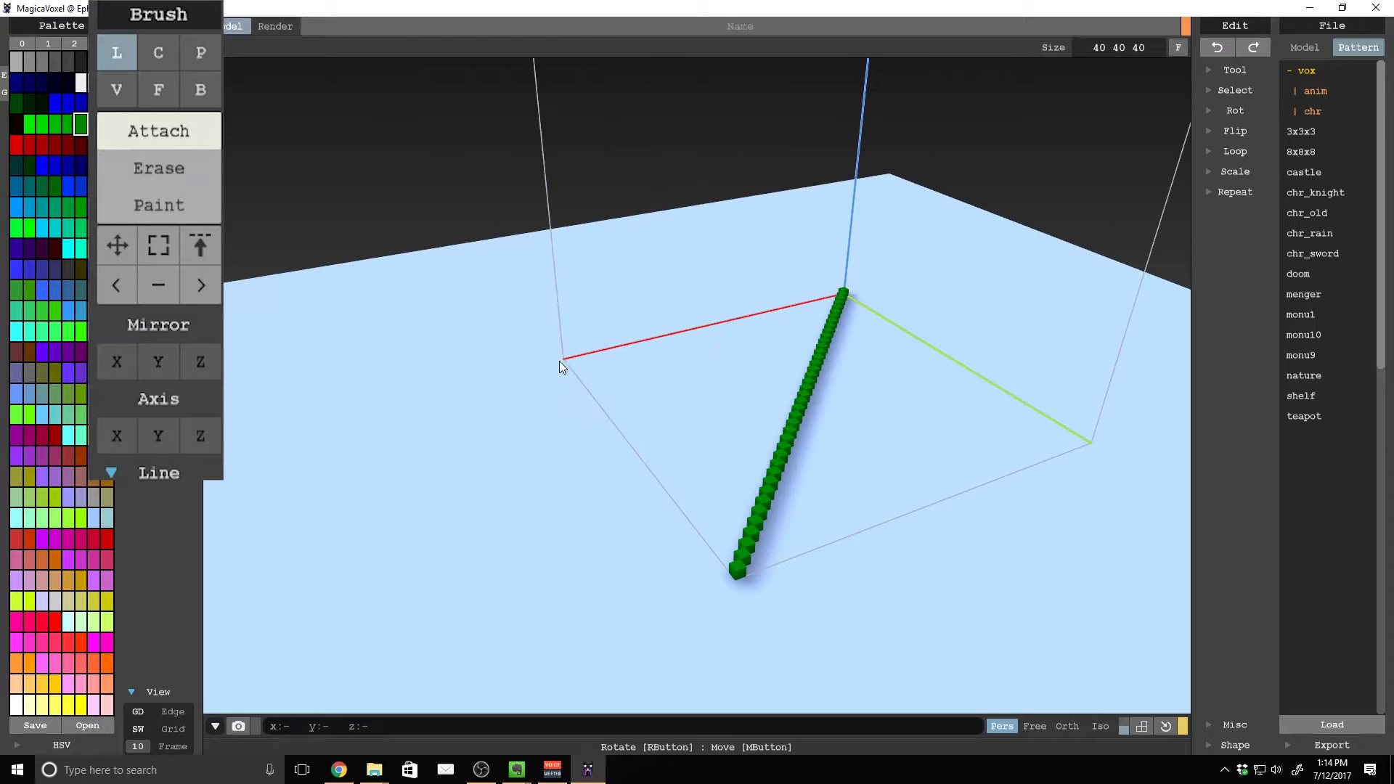
scroll(570, 362, down, 2)
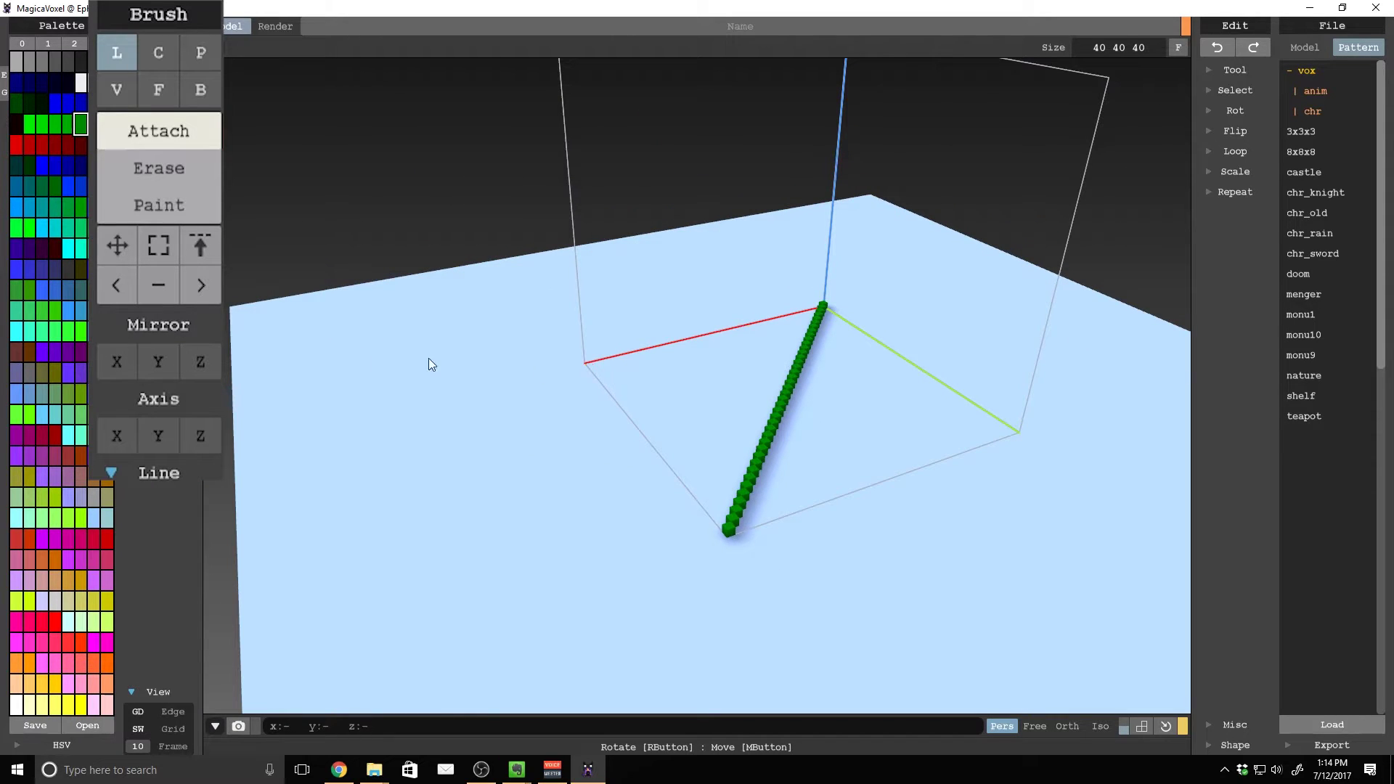
mouse_move(590, 363)
mouse_down()
mouse_move(1027, 161)
mouse_move(1102, 86)
mouse_up()
right_drag(1083, 90, 655, 76)
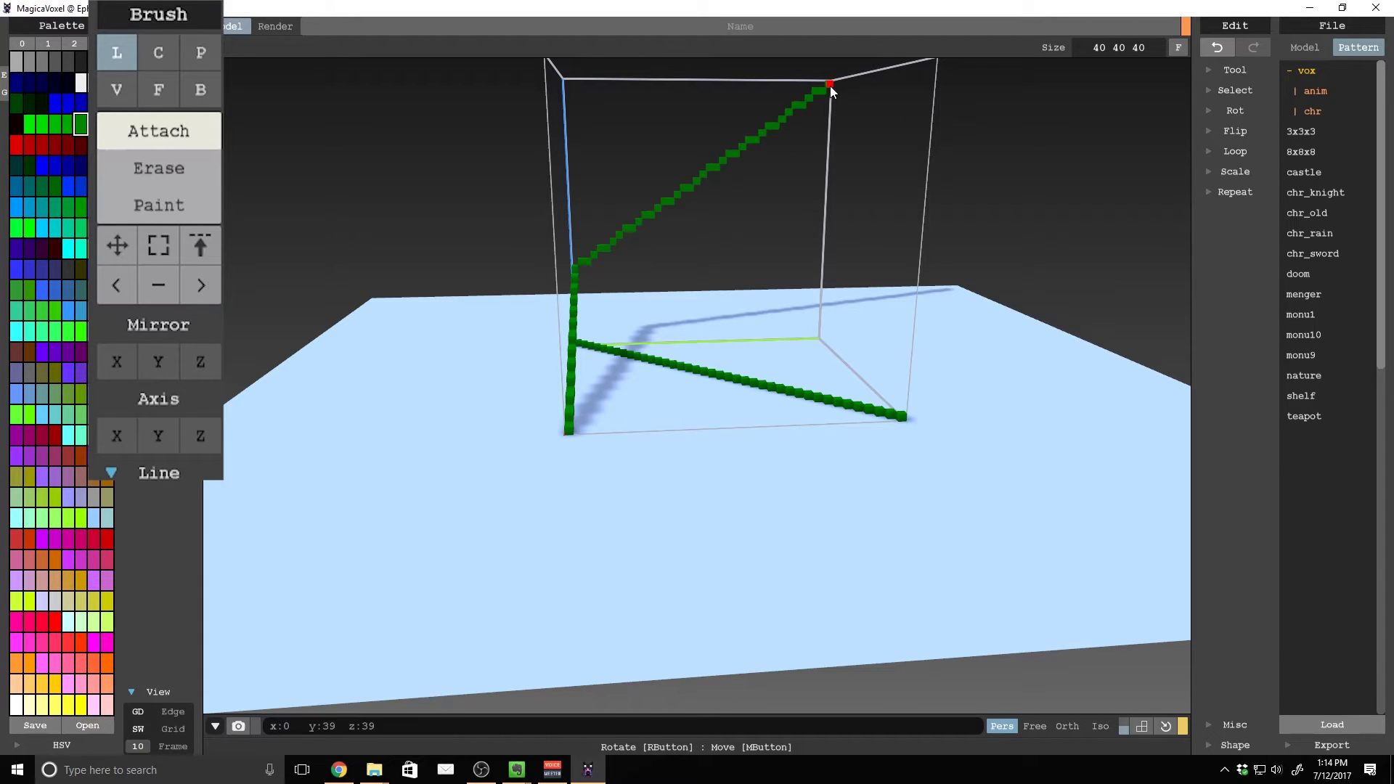
right_drag(554, 411, 740, 380)
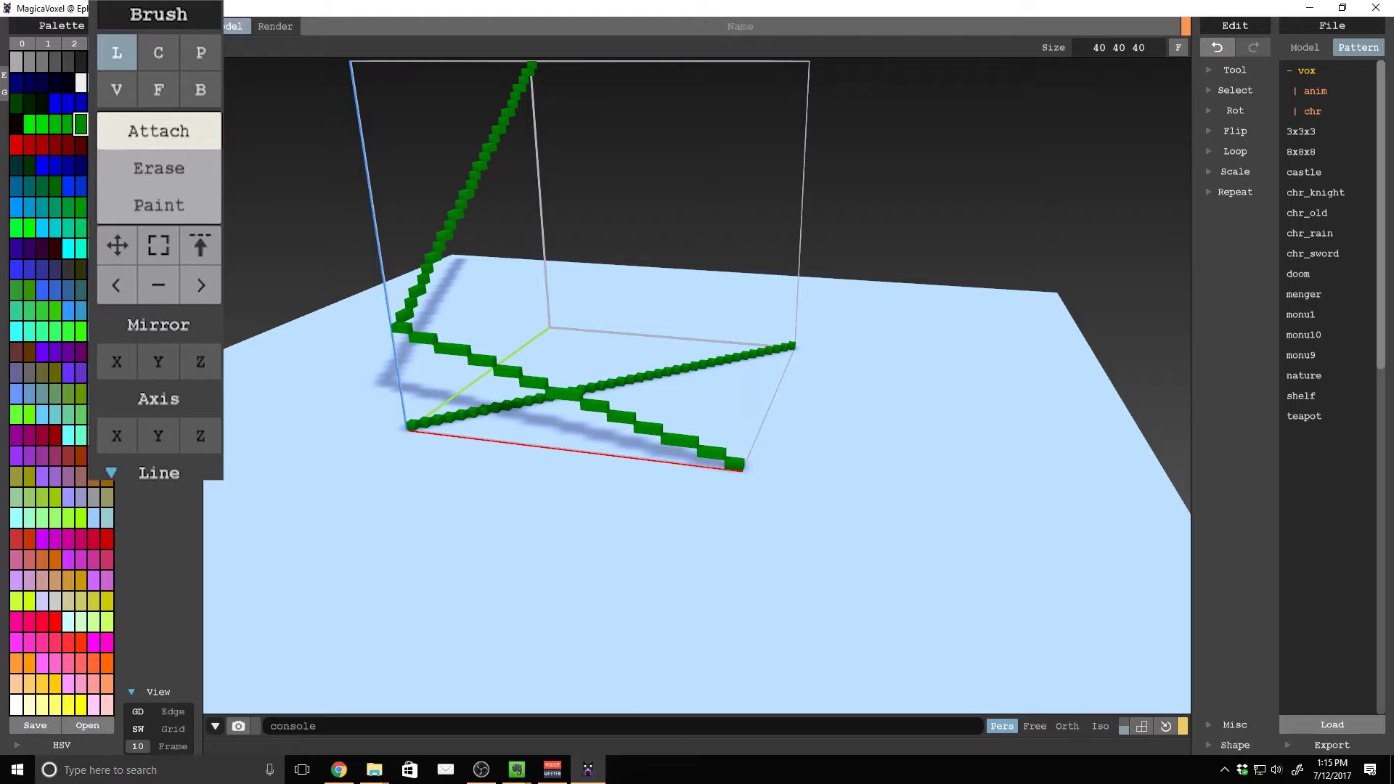
Undo the green voxel lines to empty the volume again
key(ctrl+z)
key(ctrl+z)
key(ctrl+z)
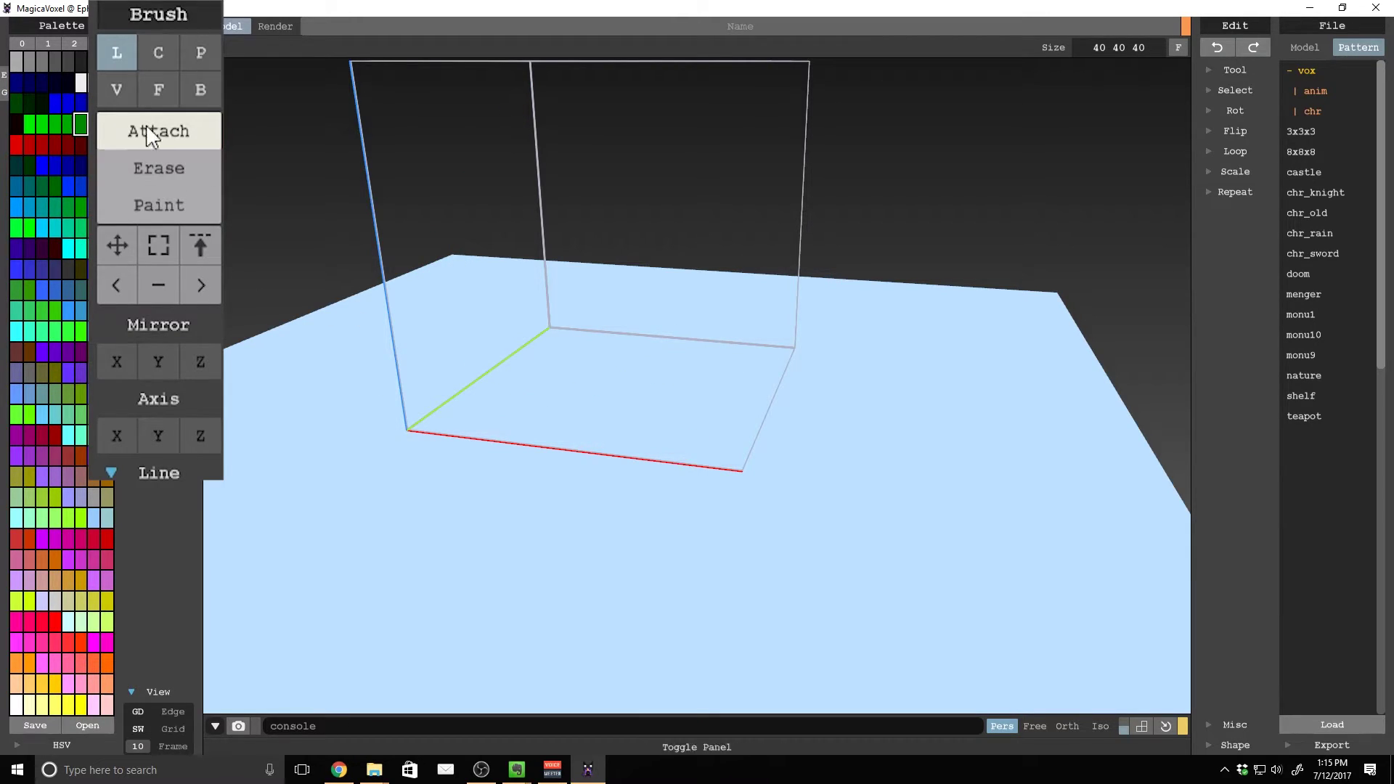
Attach three green discs side by side on the floor with the Center brush
click(154, 62)
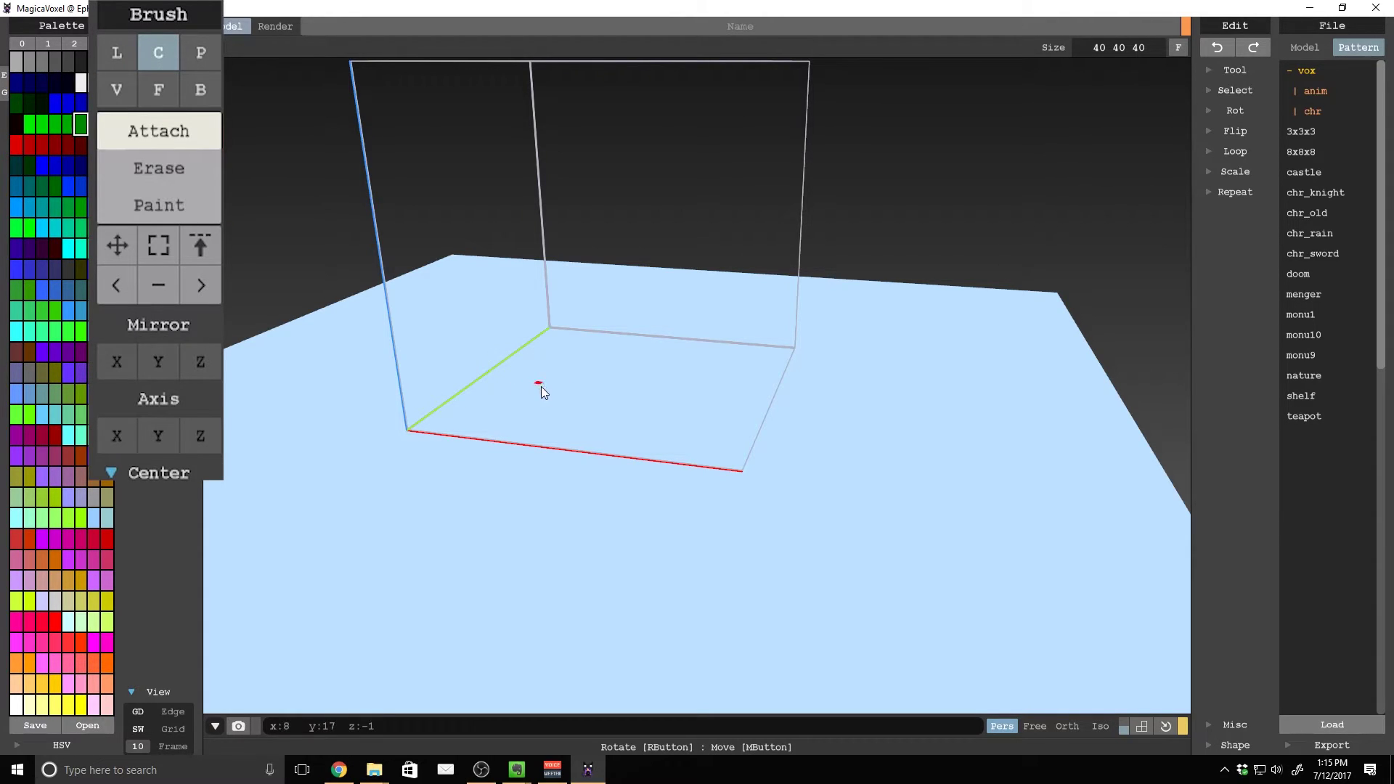
right_drag(586, 451, 595, 459)
drag(601, 398, 655, 399)
mouse_move(650, 405)
right_down()
mouse_move(518, 515)
mouse_move(423, 553)
mouse_move(607, 416)
right_up()
drag(628, 394, 654, 434)
drag(702, 373, 737, 379)
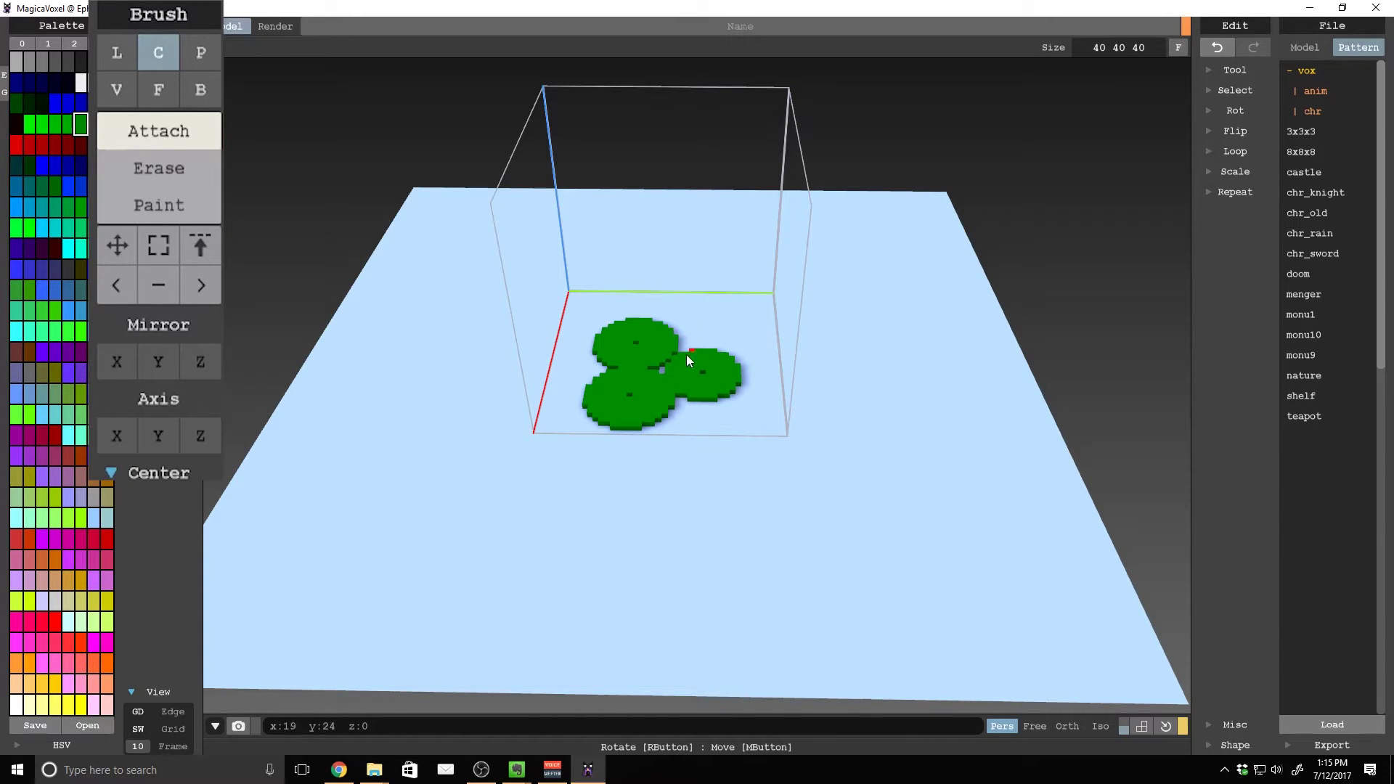
Erase circular areas from each of the three green discs with the Center brush in Erase mode
middle_drag(573, 464, 521, 589)
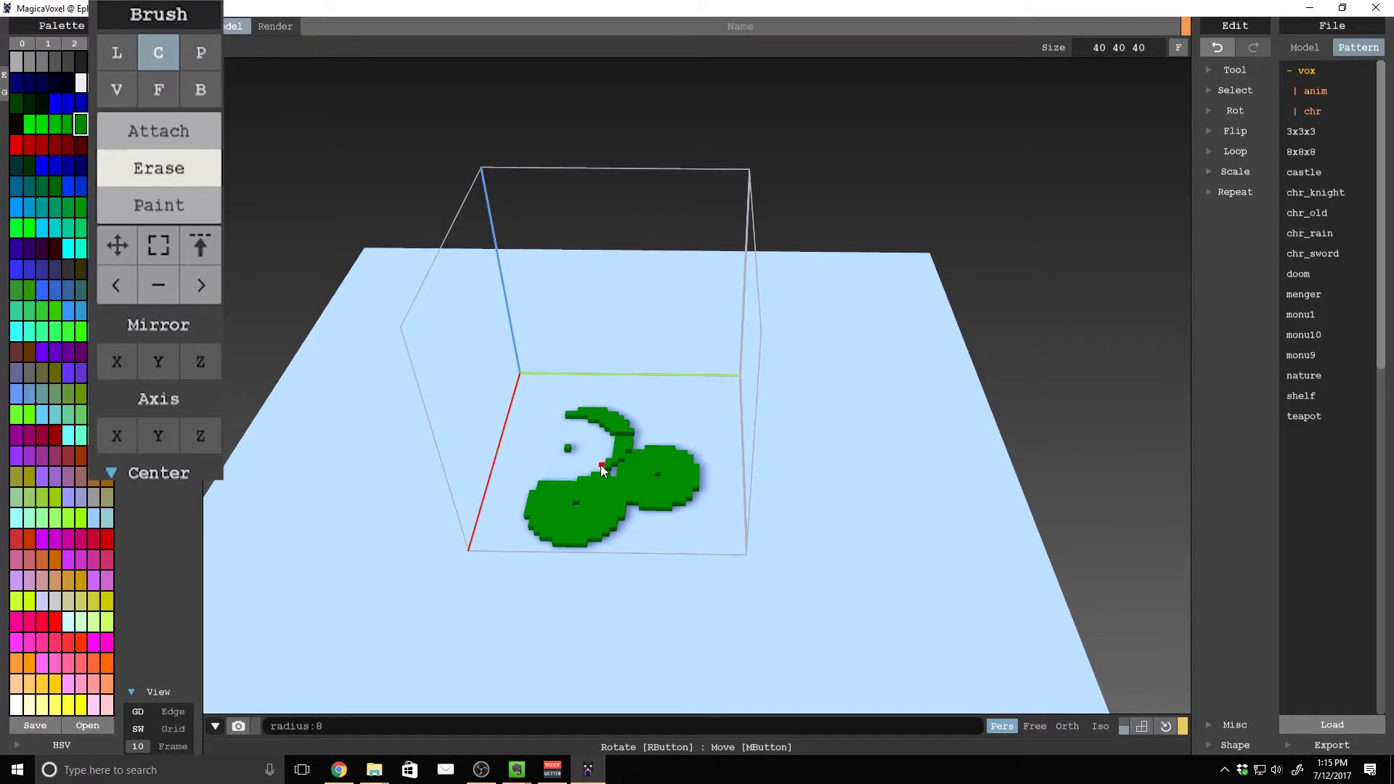
drag(599, 464, 740, 507)
key(ctrl+z)
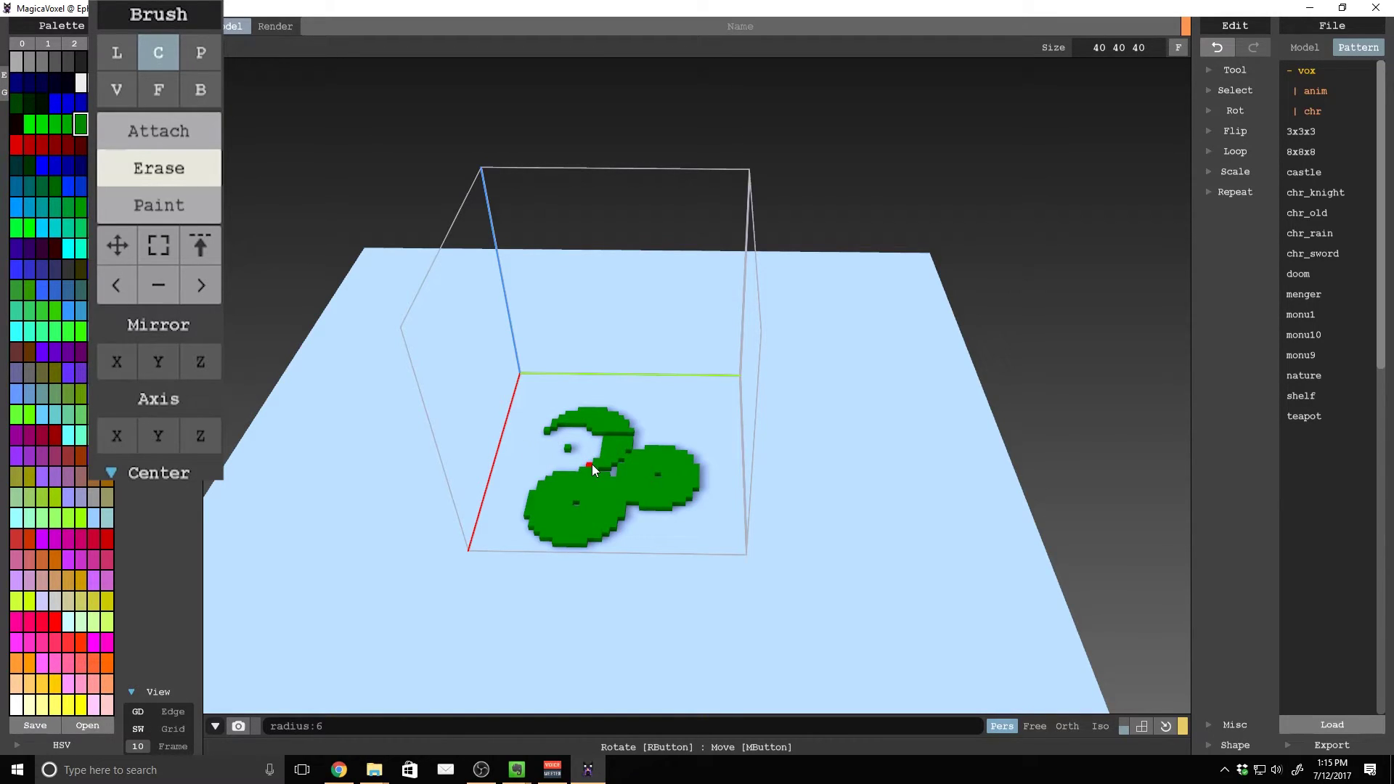
drag(563, 516, 593, 528)
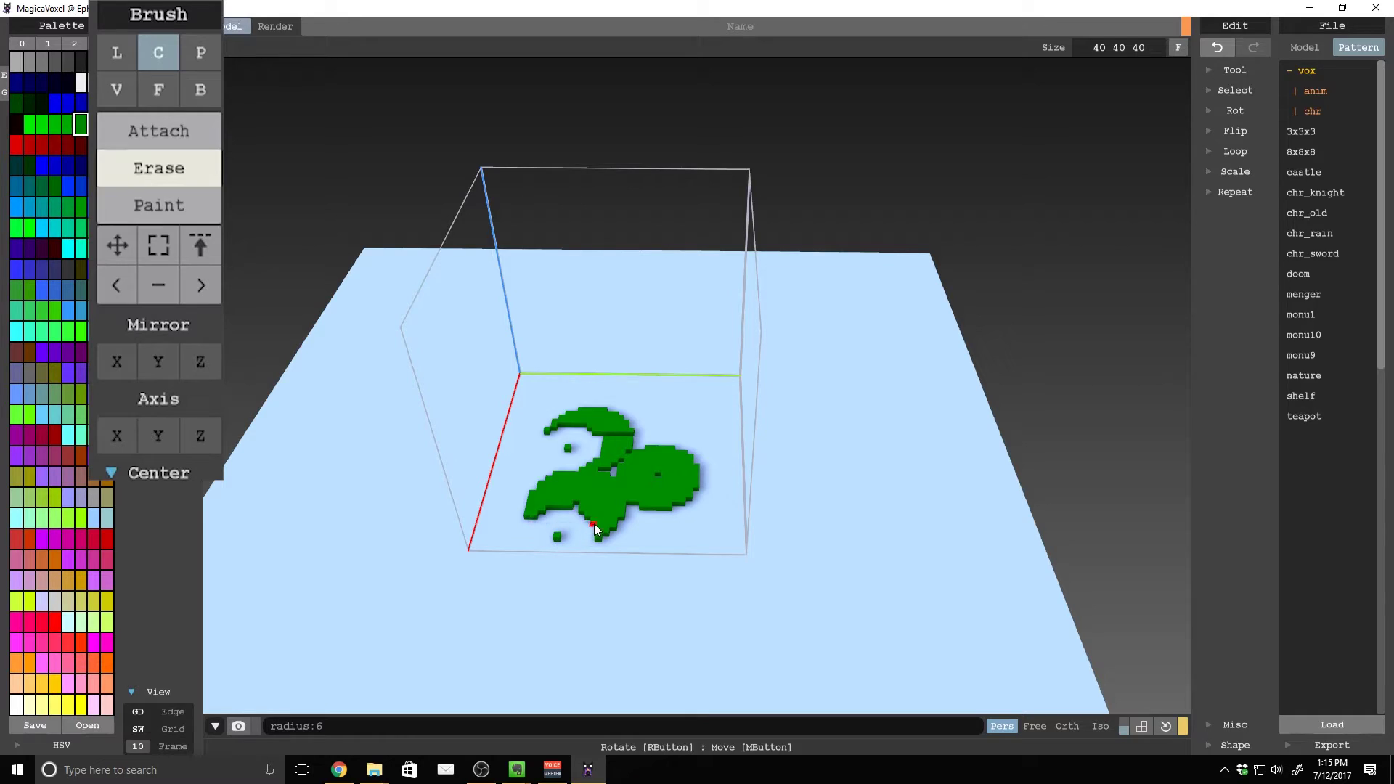
click(656, 474)
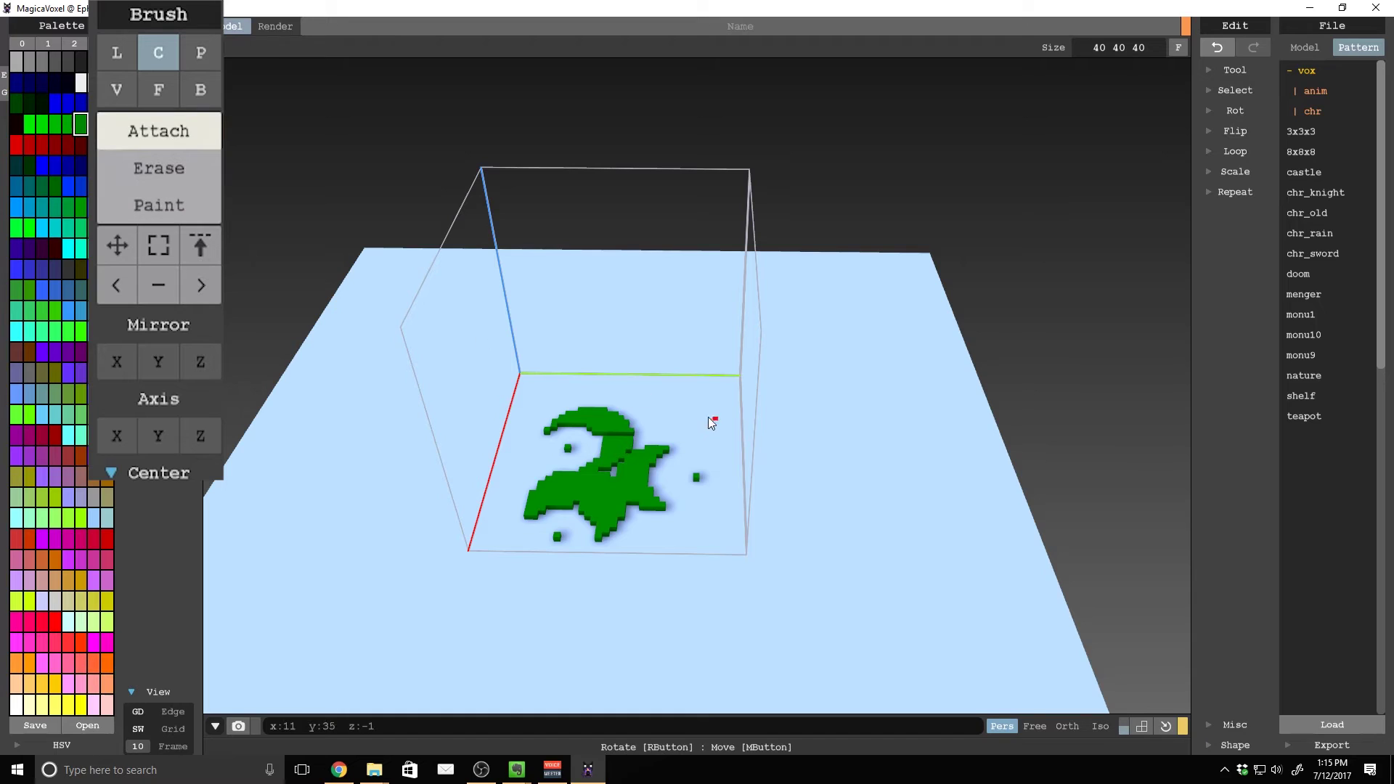
Attach a green disc near the floor's far corner with the Center brush and paint a smaller dark red disc onto it
drag(675, 394, 707, 399)
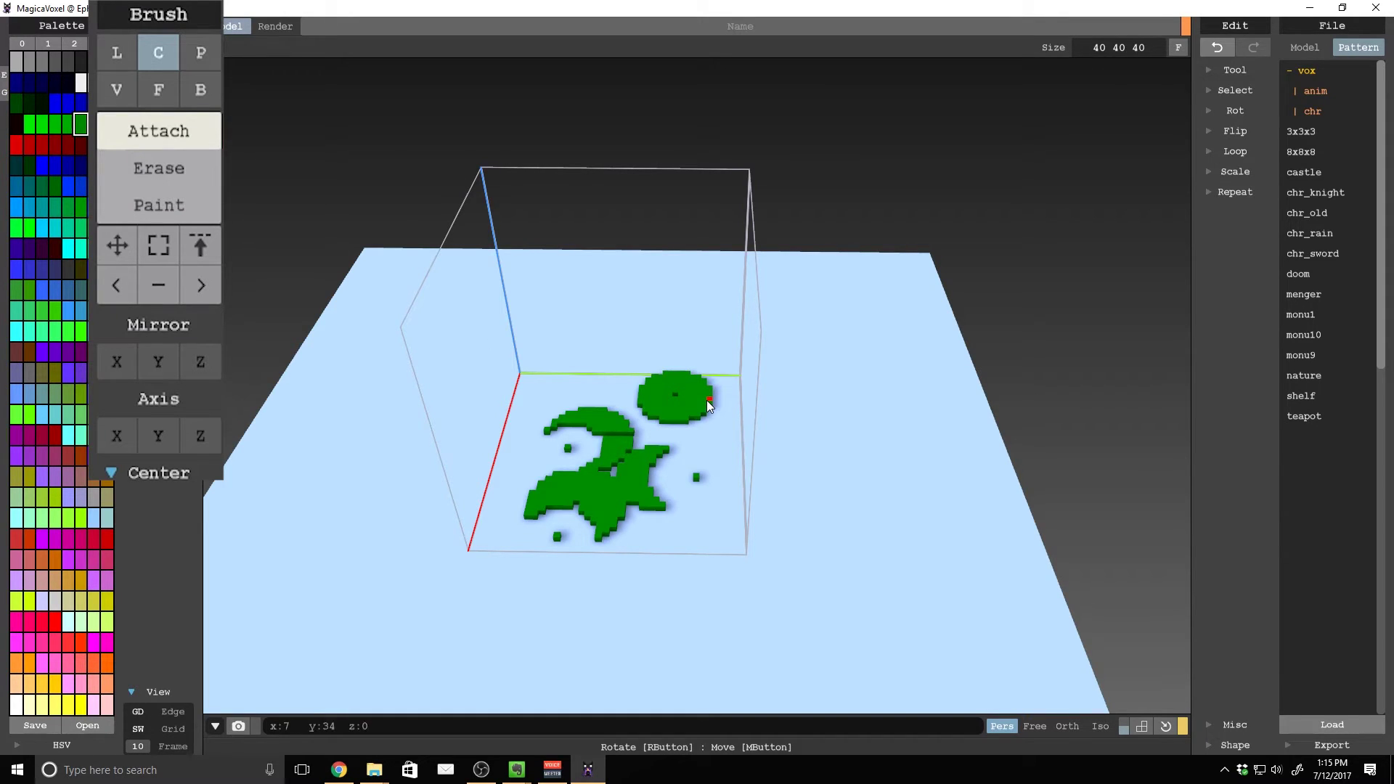
click(209, 215)
click(67, 145)
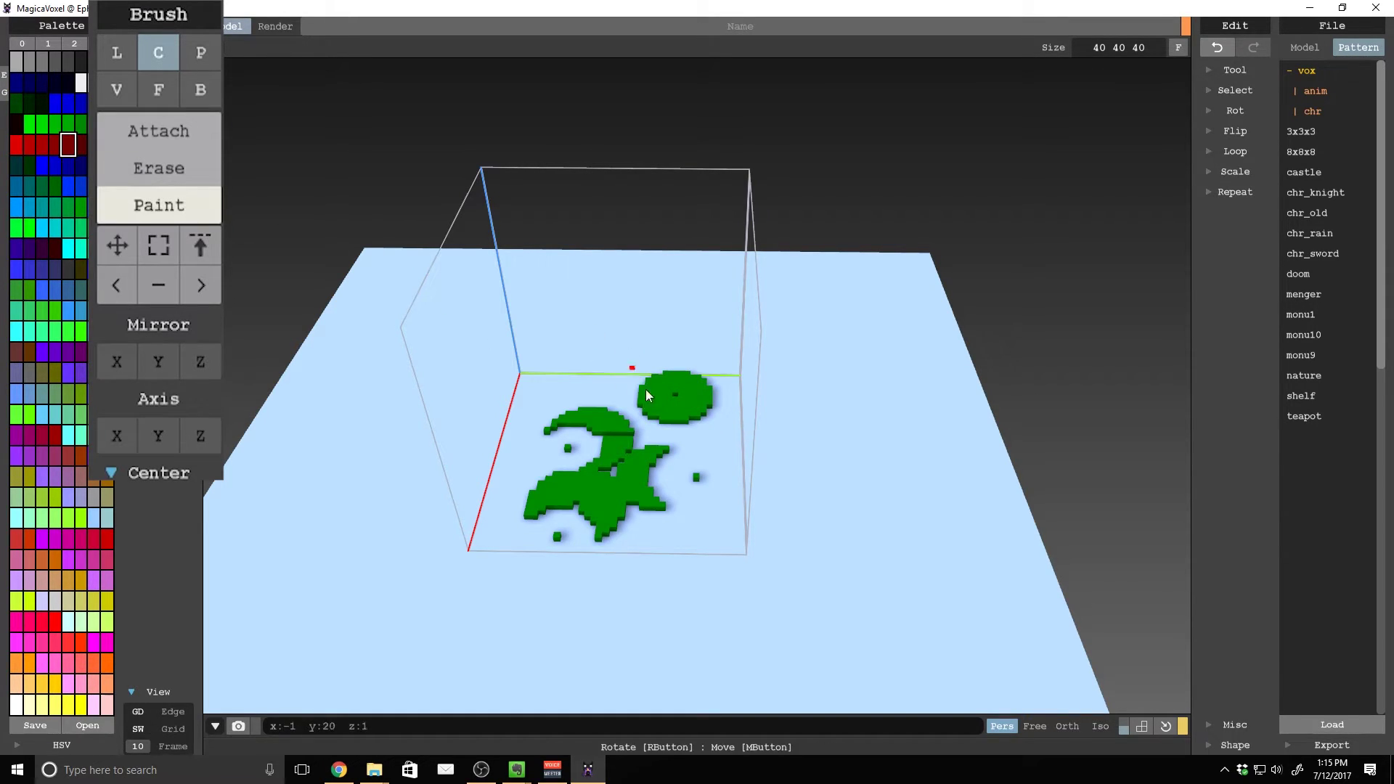
drag(673, 401, 695, 401)
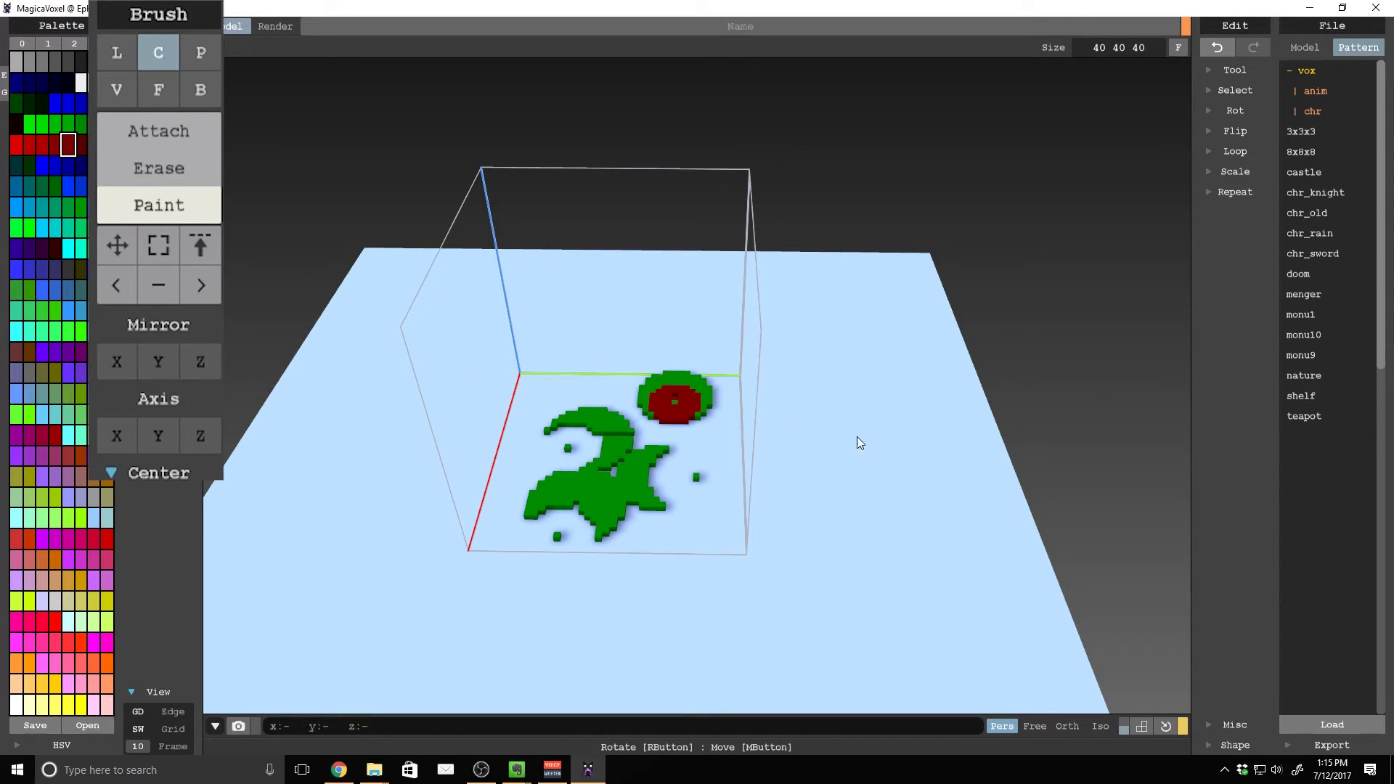
Undo all the disc edits to empty the volume and switch to the Pattern brush in Attach mode
key(ctrl+z)
key(ctrl+z)
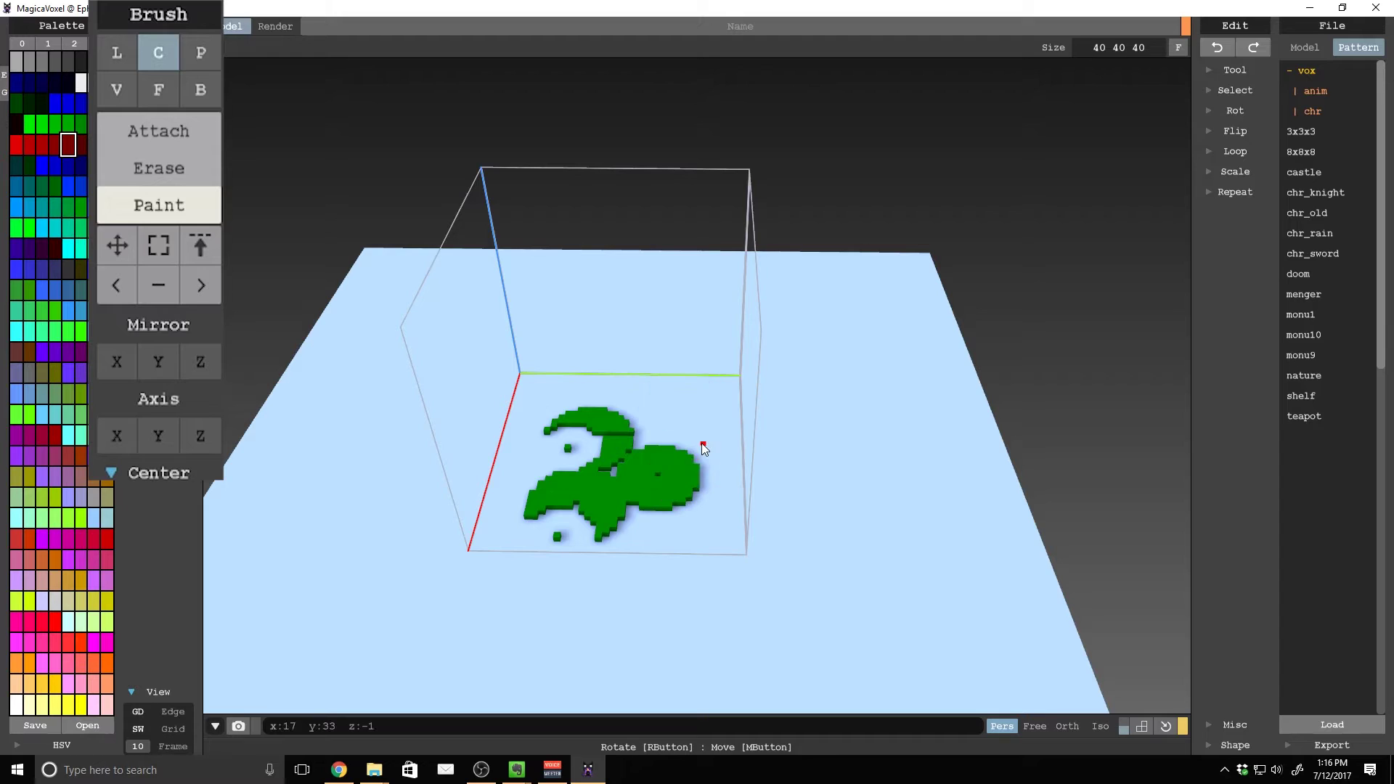
click(201, 52)
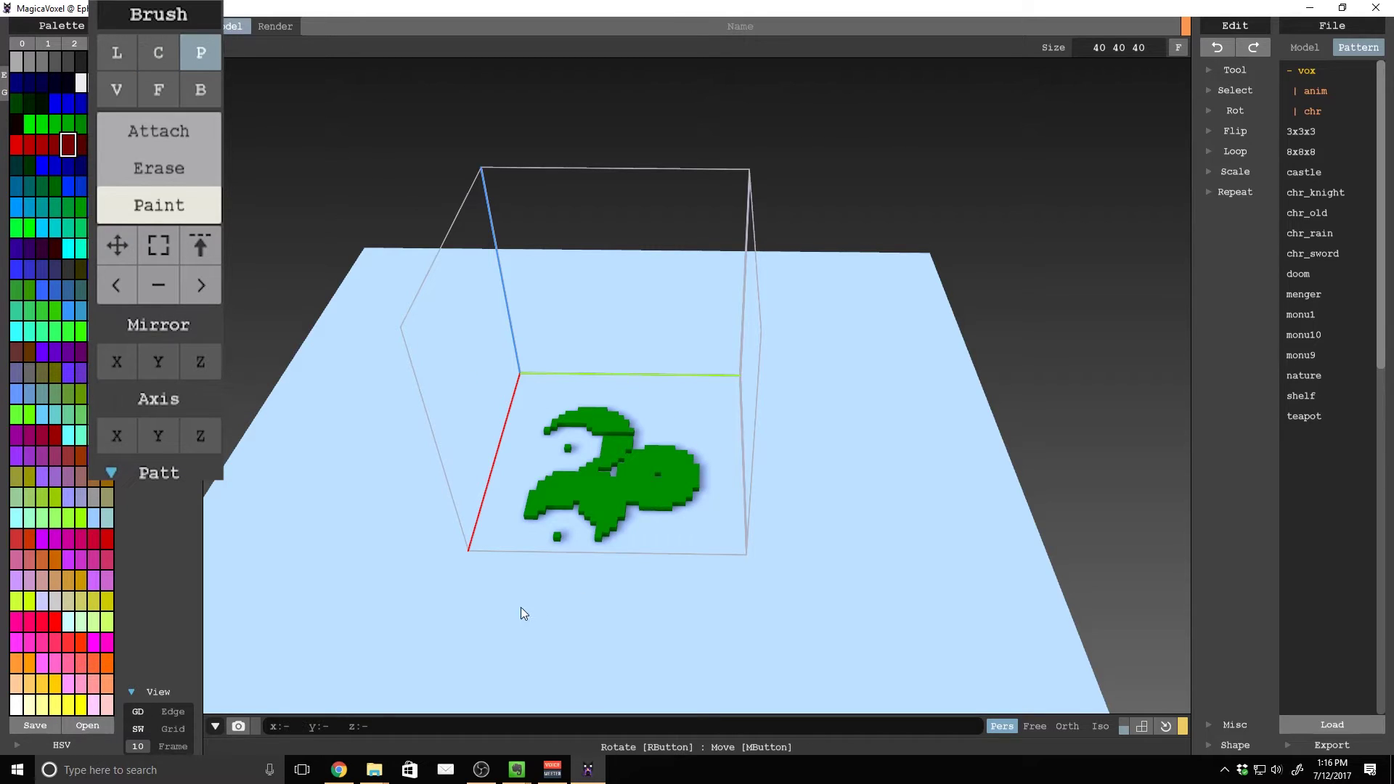
click(581, 482)
key(ctrl+z)
key(ctrl+z)
key(ctrl+z)
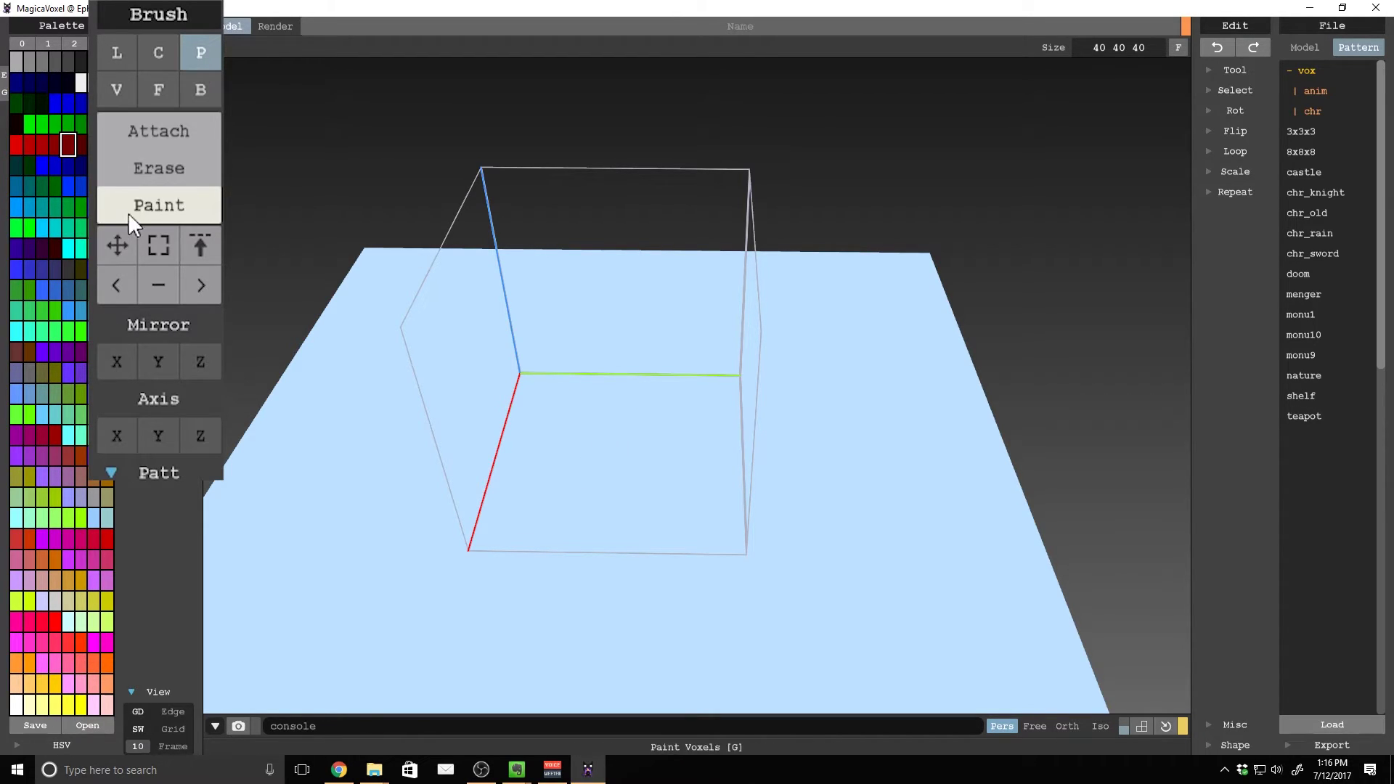
click(203, 141)
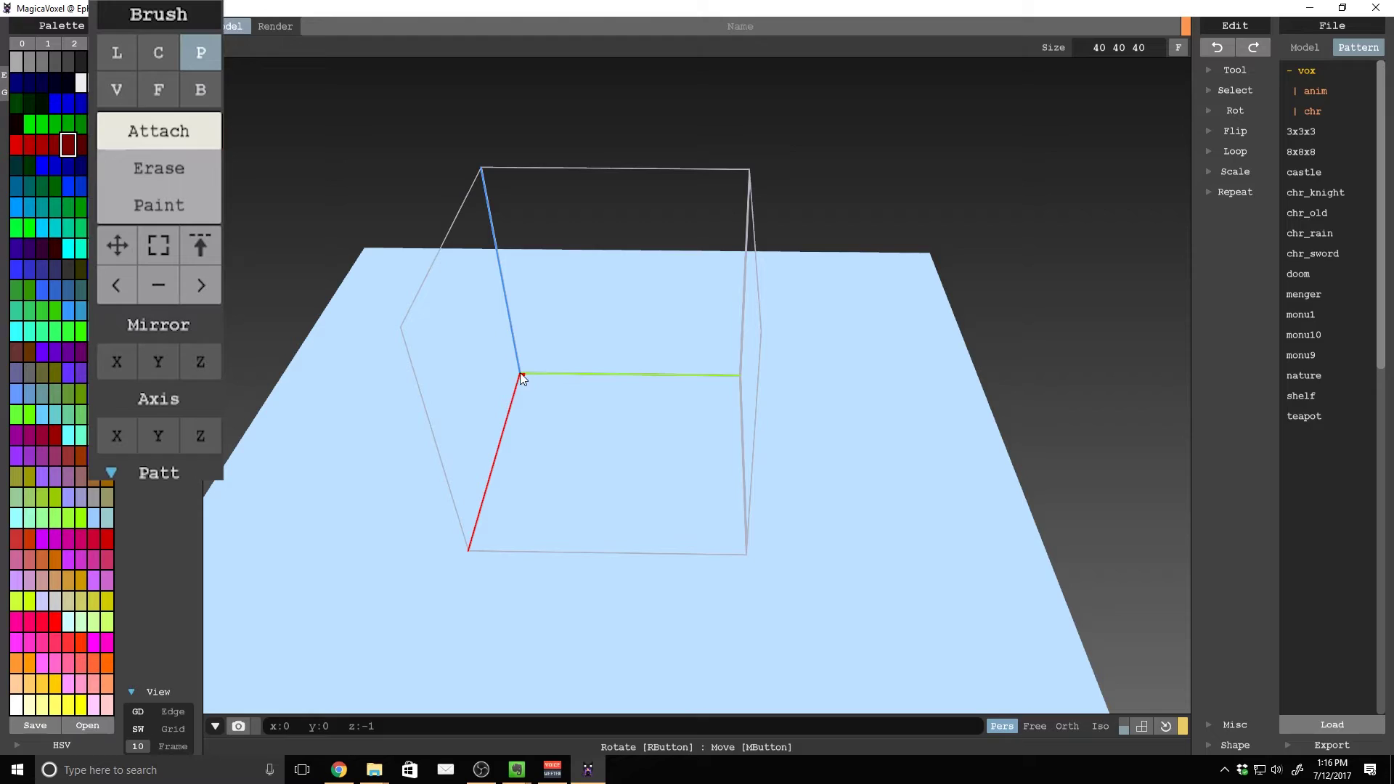
Attach a dark red voxel line diagonally across the floor with the Line brush
click(113, 90)
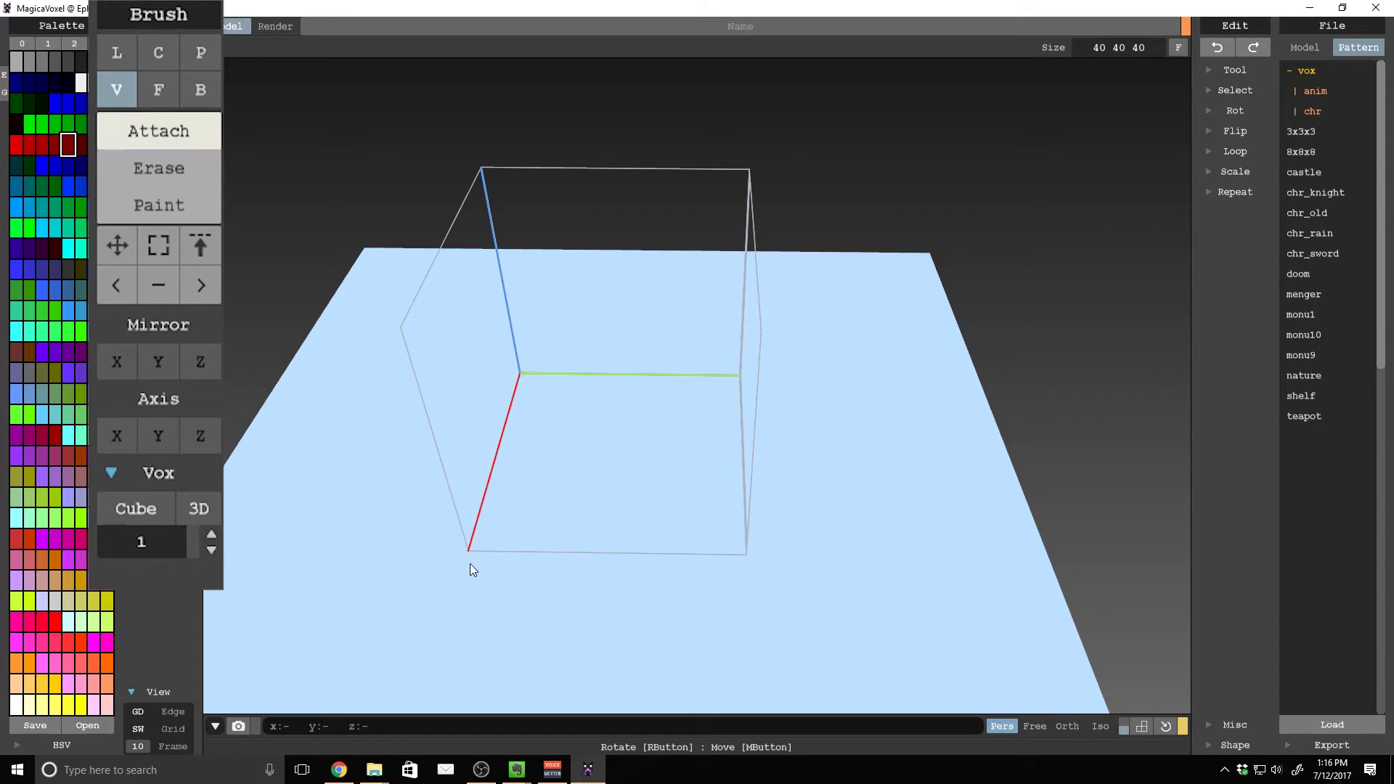
click(111, 50)
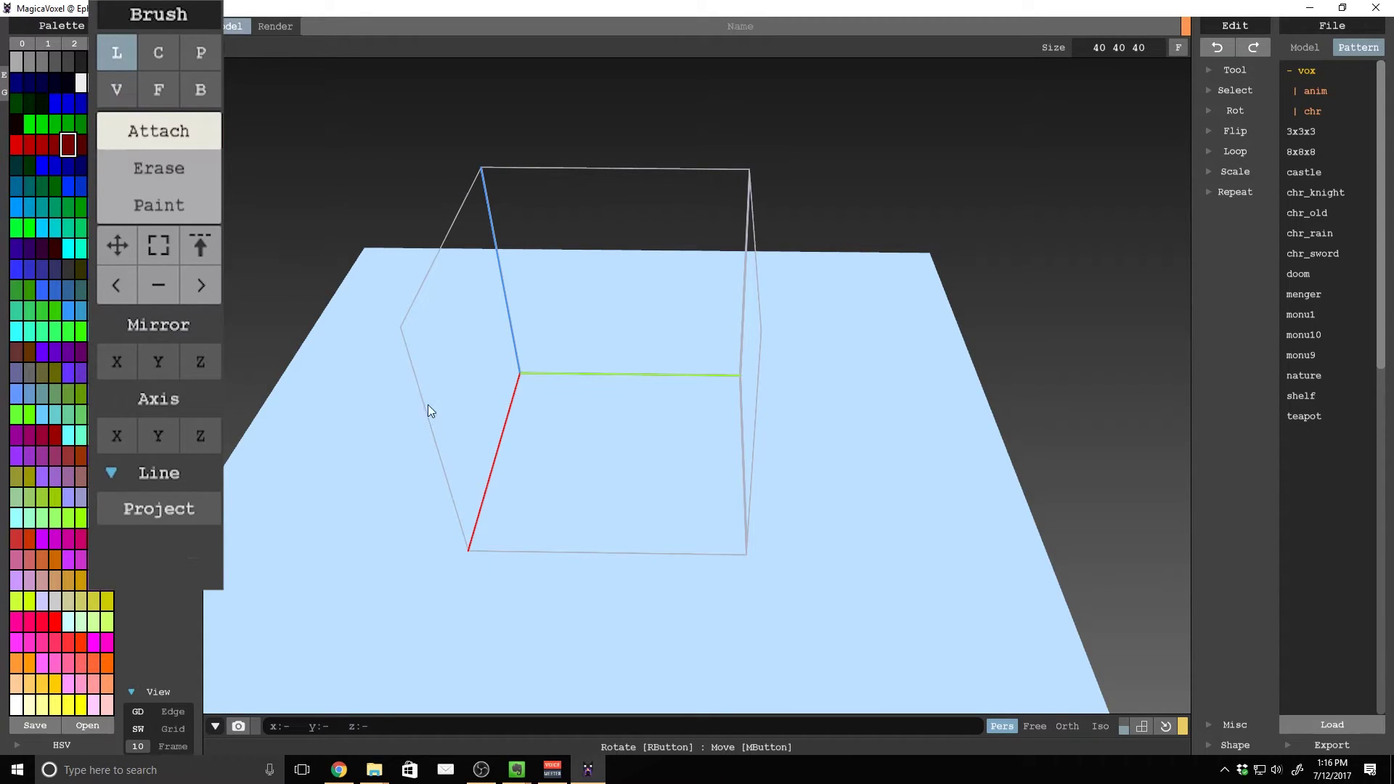
mouse_move(472, 547)
mouse_down()
mouse_move(724, 402)
mouse_move(734, 376)
mouse_up()
Draw blue freehand strokes on the floor and walls with the Voxel brush in Attach mode, size 1
click(127, 89)
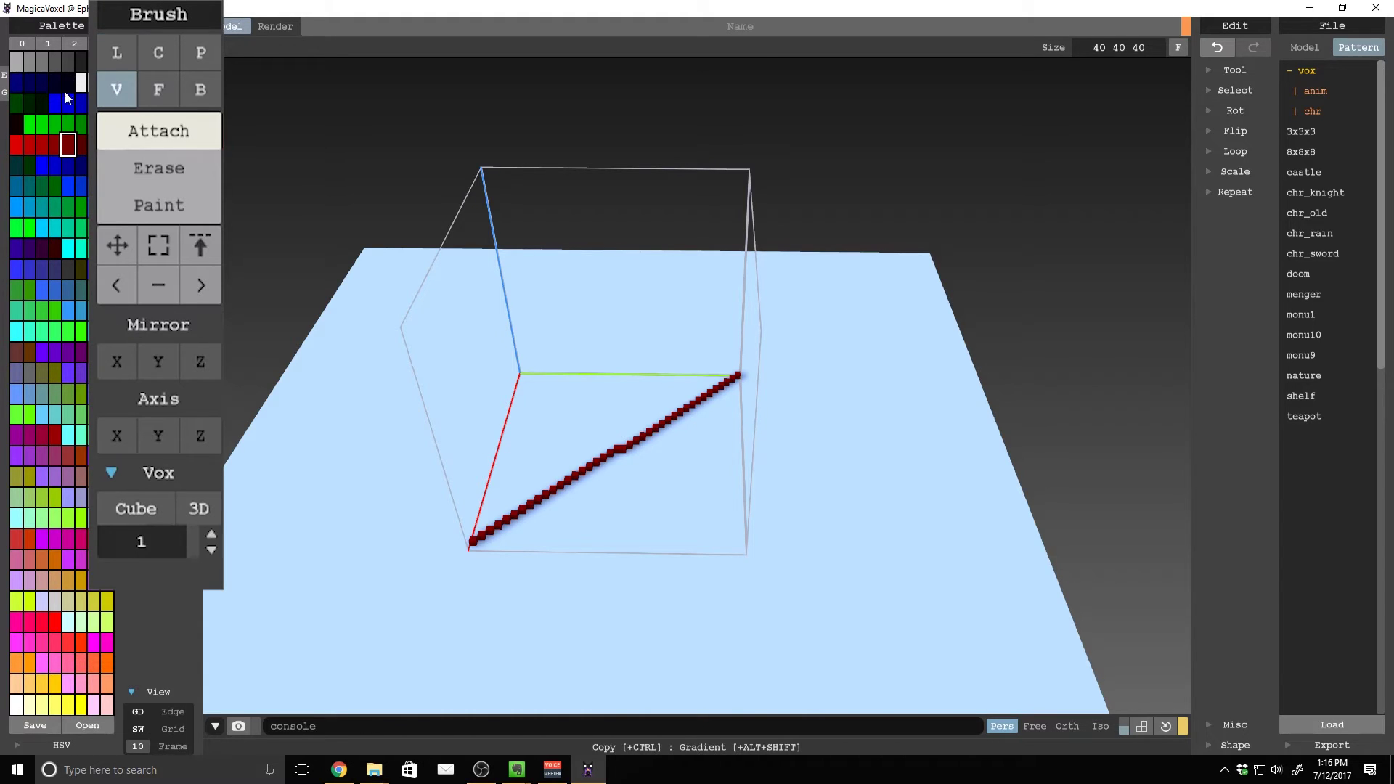
click(57, 103)
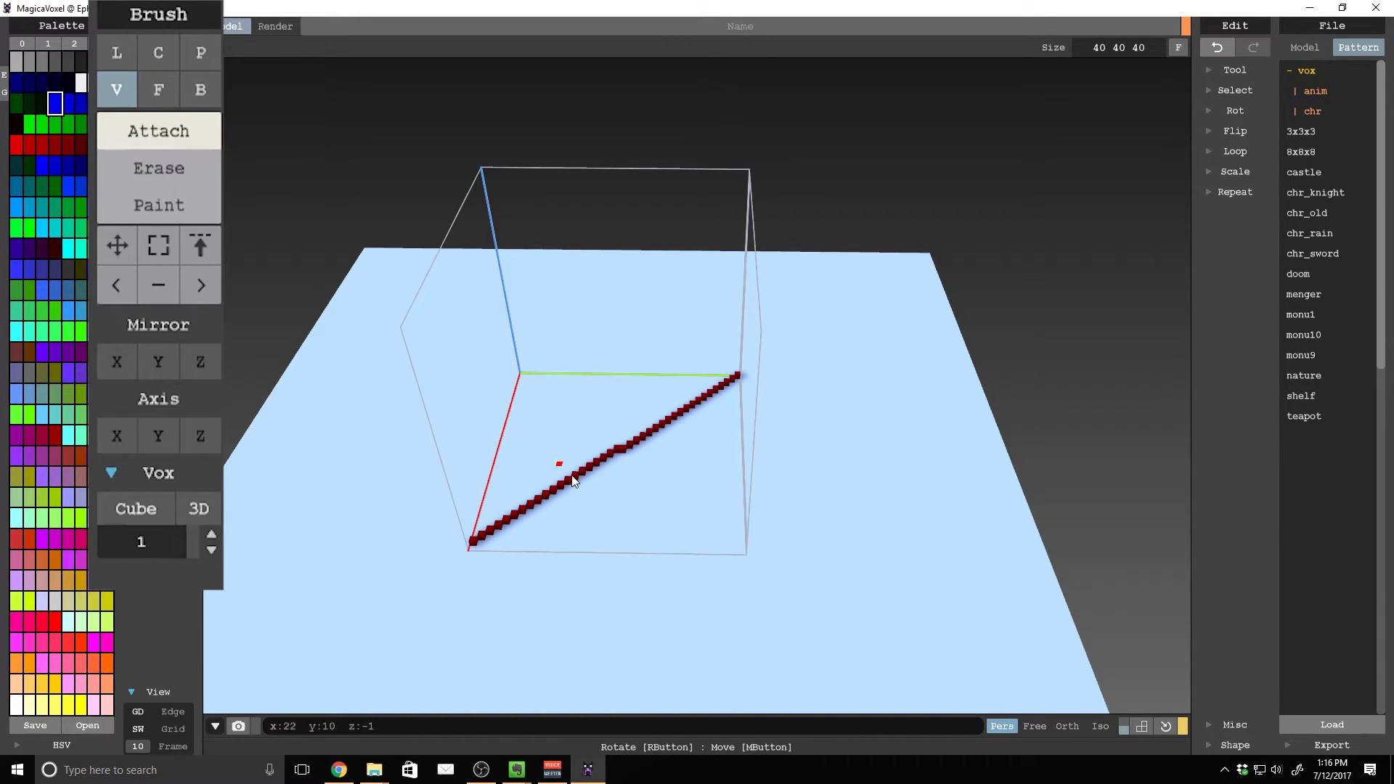
mouse_move(668, 518)
mouse_down()
mouse_move(708, 566)
mouse_move(720, 497)
mouse_move(683, 445)
mouse_up()
mouse_move(532, 329)
mouse_down()
mouse_move(626, 207)
mouse_move(598, 390)
mouse_up()
right_drag(599, 390, 479, 360)
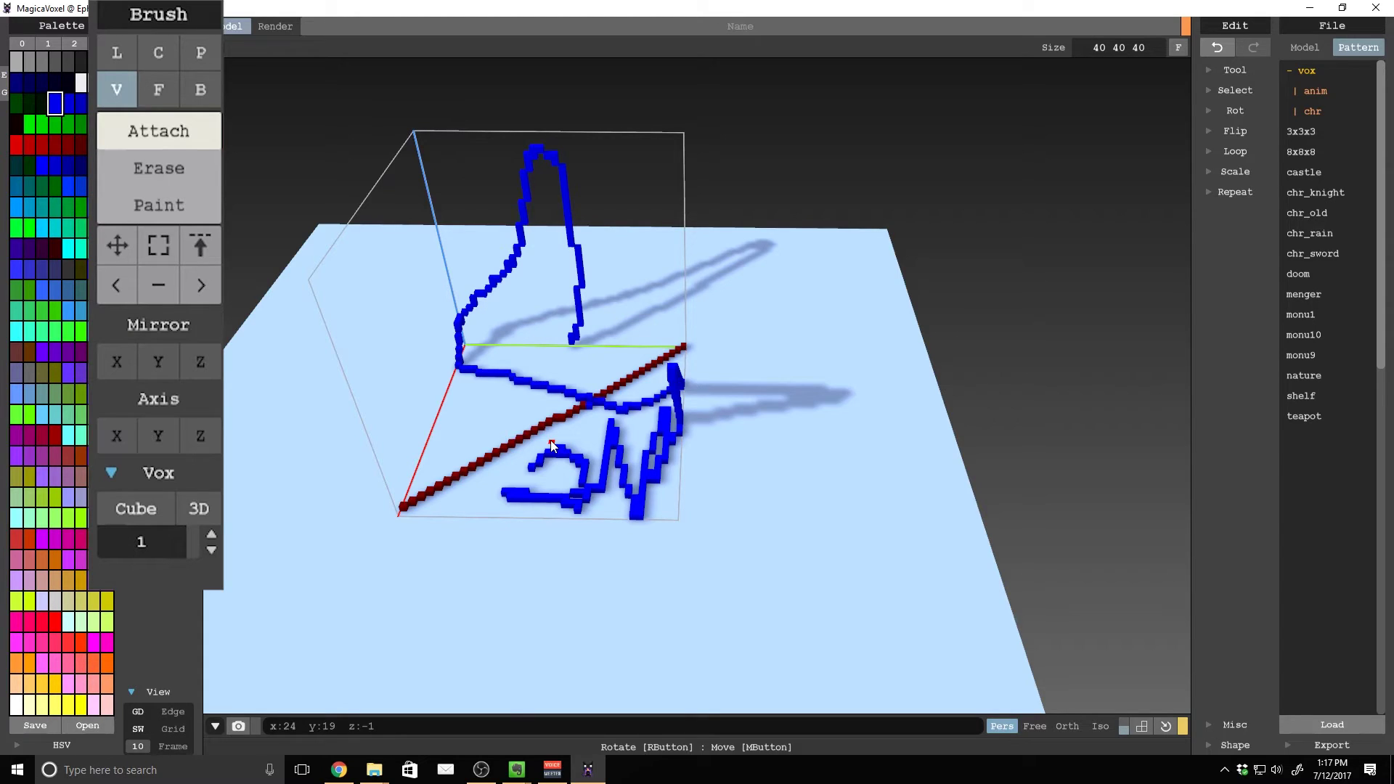
Erase bits of the blue strokes and red line with the Voxel brush, and undo everything to empty the volume
click(139, 171)
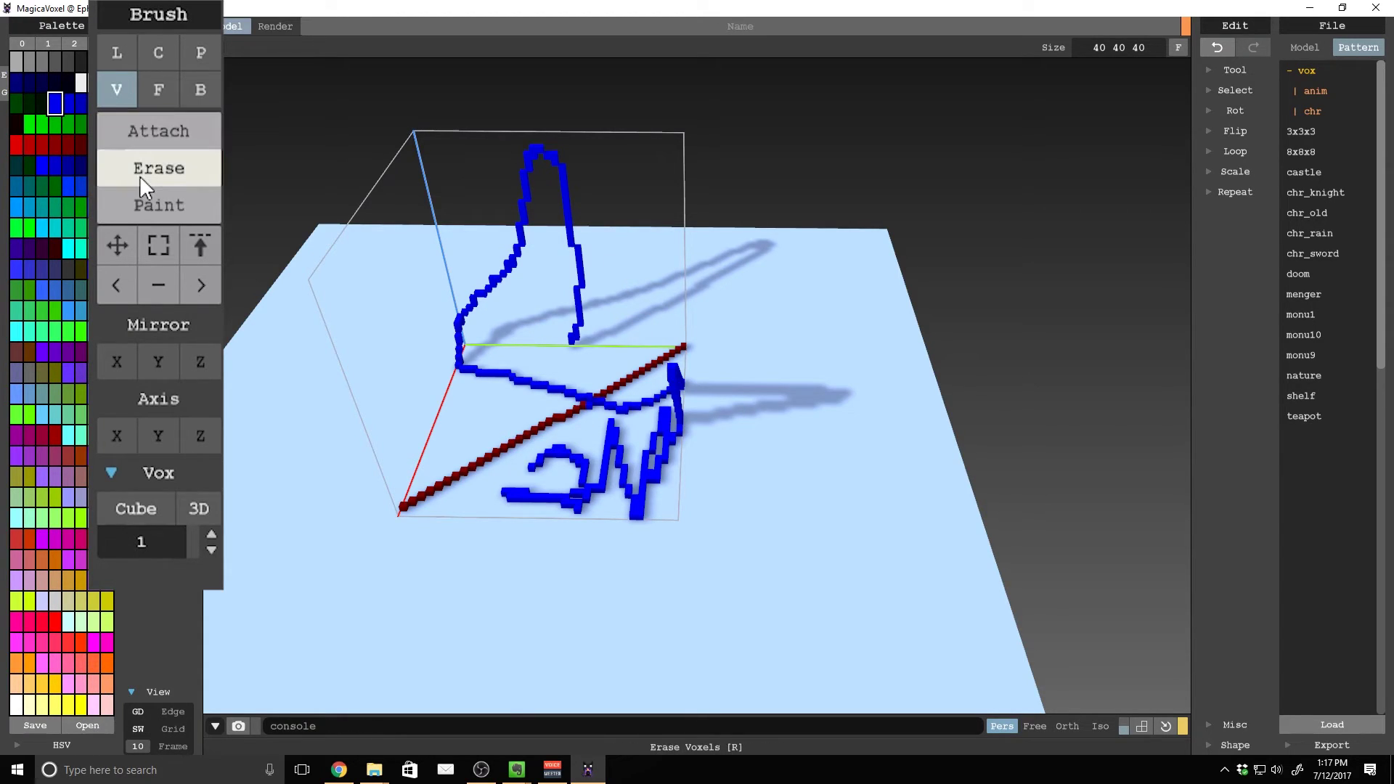
mouse_move(529, 168)
mouse_down()
mouse_move(493, 382)
mouse_move(506, 456)
mouse_move(742, 399)
mouse_move(272, 386)
mouse_move(573, 525)
mouse_up()
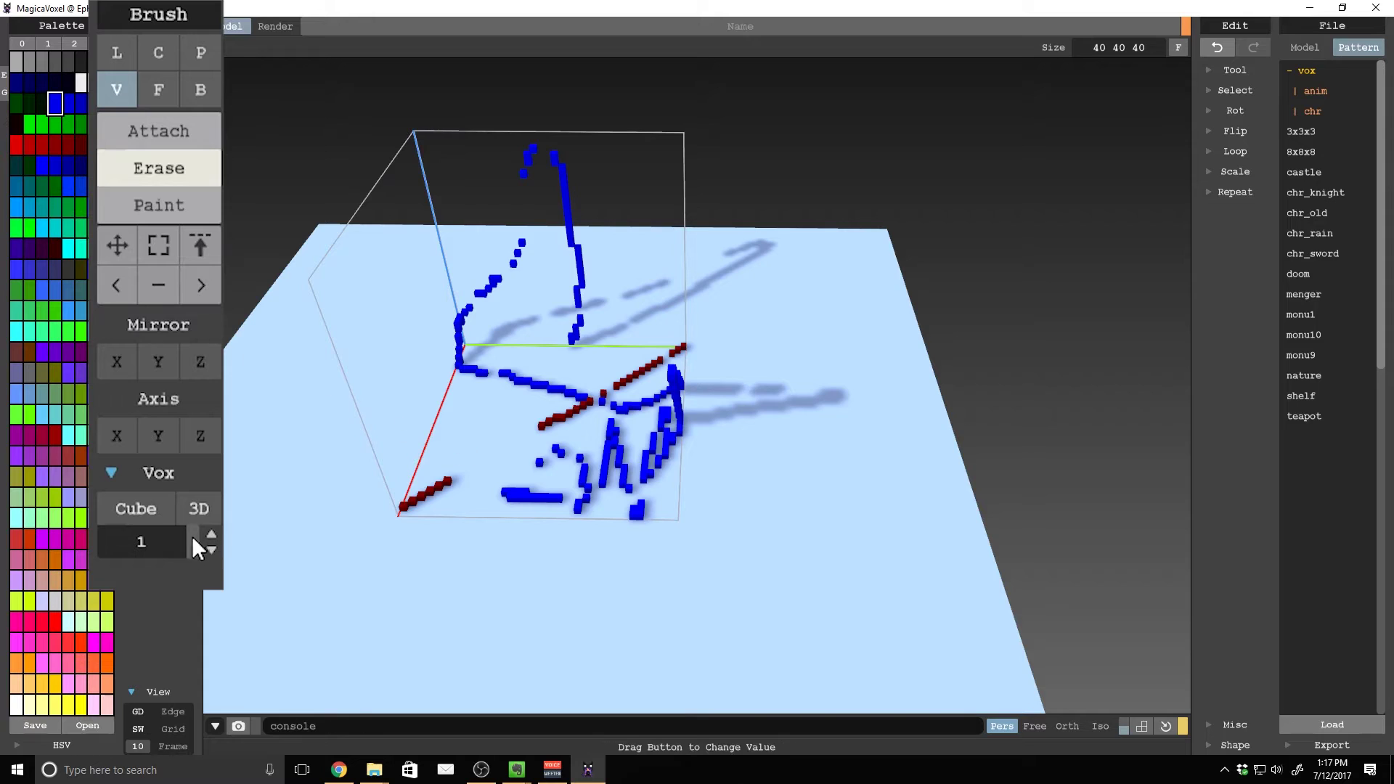
key(ctrl+z)
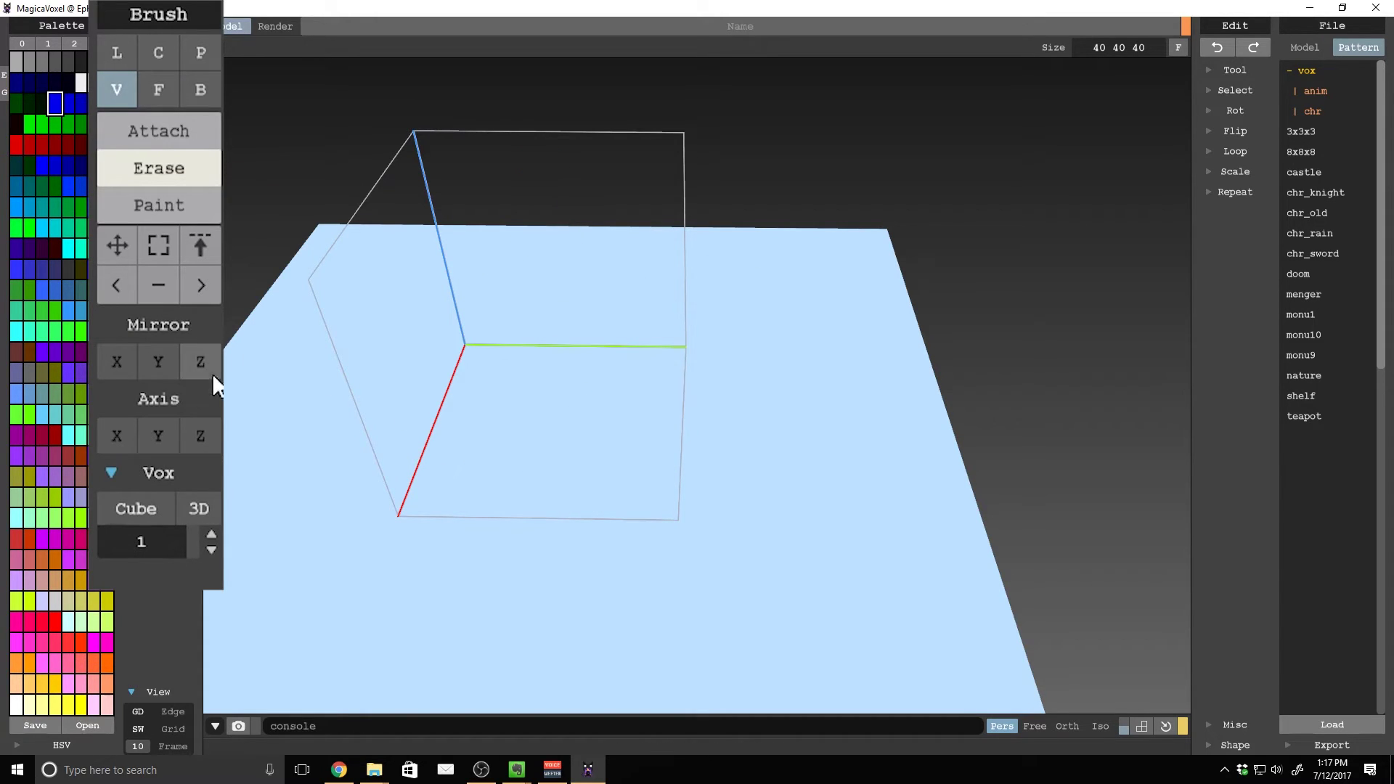
Set the Voxel brush size to 4 and draw thick blue strokes across the floor in Attach mode
click(212, 534)
click(210, 534)
click(211, 534)
click(158, 131)
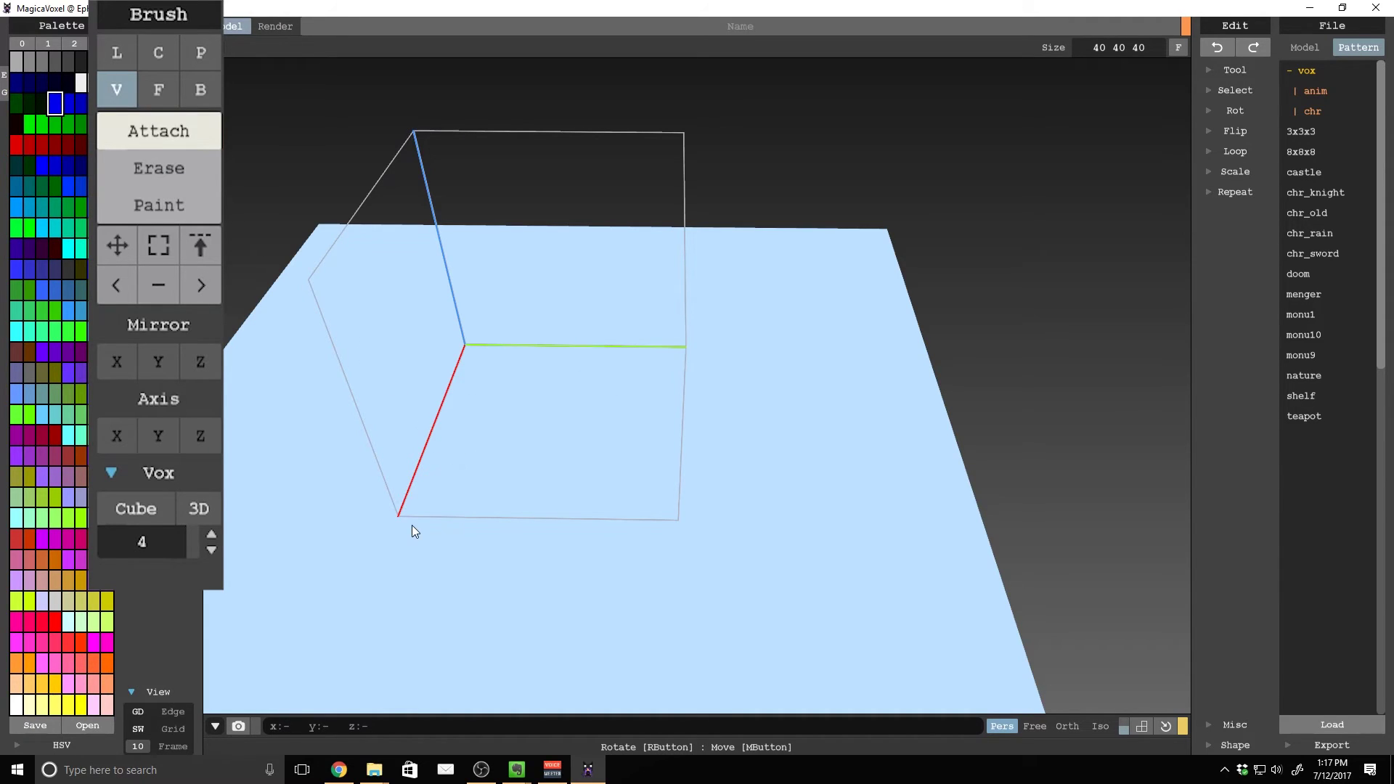
mouse_move(410, 505)
mouse_down()
mouse_move(495, 478)
mouse_move(609, 523)
mouse_up()
mouse_move(651, 469)
mouse_down()
mouse_move(515, 384)
mouse_move(537, 442)
mouse_move(634, 490)
mouse_move(610, 444)
mouse_move(625, 429)
mouse_up()
mouse_move(476, 421)
mouse_down()
mouse_move(439, 476)
mouse_move(475, 483)
mouse_move(441, 472)
mouse_move(598, 381)
mouse_up()
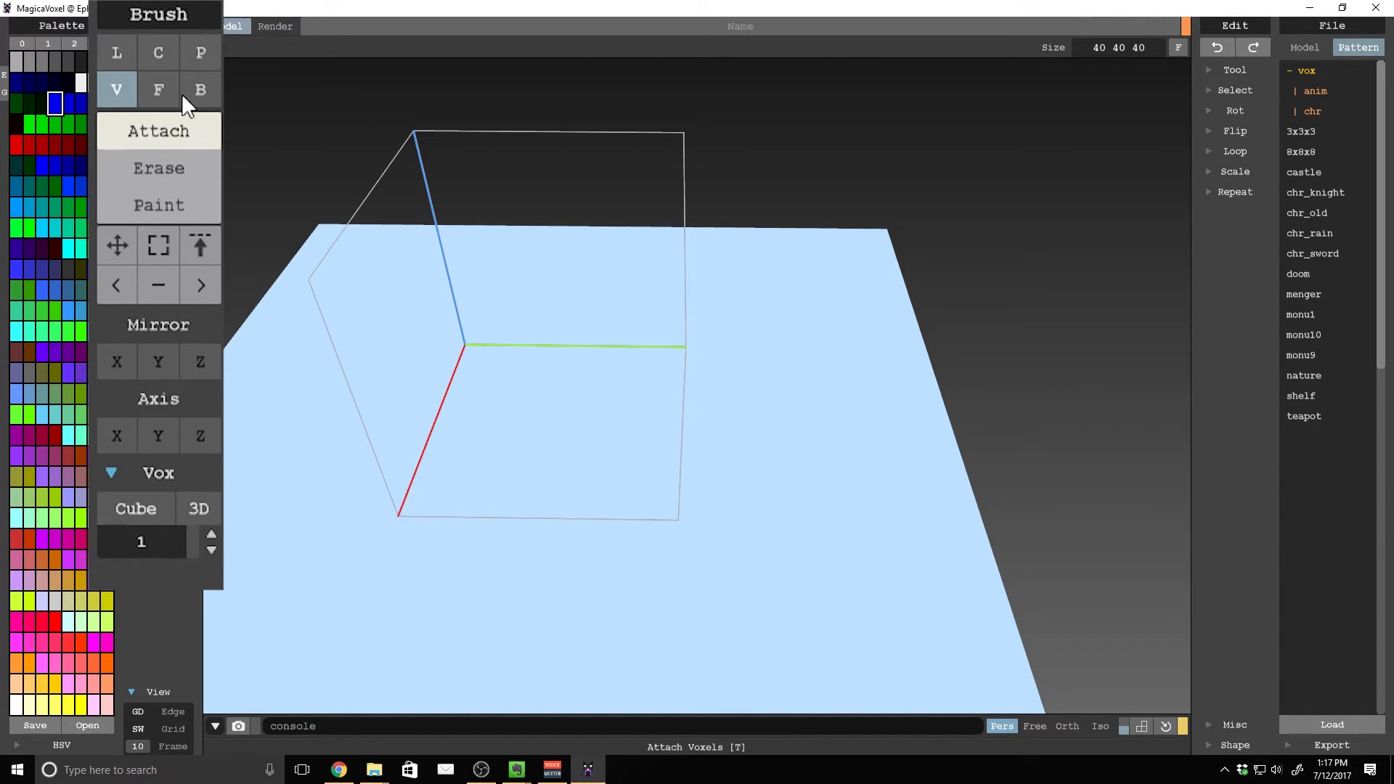
Try attaching blue voxels to the volume's faces with the Face brush and undo them to empty the volume
click(163, 84)
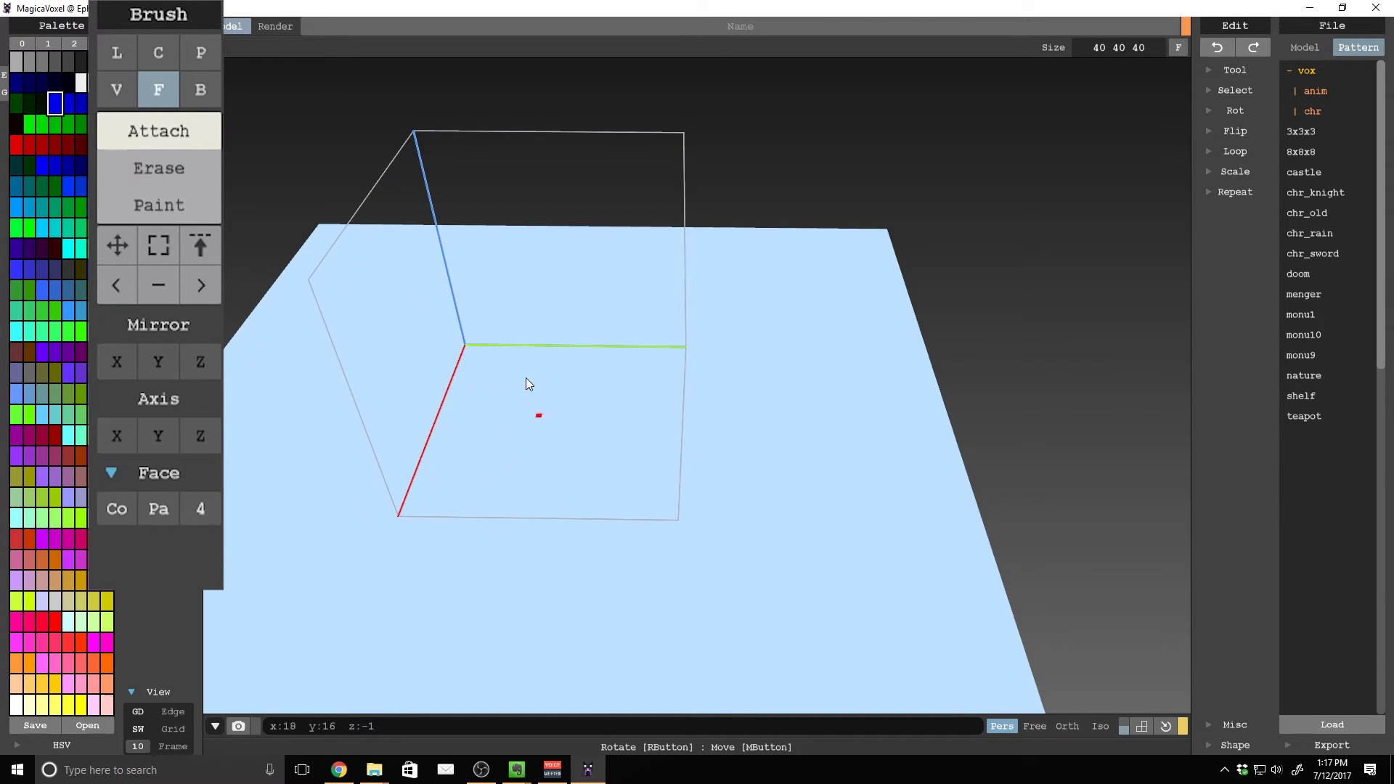
click(520, 408)
right_drag(630, 559, 622, 484)
mouse_move(622, 485)
mouse_down()
mouse_move(595, 415)
mouse_move(590, 429)
mouse_up()
key(ctrl+z)
key(ctrl+z)
key(ctrl+z)
key(ctrl+z)
key(ctrl+z)
key(ctrl+z)
key(ctrl+z)
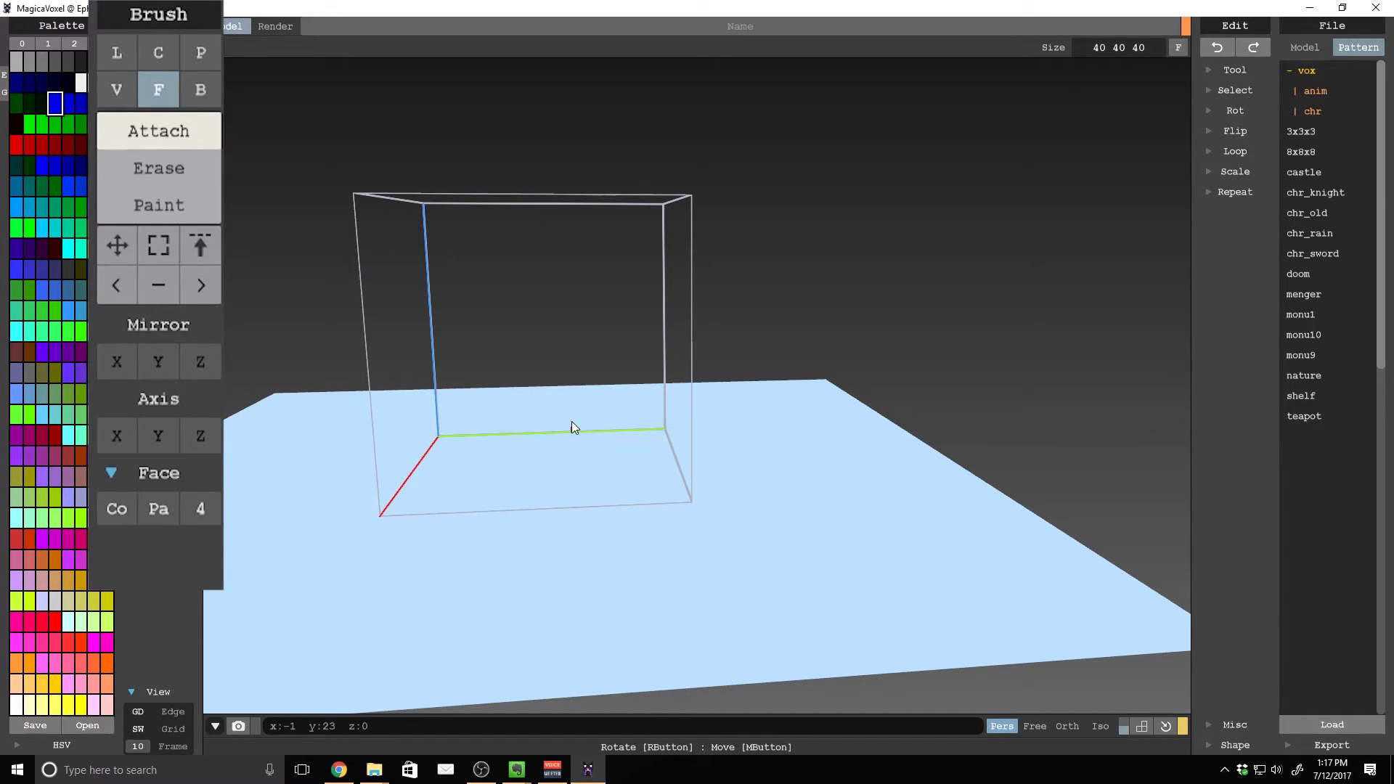
click(575, 429)
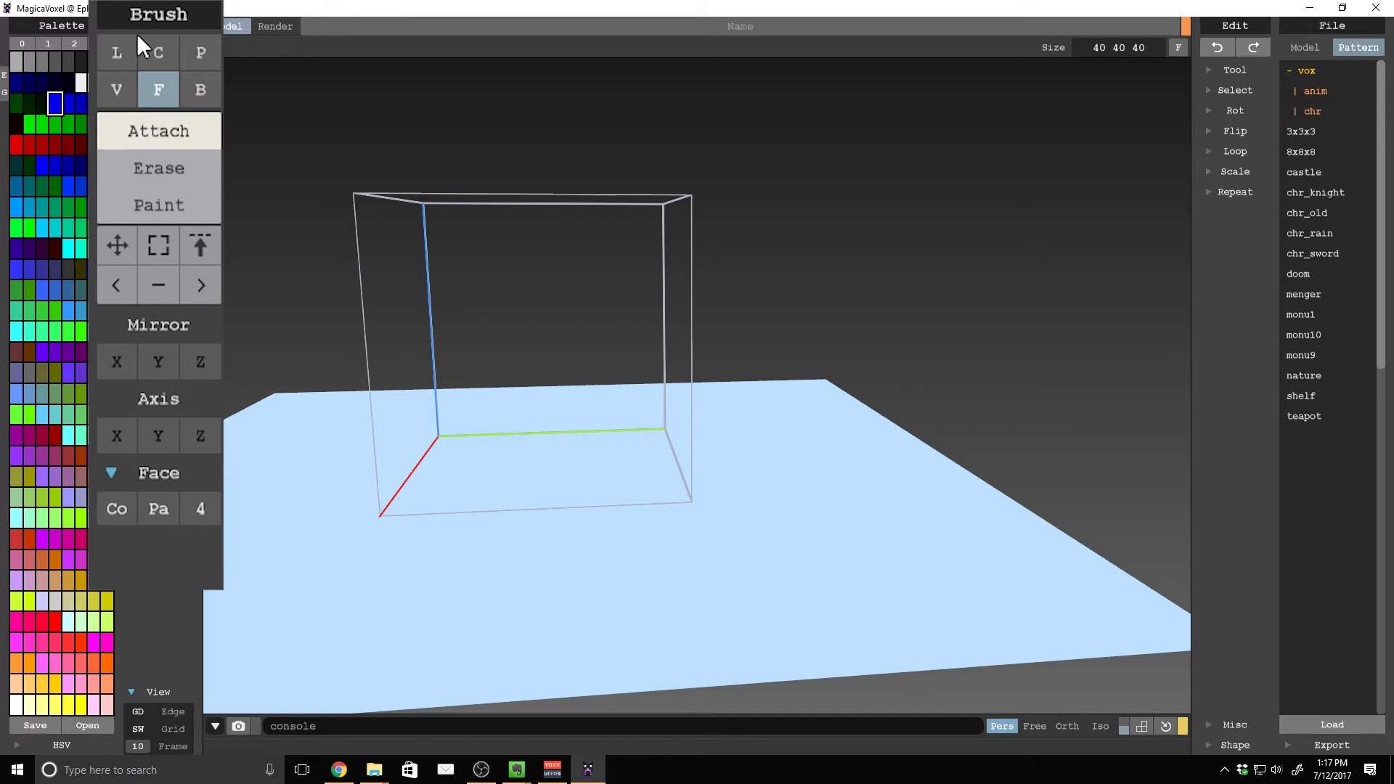
Draw a closed blue outline on the floor with the Voxel brush in Attach mode, size 1
click(117, 89)
mouse_move(594, 433)
right_down()
mouse_move(619, 511)
mouse_move(443, 424)
right_up()
mouse_move(443, 428)
mouse_down()
mouse_move(420, 338)
mouse_move(559, 394)
mouse_up()
drag(454, 421, 445, 431)
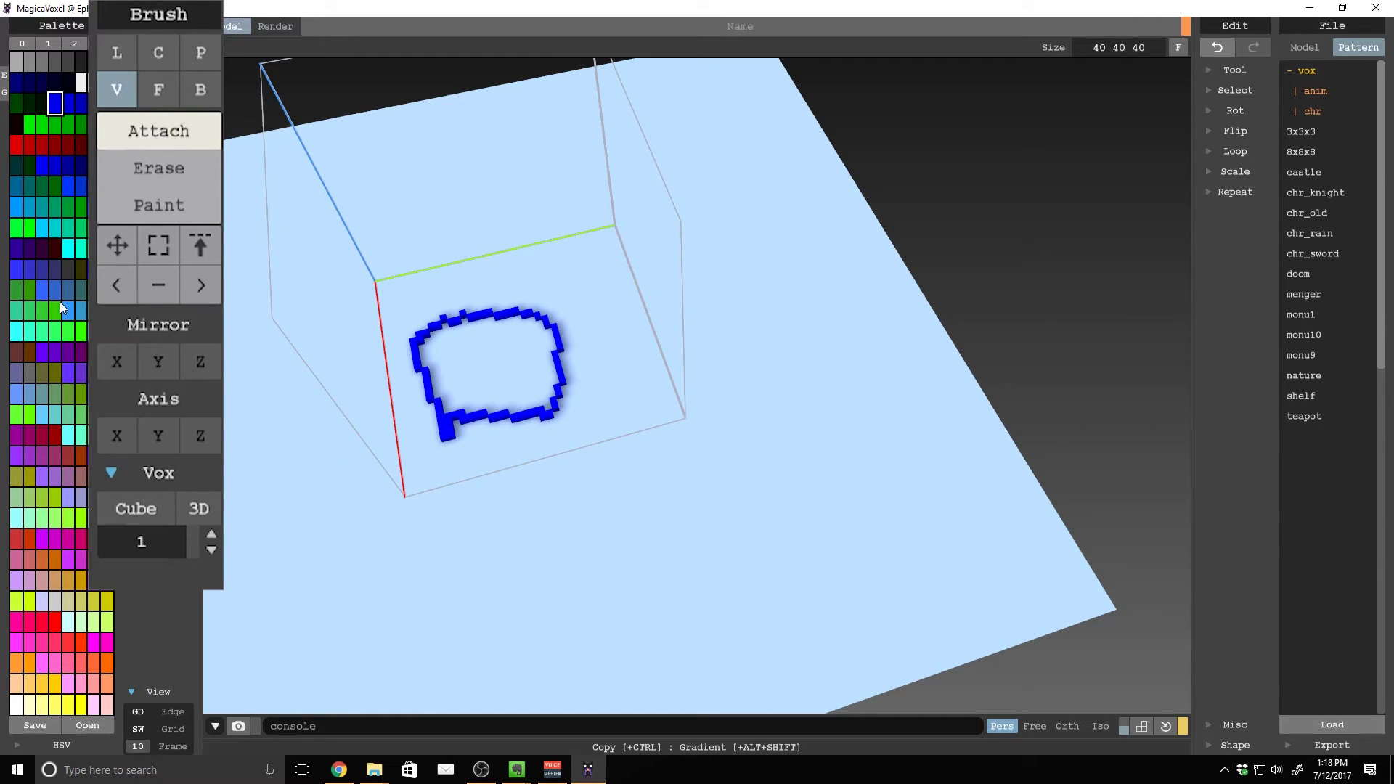
Fill the inside of the blue outline with bright red voxels using the Face brush in Attach mode
click(16, 146)
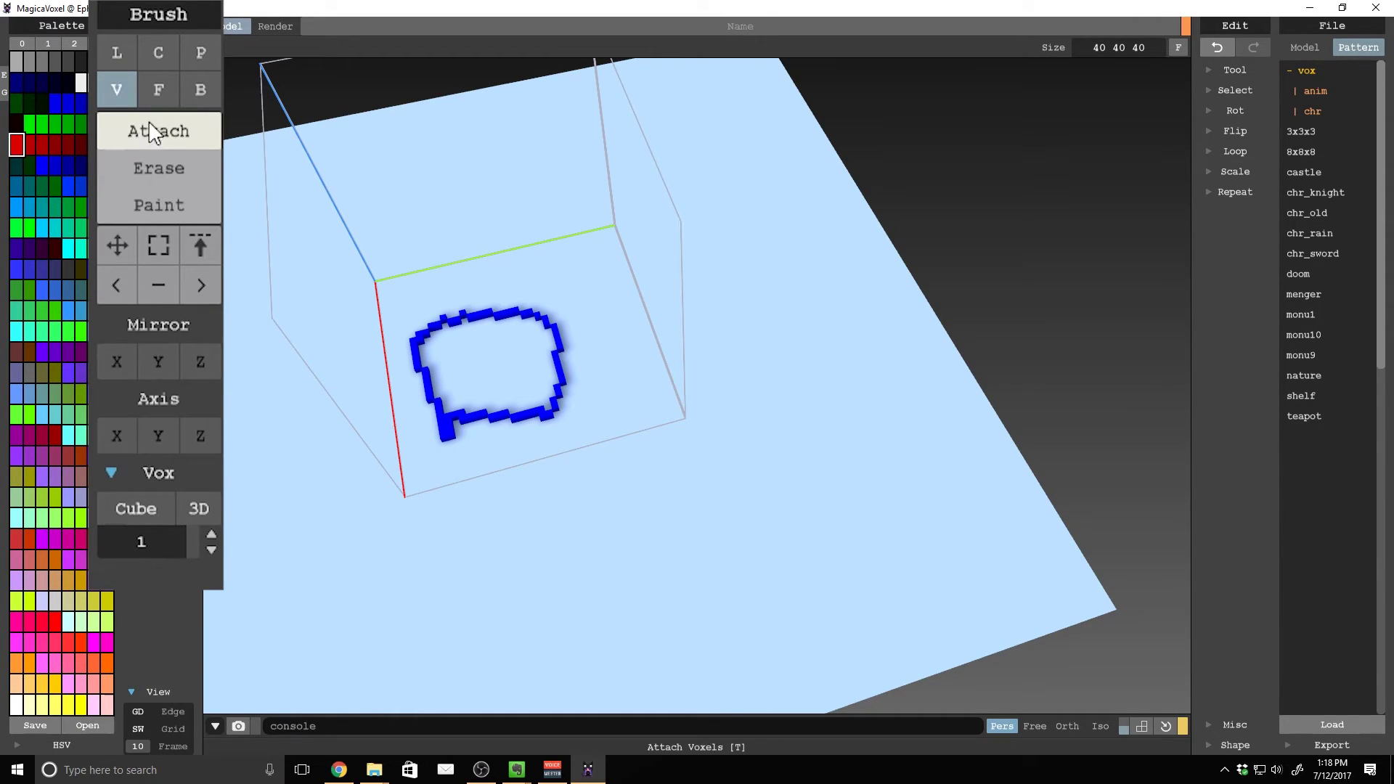
click(158, 90)
click(163, 210)
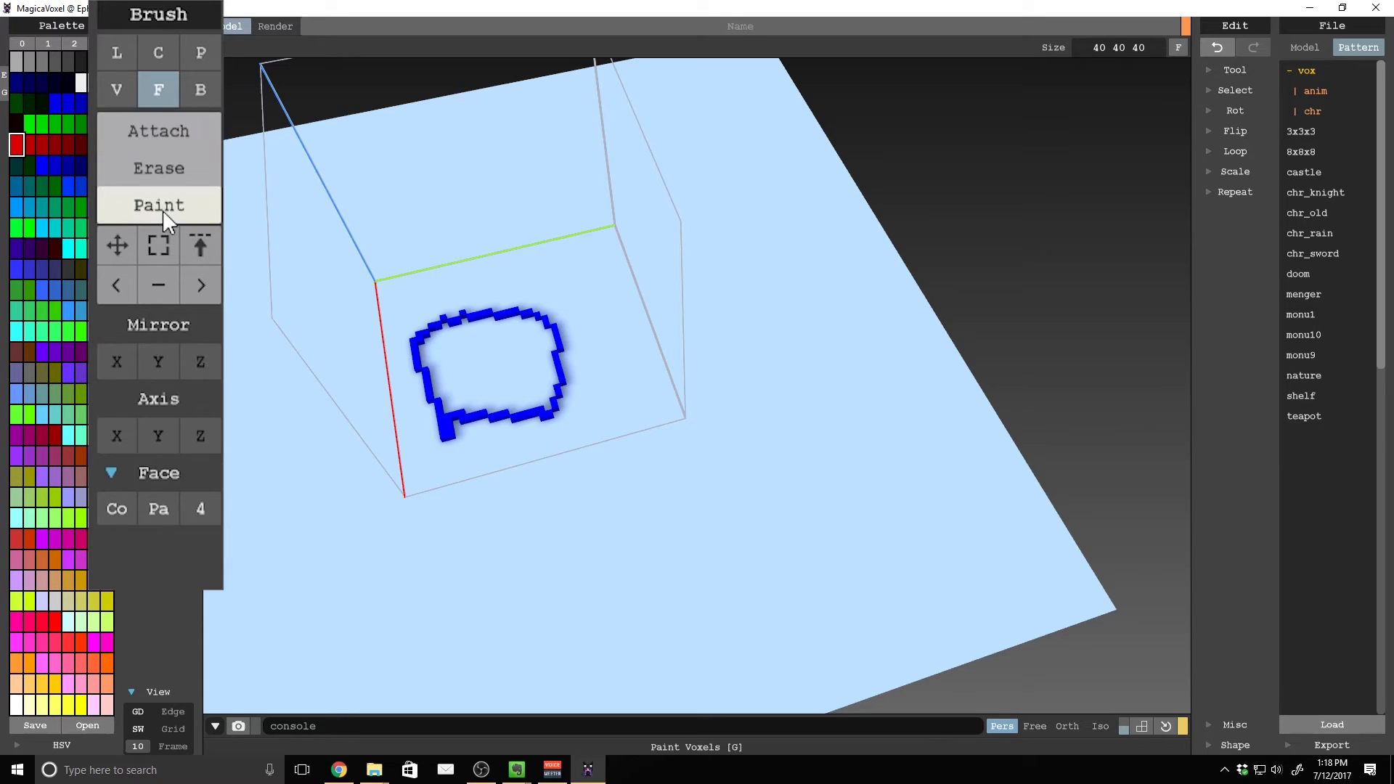
click(158, 132)
click(486, 370)
right_drag(595, 472, 541, 534)
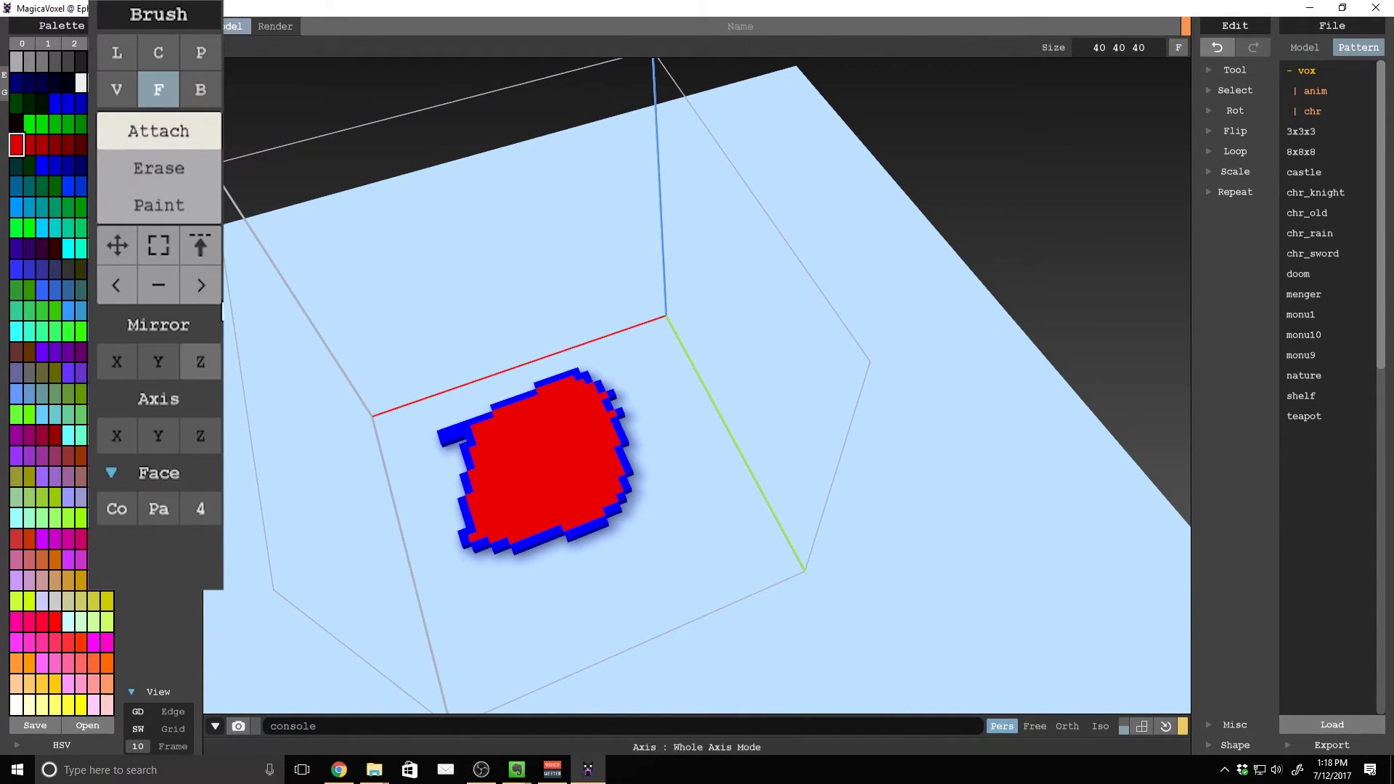
Erase the red fill with the Face brush and paint several sections of the blue outline red
click(190, 174)
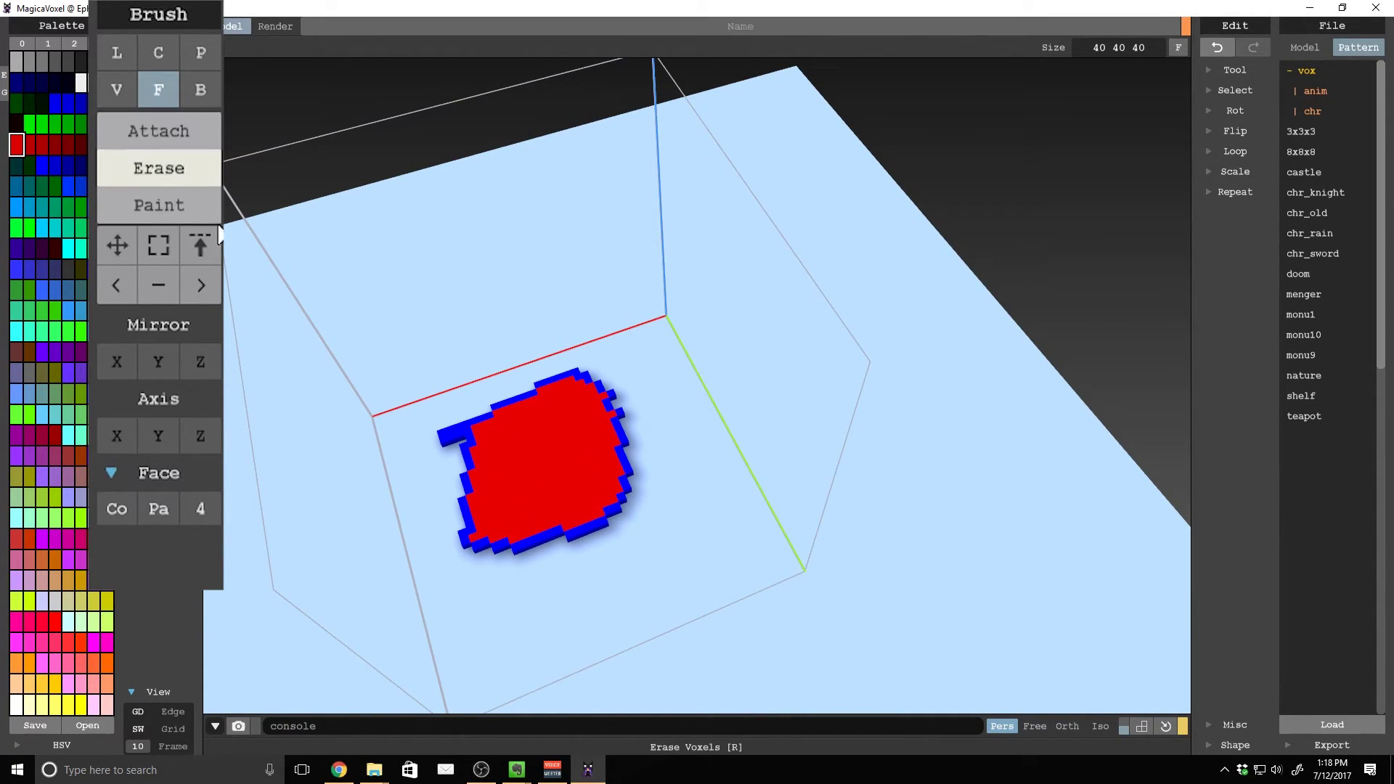
click(530, 481)
click(156, 207)
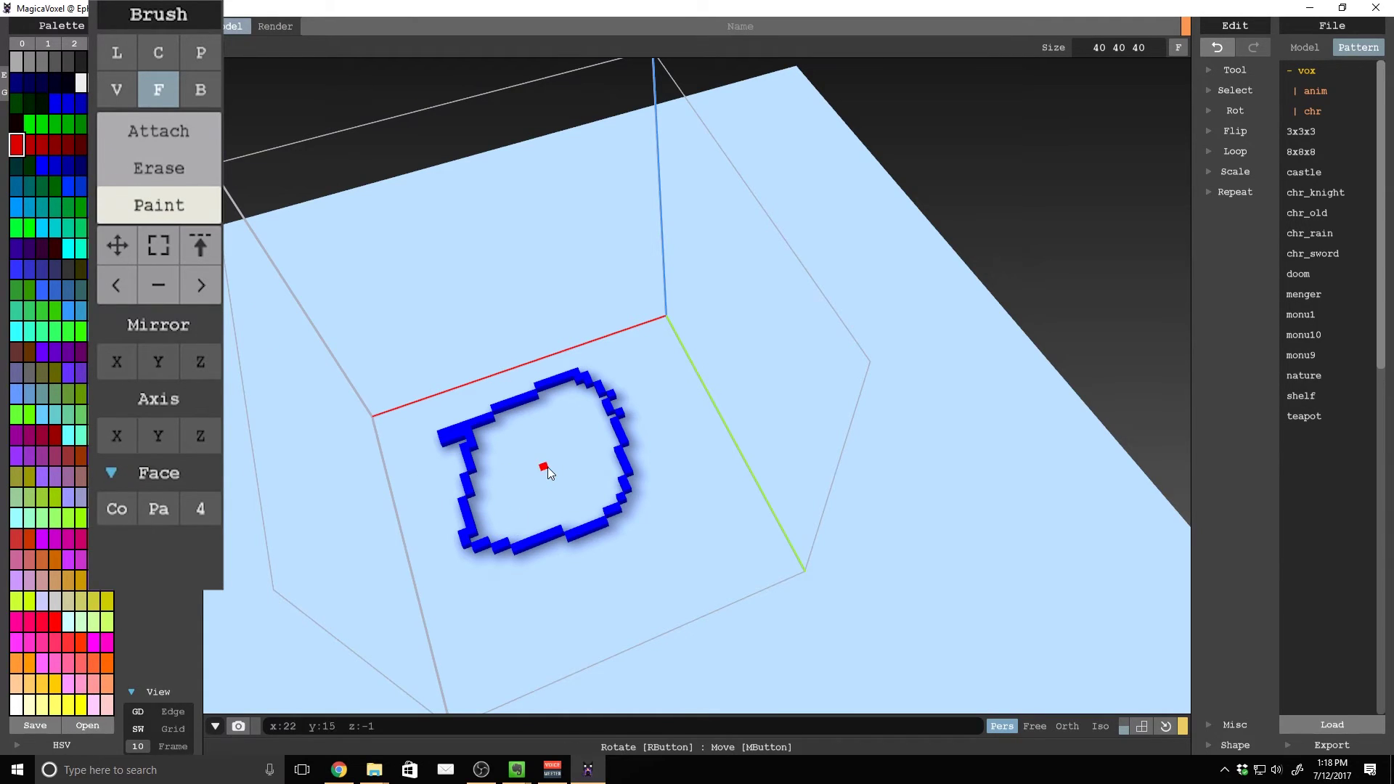
drag(619, 449, 622, 498)
mouse_move(539, 534)
mouse_down()
mouse_move(466, 543)
mouse_move(470, 479)
mouse_up()
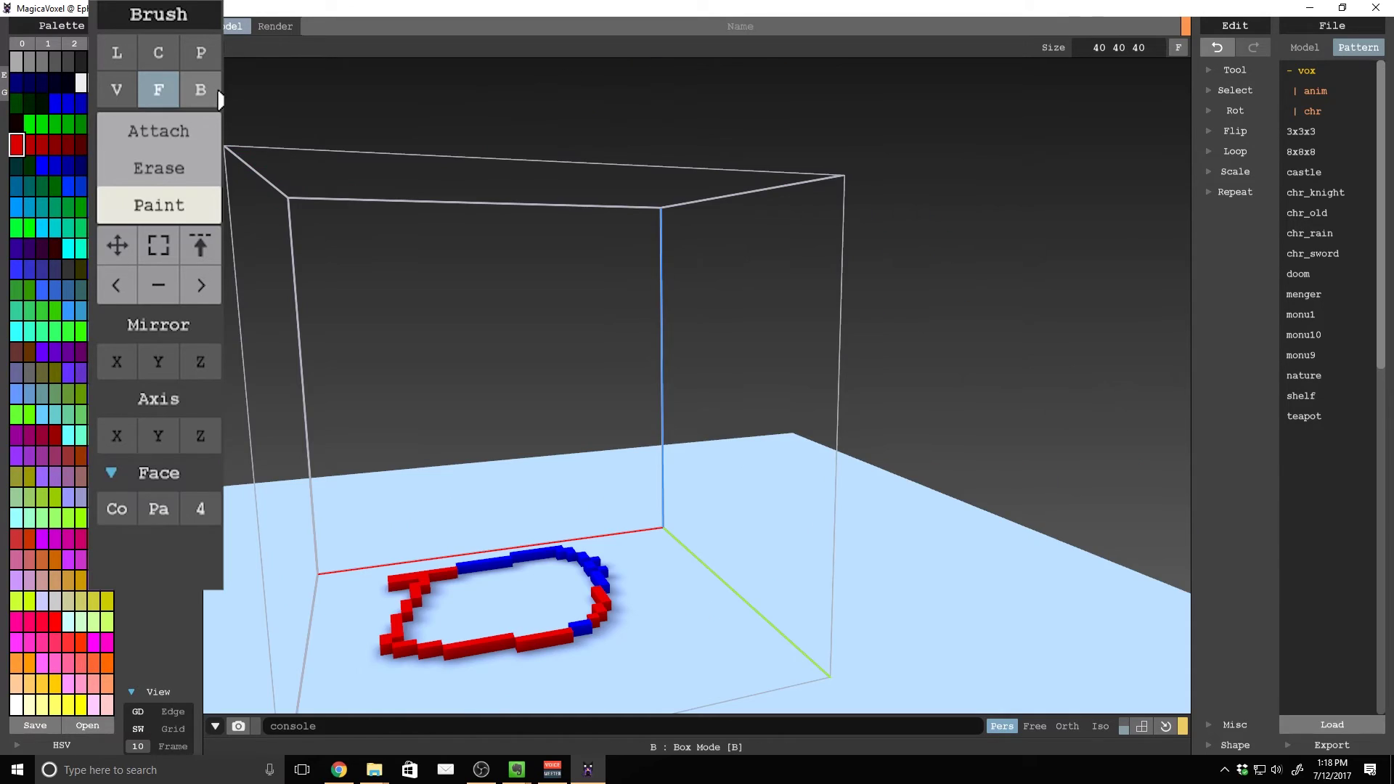
Paint the outline's front edge green with the Box brush and attach a flat green box on the floor in front of it
click(201, 89)
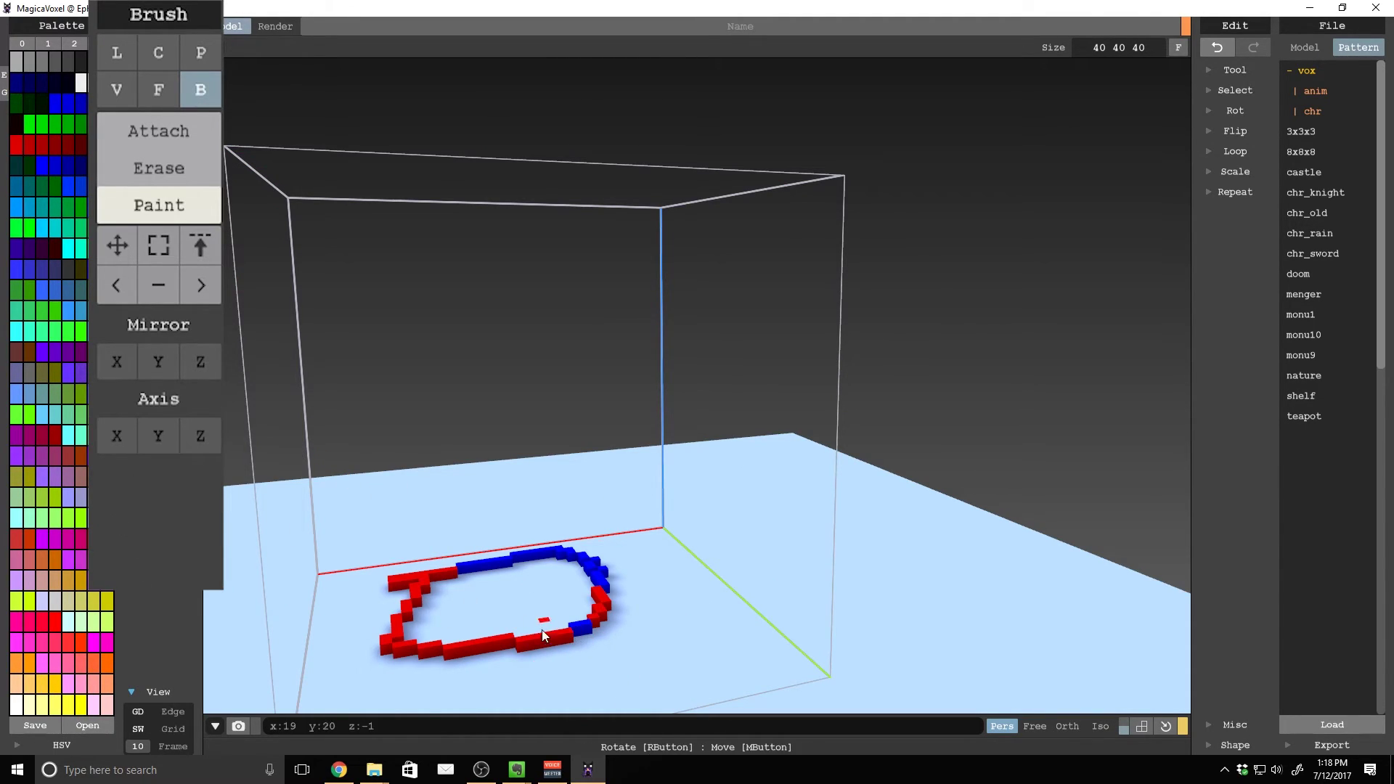
mouse_move(560, 631)
mouse_down()
mouse_move(411, 650)
mouse_move(457, 613)
mouse_move(373, 653)
mouse_move(377, 638)
mouse_up()
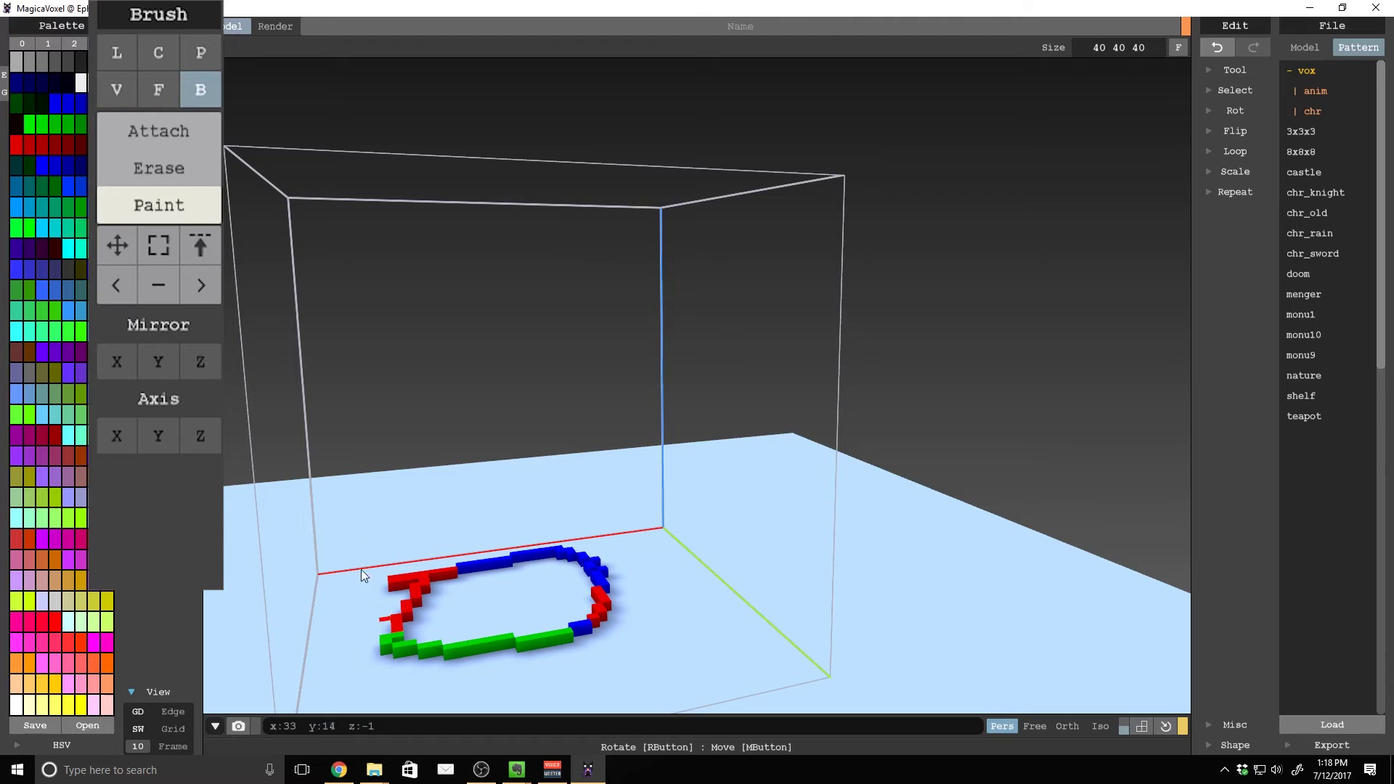
click(134, 135)
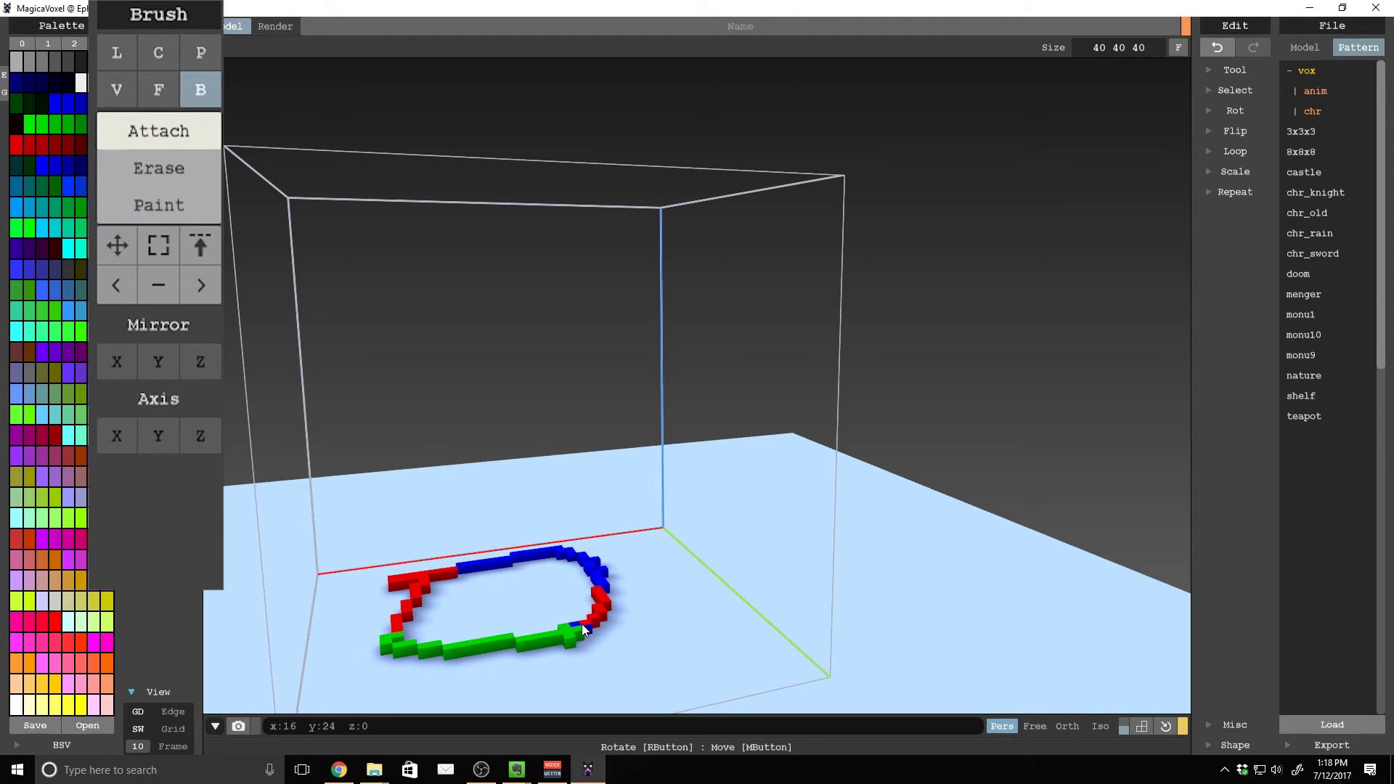
mouse_move(598, 628)
mouse_down()
mouse_move(582, 653)
mouse_move(408, 694)
mouse_move(444, 773)
mouse_move(572, 651)
mouse_up()
scroll(572, 651, down, 4)
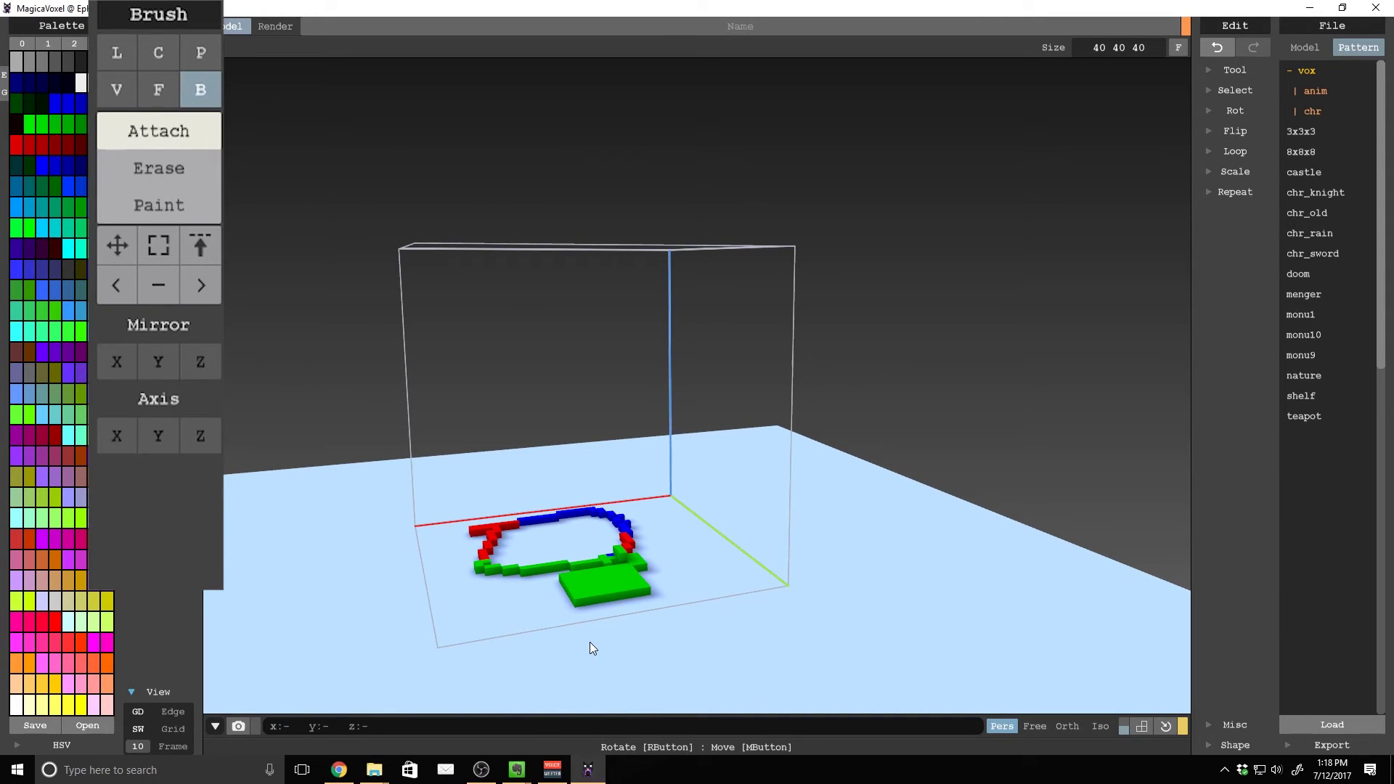
Undo the floor drawing back to the solid 40 40 40 cube, then select all its voxels and delete them
key(ctrl+z)
key(ctrl+z)
key(ctrl+z)
key(ctrl+z)
key(ctrl+z)
key(ctrl+z)
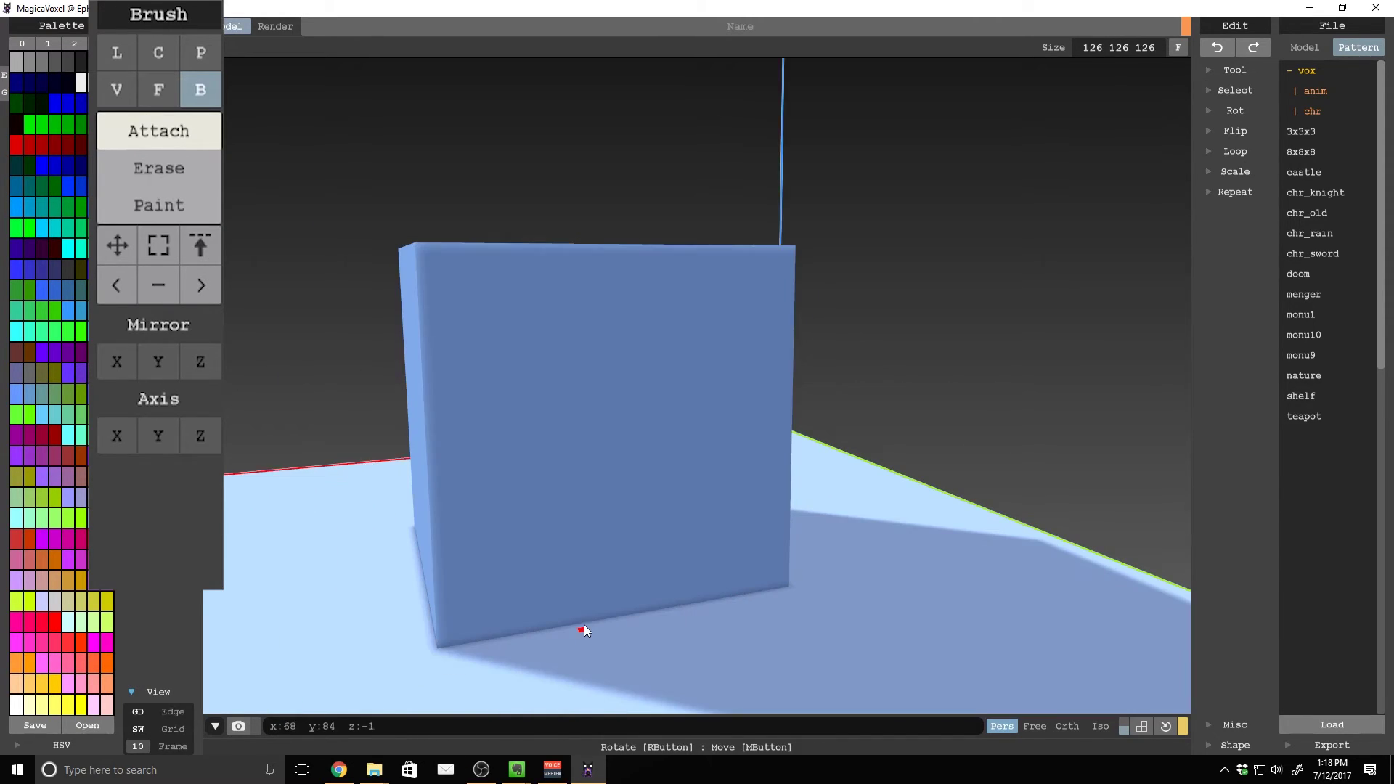
key(ctrl+a)
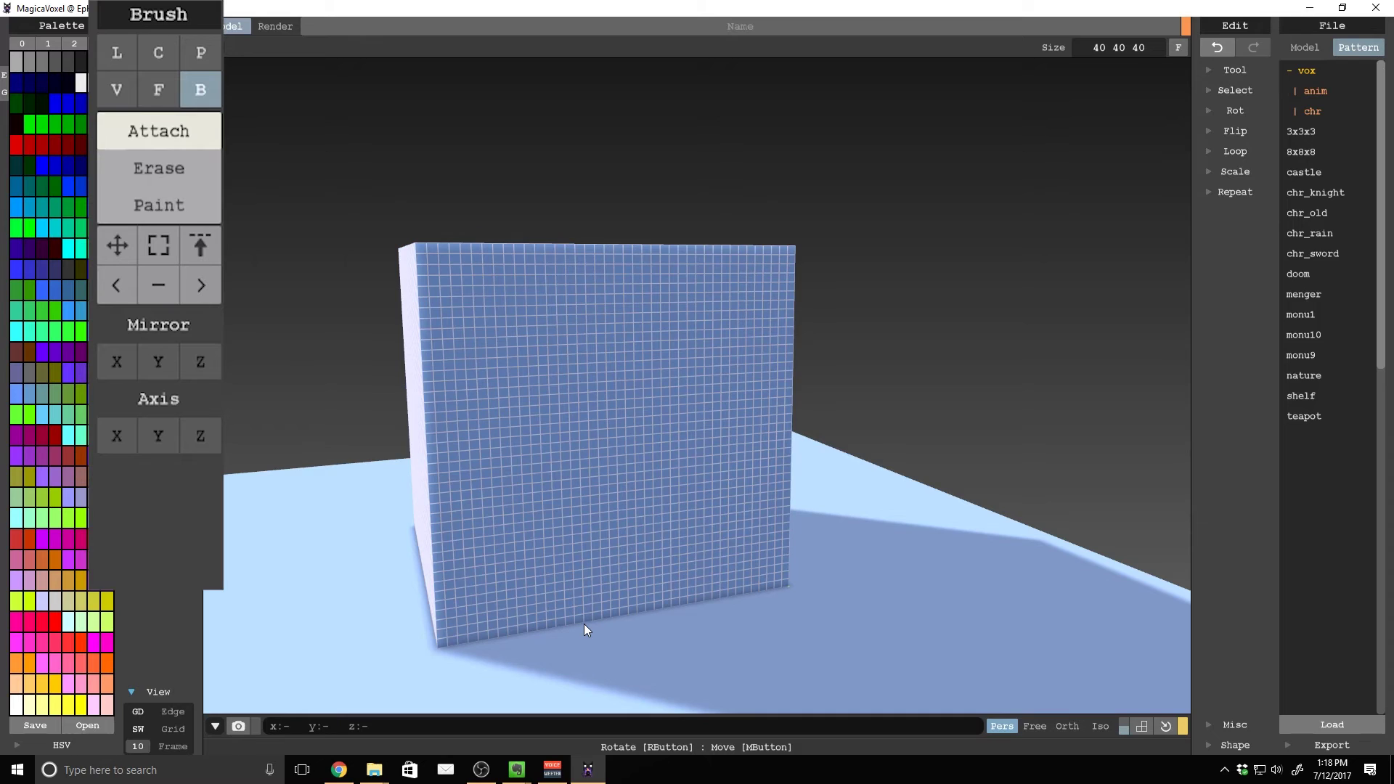
key(Delete)
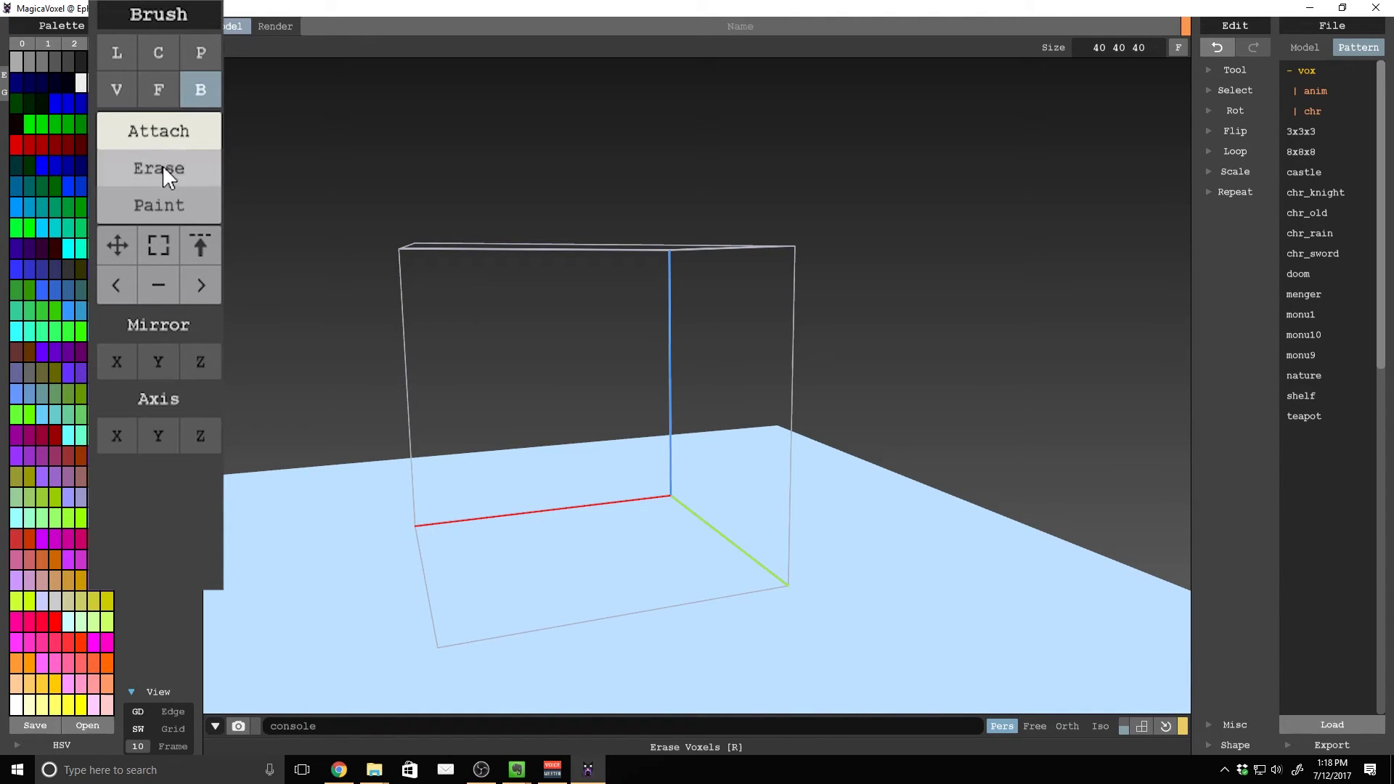
Attach a flat green box at the far end of the green axis and a red one at the end of the red axis
mouse_move(524, 543)
mouse_down()
mouse_move(594, 550)
mouse_move(596, 627)
mouse_move(798, 594)
mouse_up()
key(ctrl+z)
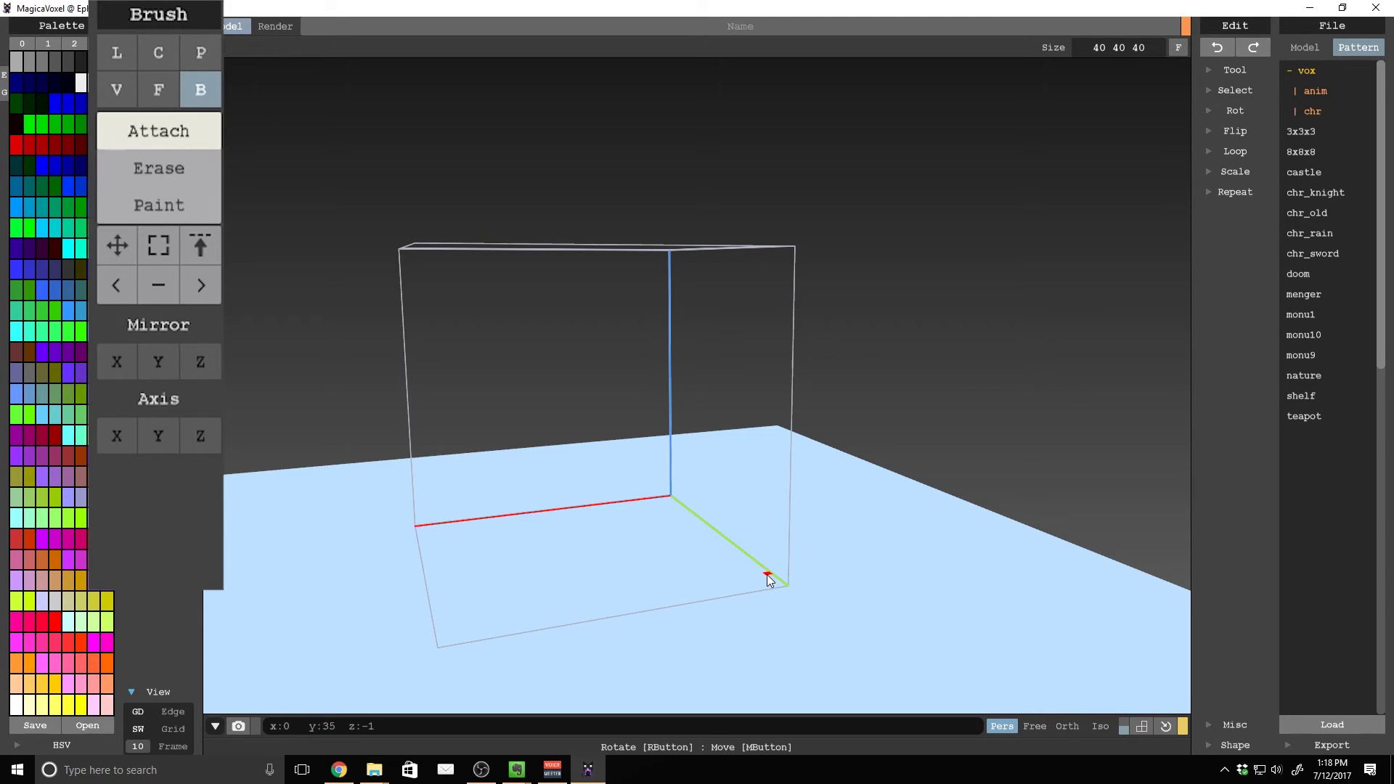
drag(764, 575, 759, 595)
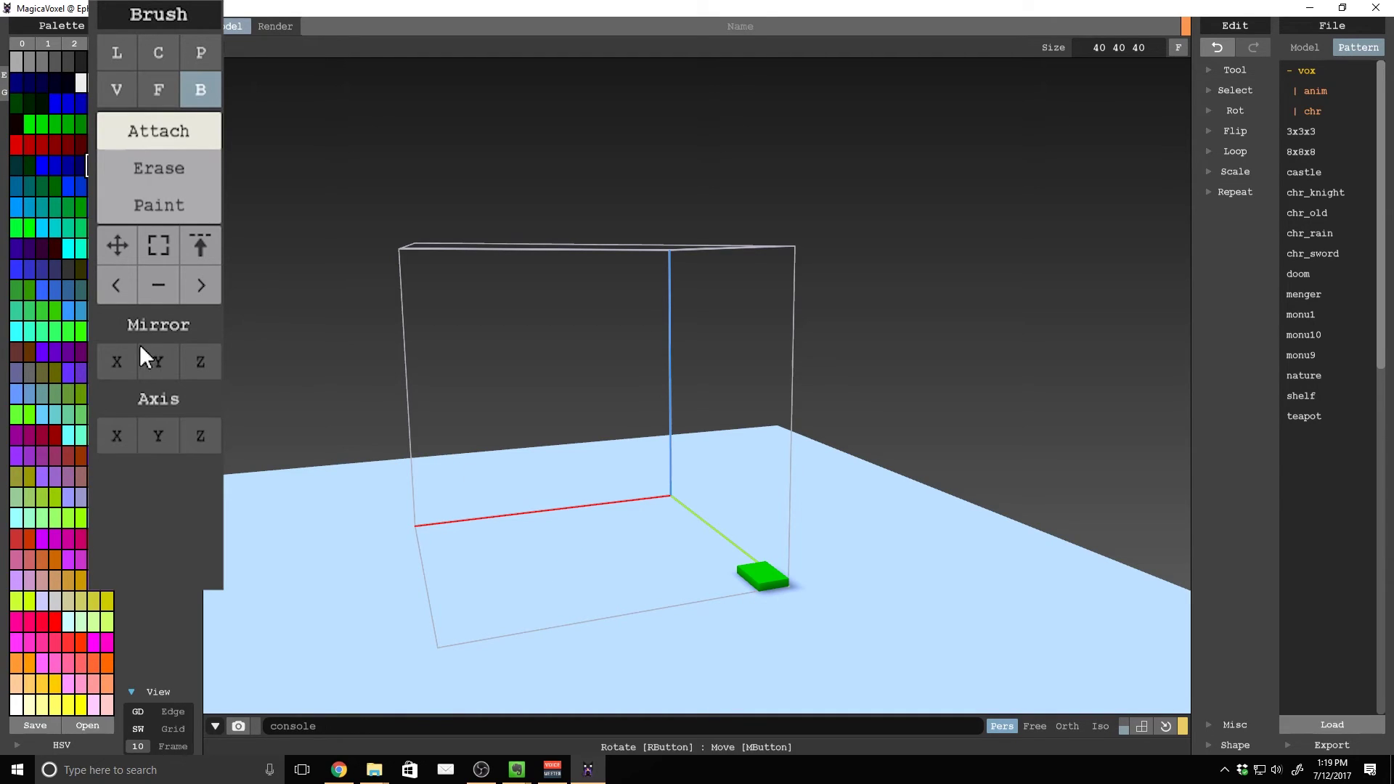
drag(451, 525, 426, 545)
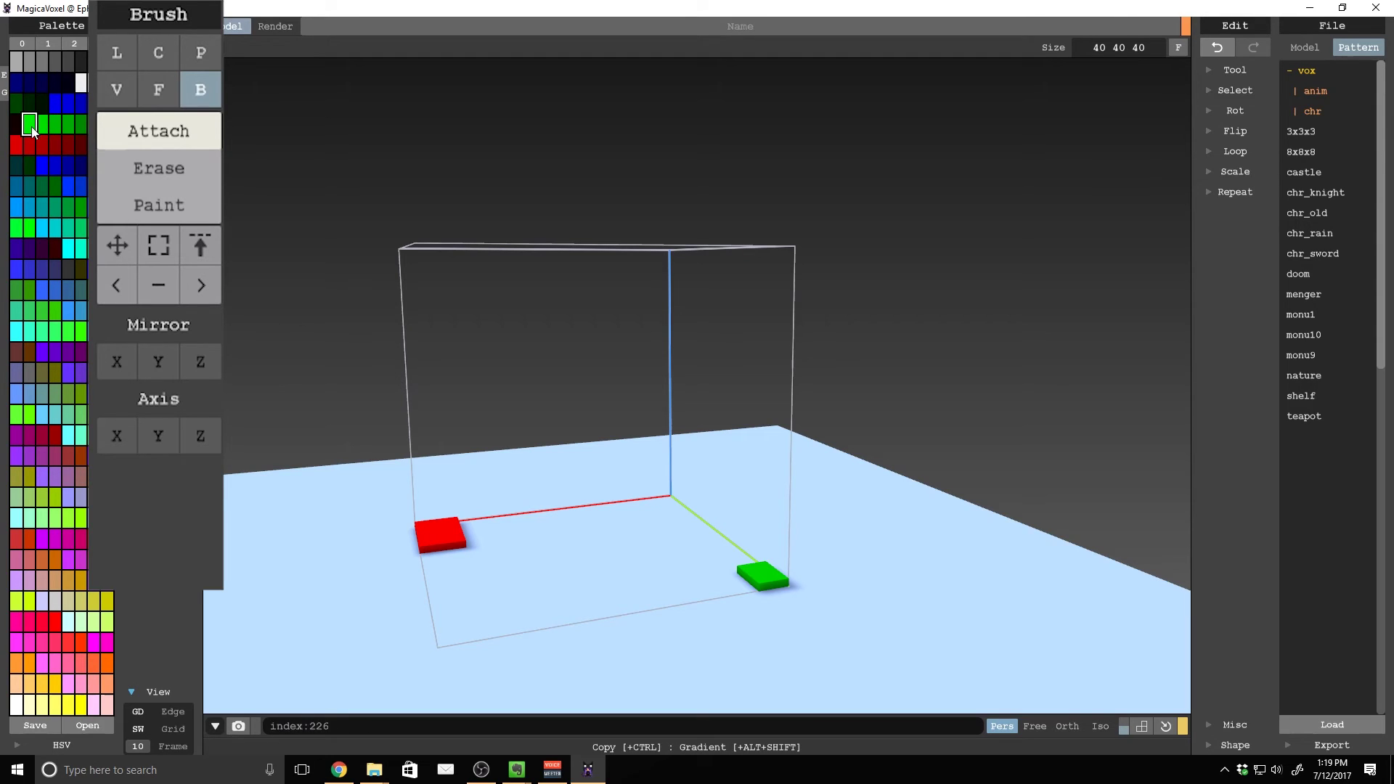
Attach several bright green boxes of different sizes across the floor between the two corner boxes
mouse_move(653, 557)
mouse_down()
mouse_move(536, 571)
mouse_move(622, 537)
mouse_up()
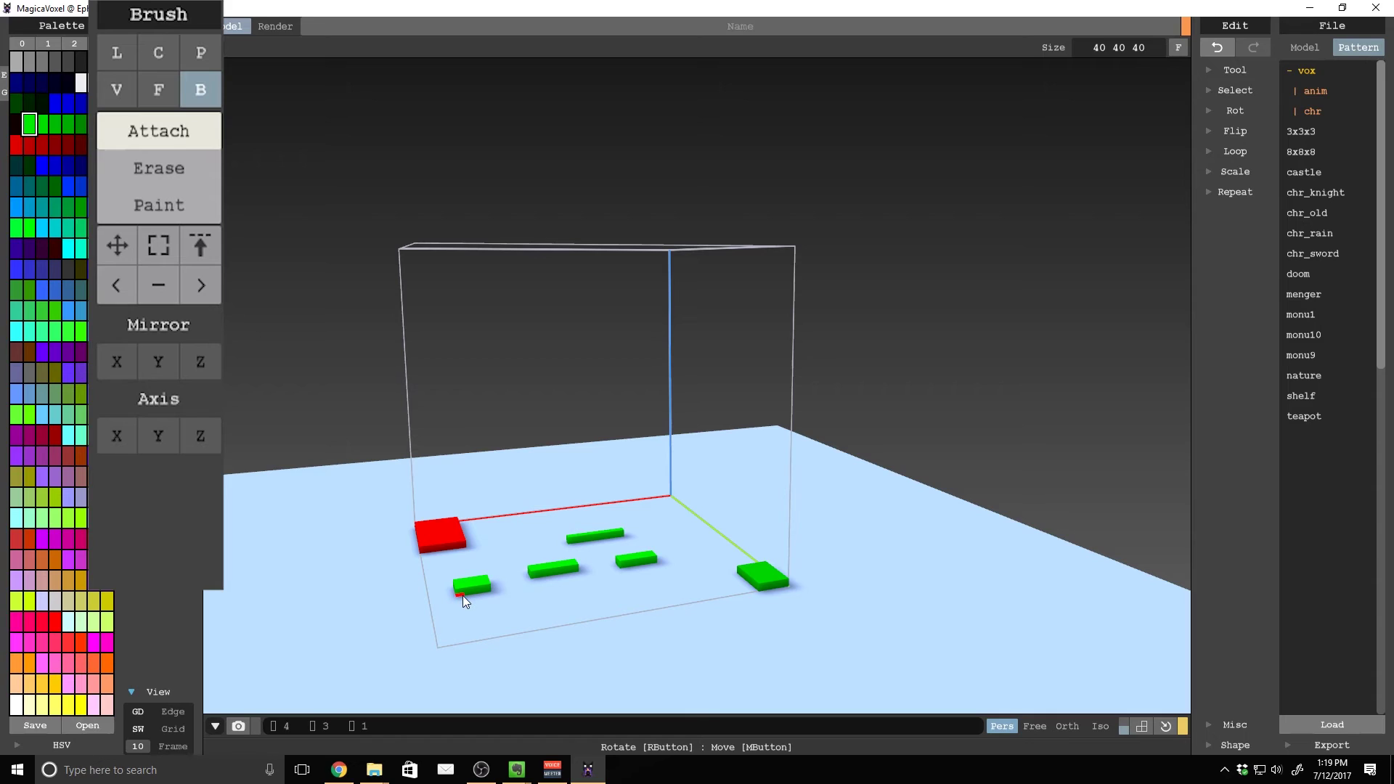
click(485, 625)
mouse_move(747, 625)
right_down()
mouse_move(624, 634)
mouse_move(602, 716)
mouse_move(608, 675)
right_up()
drag(655, 454, 689, 470)
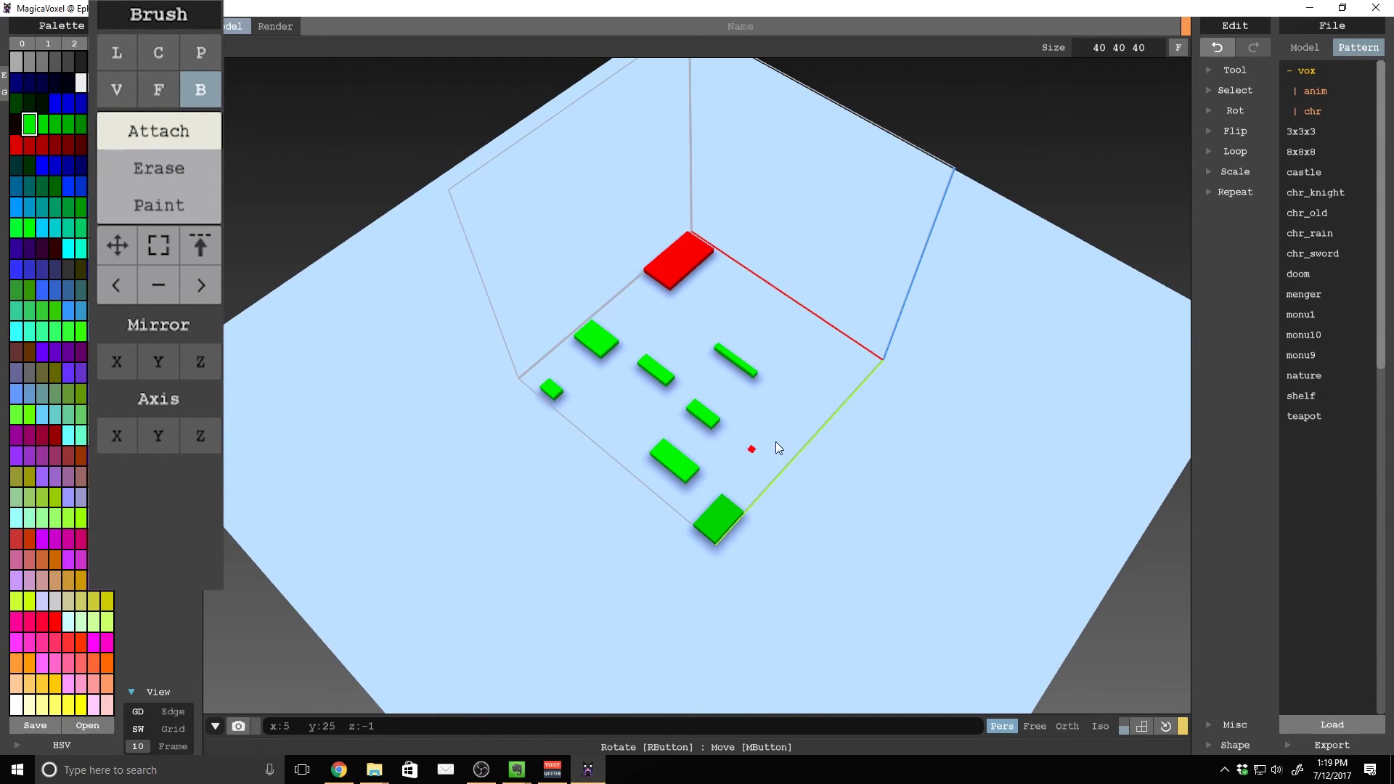
drag(787, 426, 803, 414)
drag(809, 365, 738, 318)
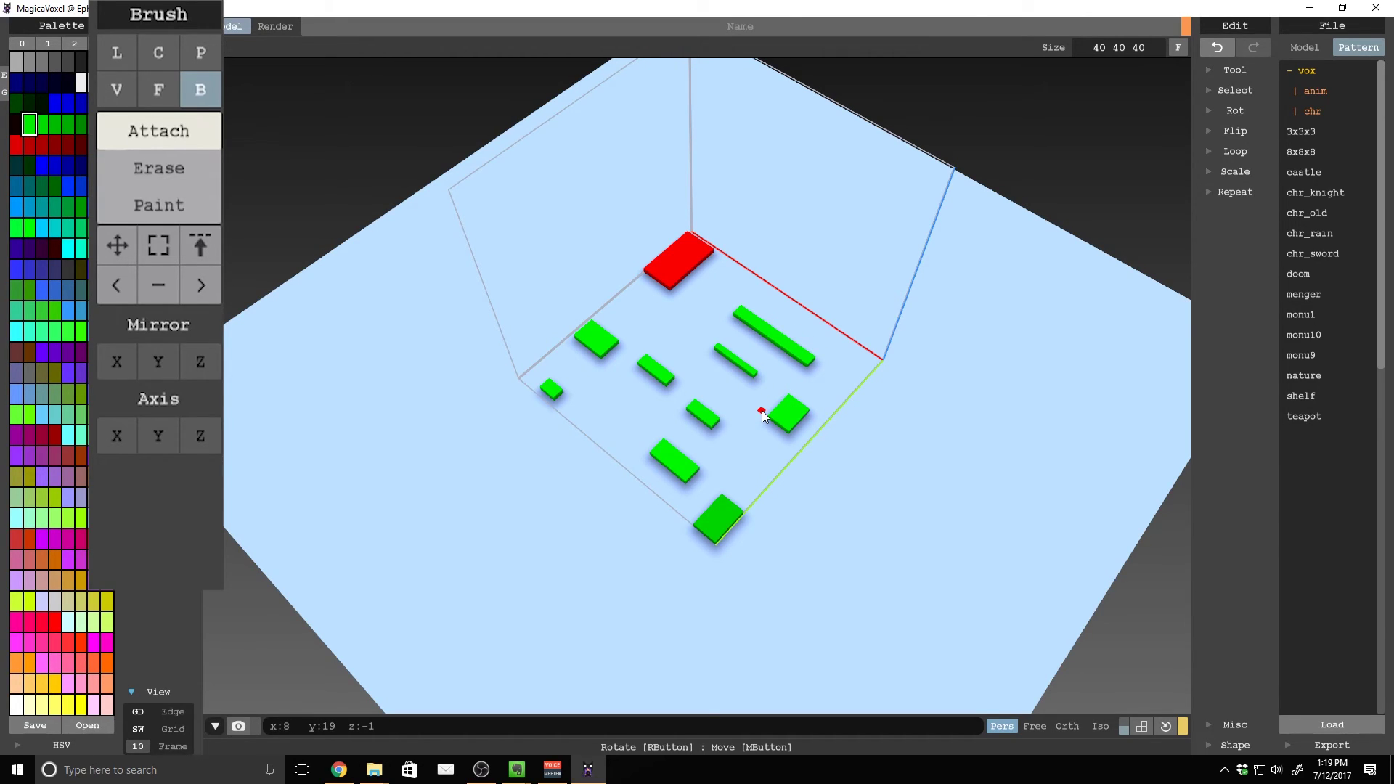
Switch the Box brush to Erase mode and undo all floor boxes and the deletion back to the solid cube
click(168, 161)
key(ctrl+z)
key(ctrl+z)
key(ctrl+z)
key(ctrl+z)
key(ctrl+z)
key(ctrl+z)
key(ctrl+z)
key(ctrl+z)
key(ctrl+z)
key(ctrl+z)
key(ctrl+z)
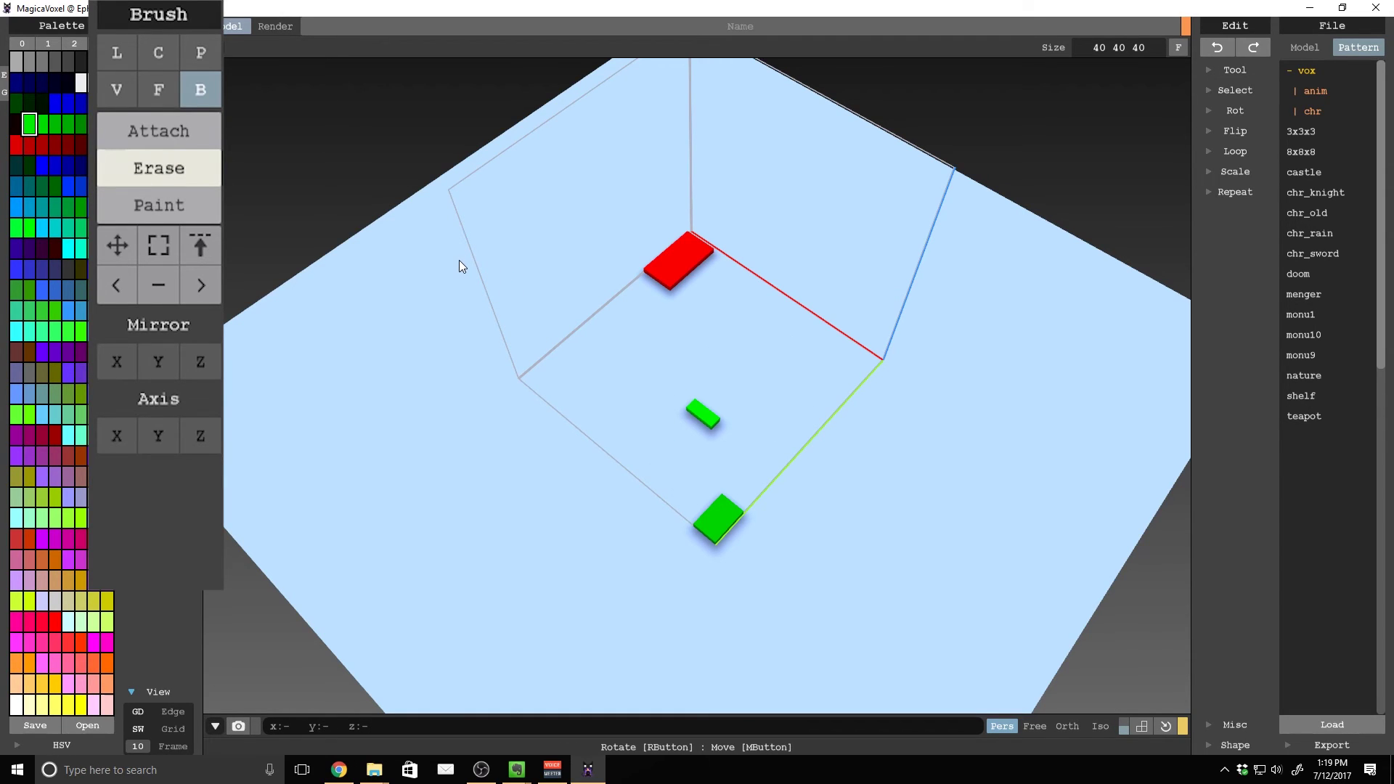
Deselect all voxels and erase a large rectangular recess with smaller ones inside it from the cube's side using the Box brush
right_drag(660, 255, 726, 246)
scroll(726, 247, up, 3)
click(1234, 90)
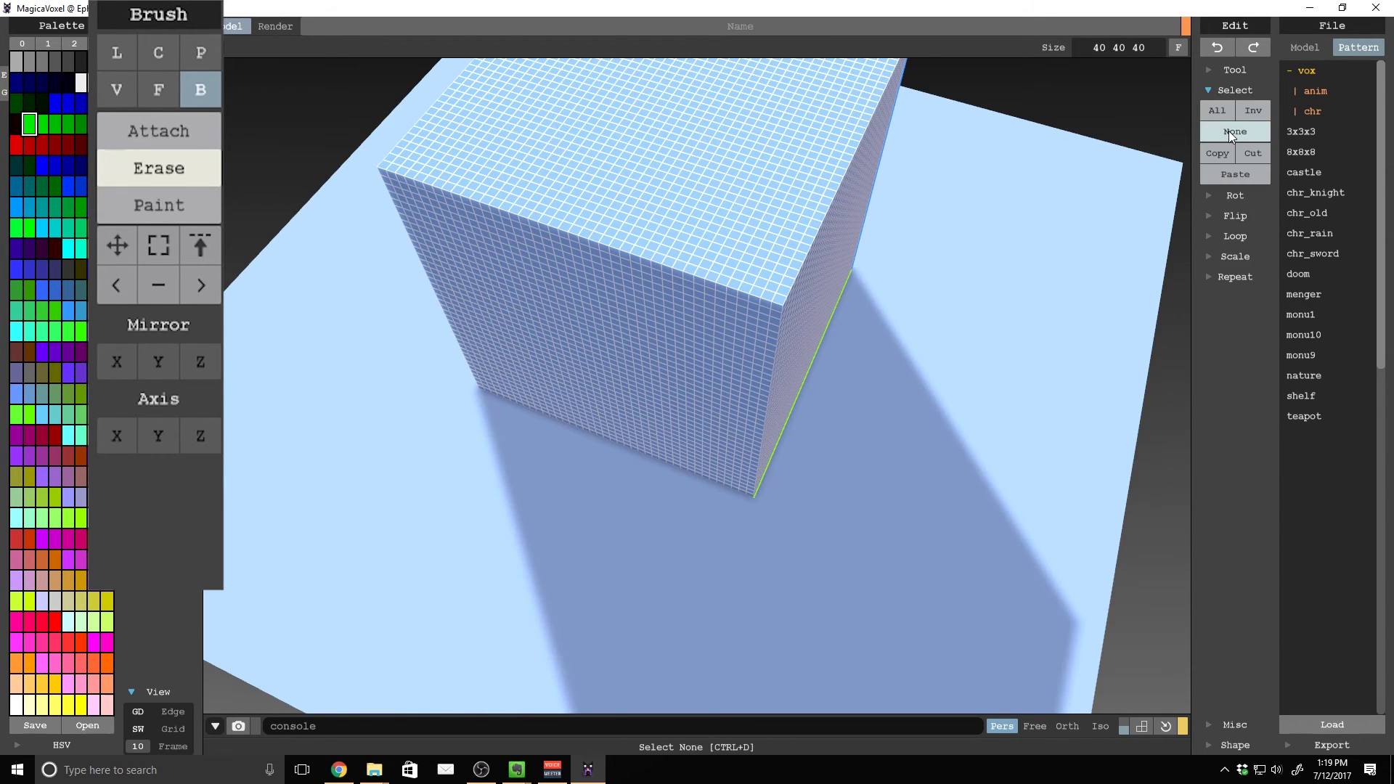
click(1235, 131)
mouse_move(514, 277)
mouse_down()
mouse_move(699, 472)
mouse_move(686, 434)
mouse_up()
mouse_move(686, 434)
right_down()
mouse_move(795, 217)
mouse_move(639, 253)
right_up()
mouse_move(642, 289)
mouse_down()
mouse_move(672, 358)
mouse_move(661, 344)
mouse_up()
drag(653, 314, 688, 352)
mouse_move(609, 303)
mouse_down()
mouse_move(713, 415)
mouse_move(685, 350)
mouse_move(659, 360)
mouse_move(657, 342)
mouse_move(660, 369)
mouse_move(663, 338)
mouse_move(641, 407)
mouse_up()
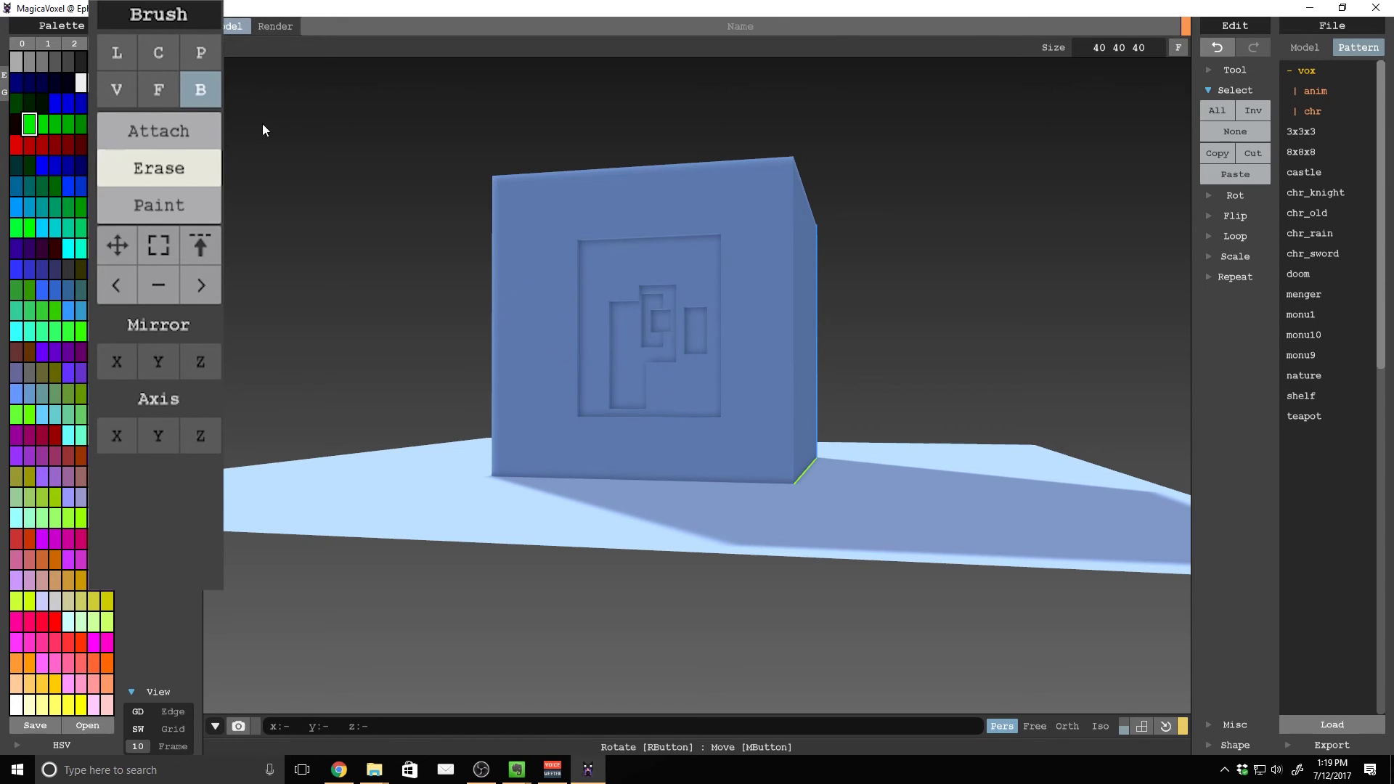
Paint a green horizontal strip directly above the large recess on the cube's side with the Box brush in Paint mode
click(158, 204)
mouse_move(573, 212)
mouse_down()
mouse_move(620, 233)
mouse_move(729, 206)
mouse_move(735, 236)
mouse_move(720, 227)
mouse_up()
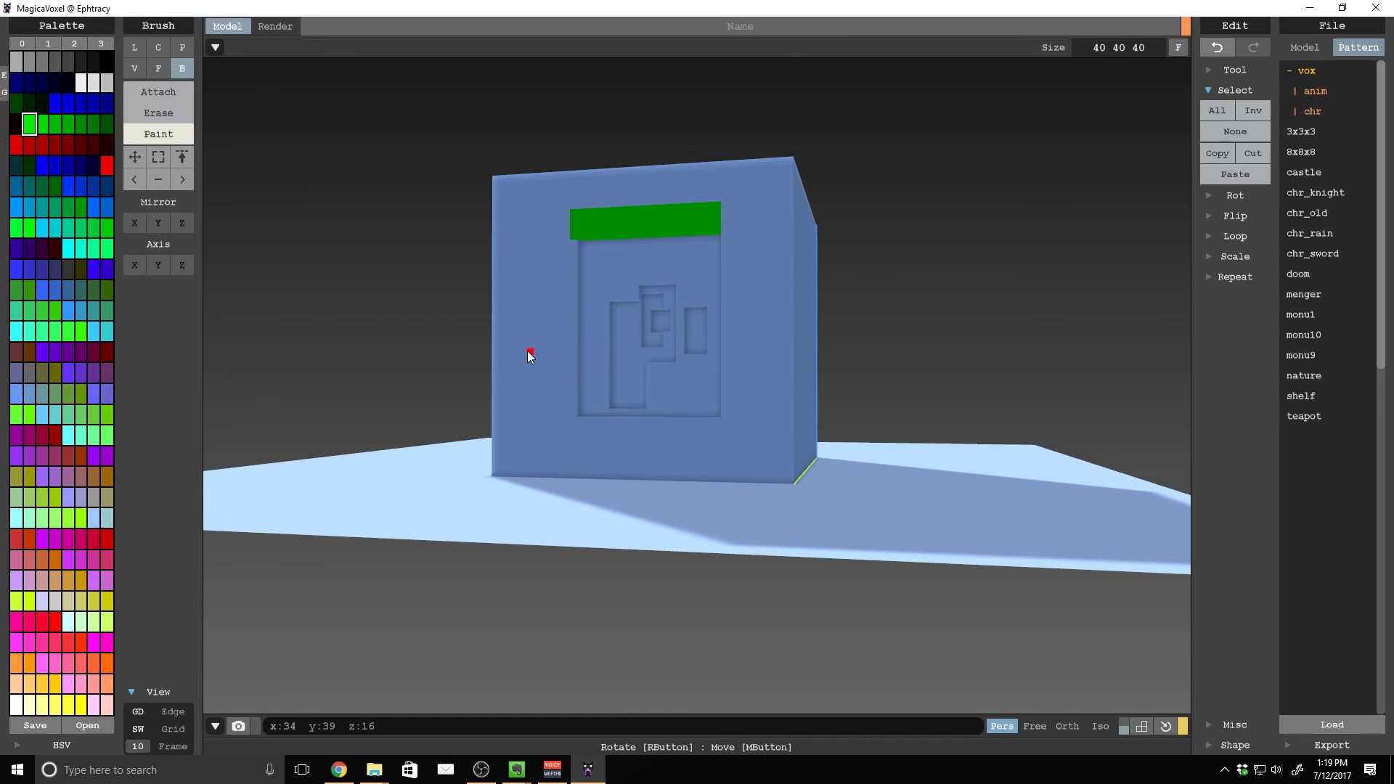